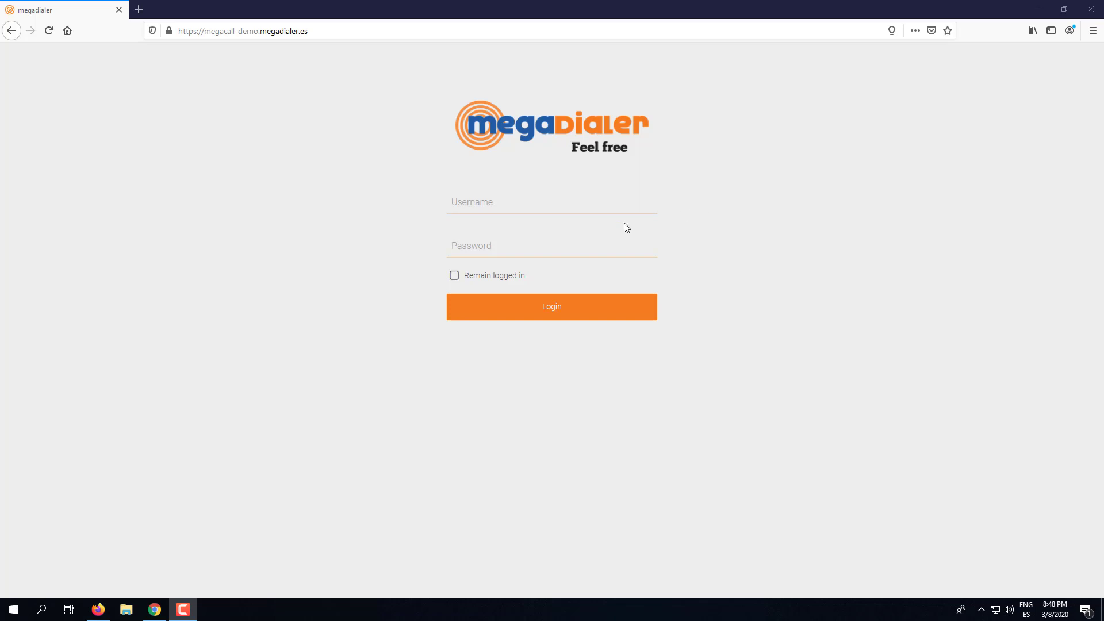
- Sign in to Megadialer using the browser's saved demo login
click(460, 201)
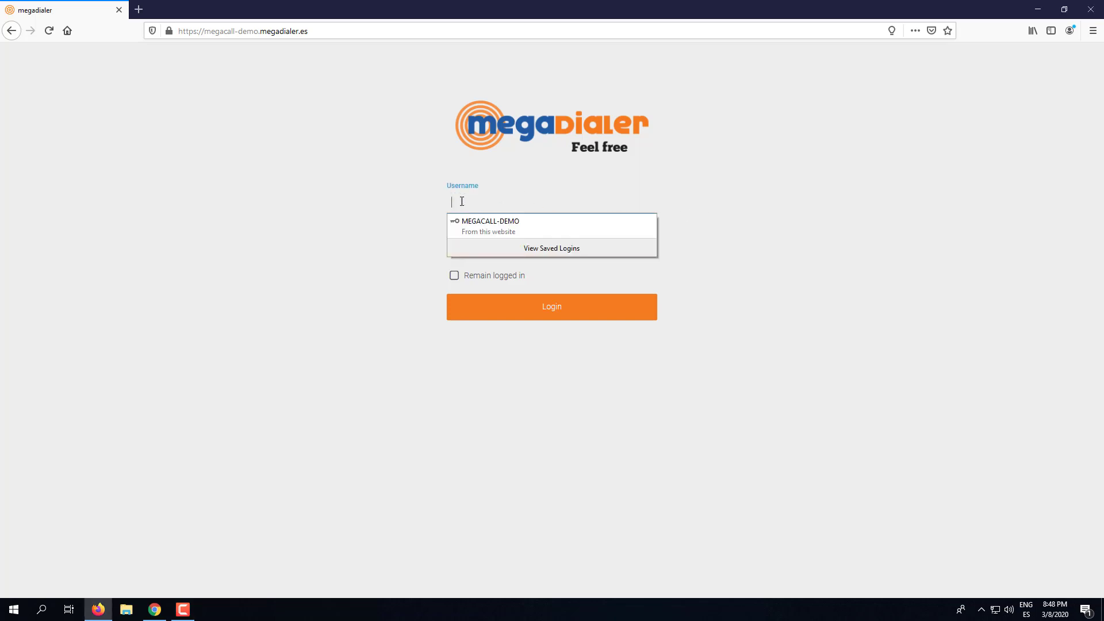
click(503, 222)
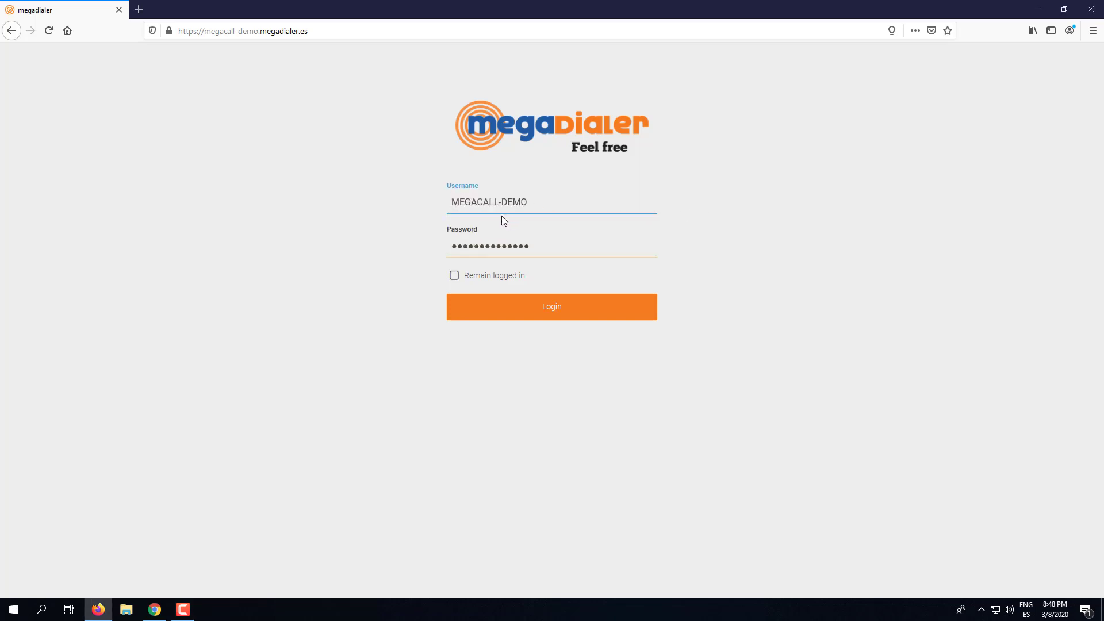
click(524, 314)
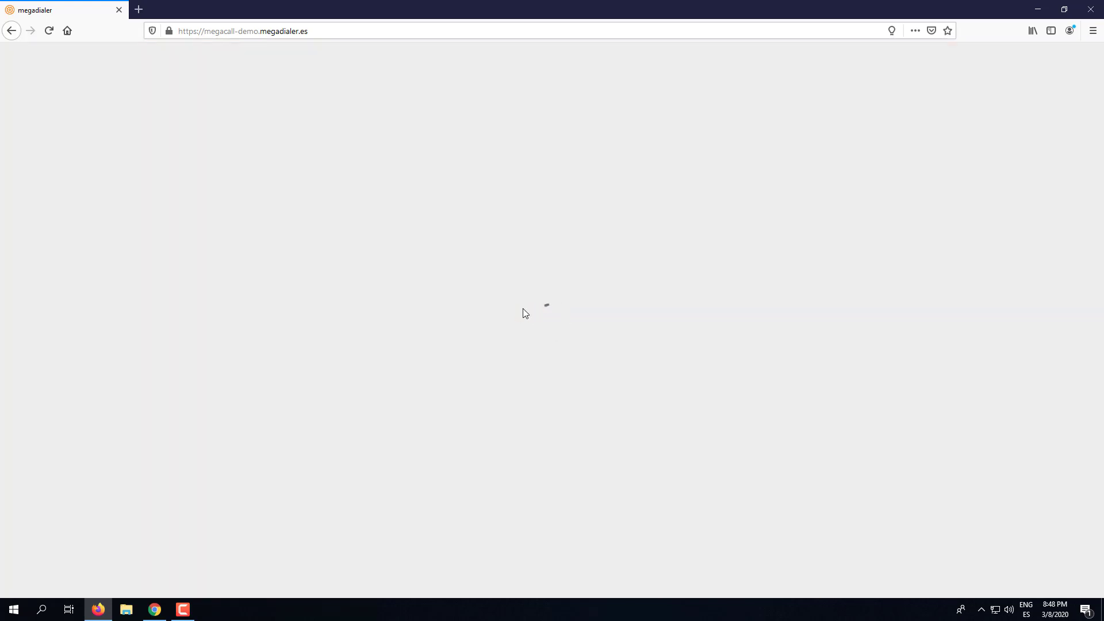
- Create a new campaign from the Freestyle template in the Campaigns section
mouse_move(2, 211)
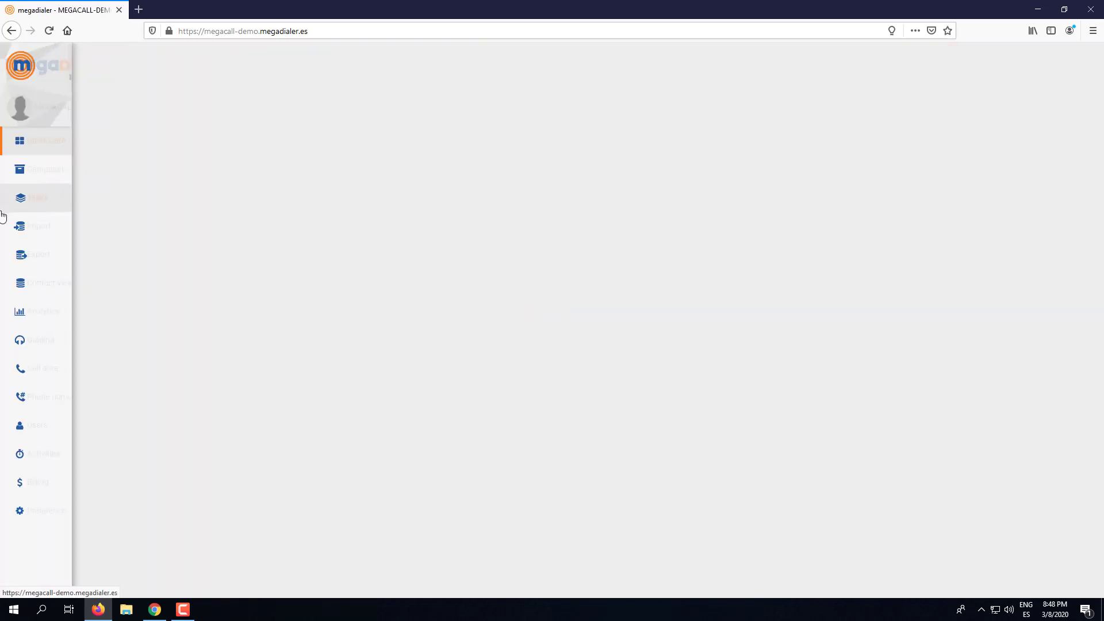
click(64, 176)
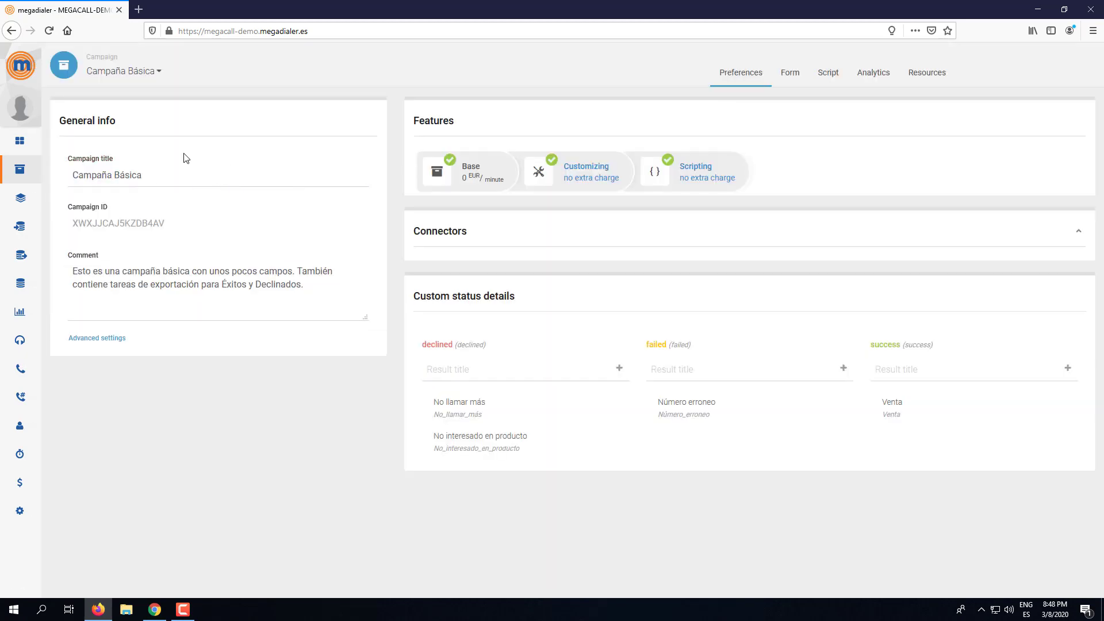
click(121, 70)
click(102, 104)
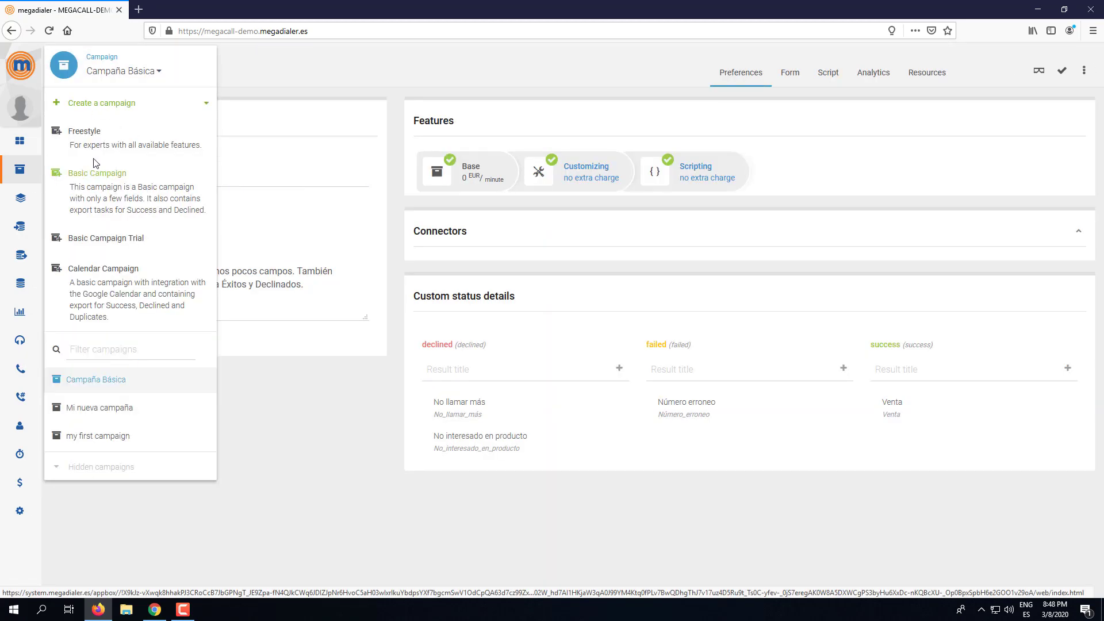
click(85, 132)
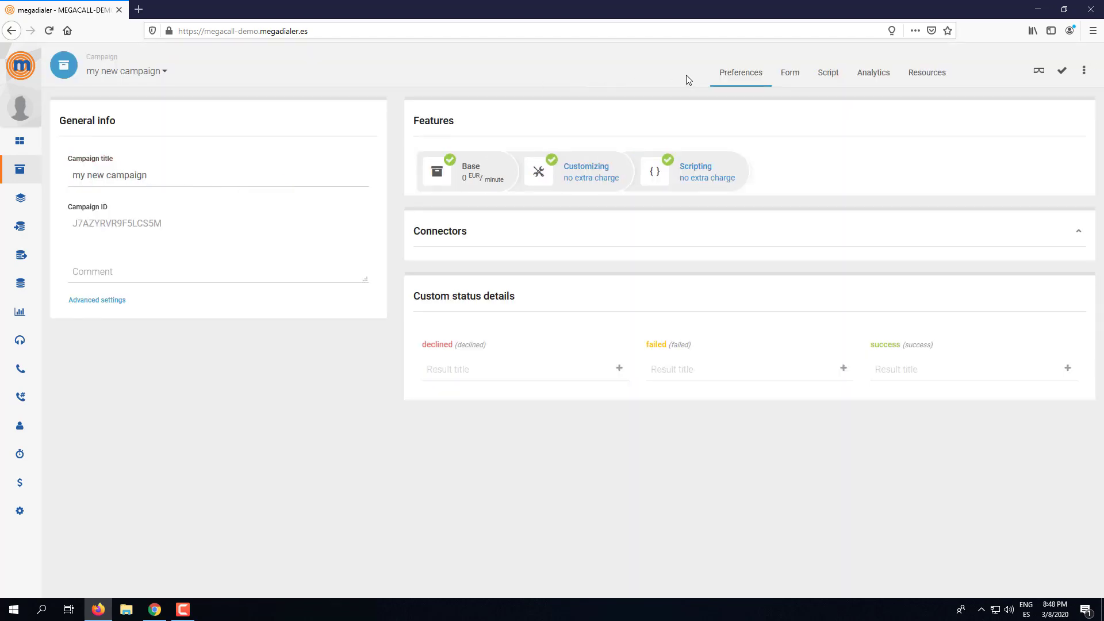
- Open the new campaign's Form tab, check the agent preview, and return to the form editor
click(788, 79)
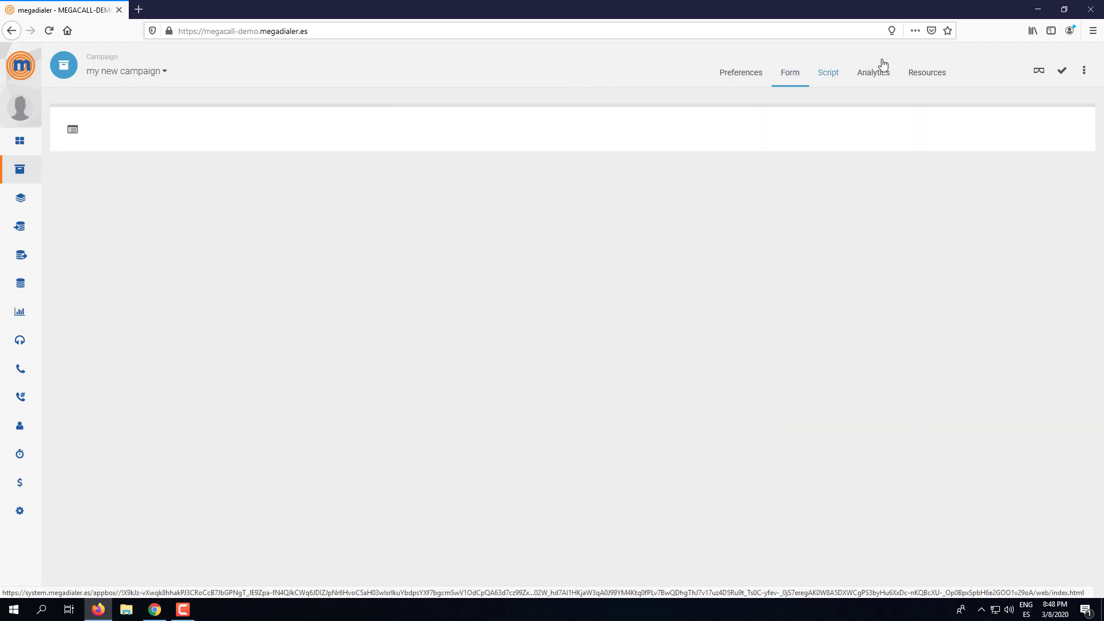
click(1039, 70)
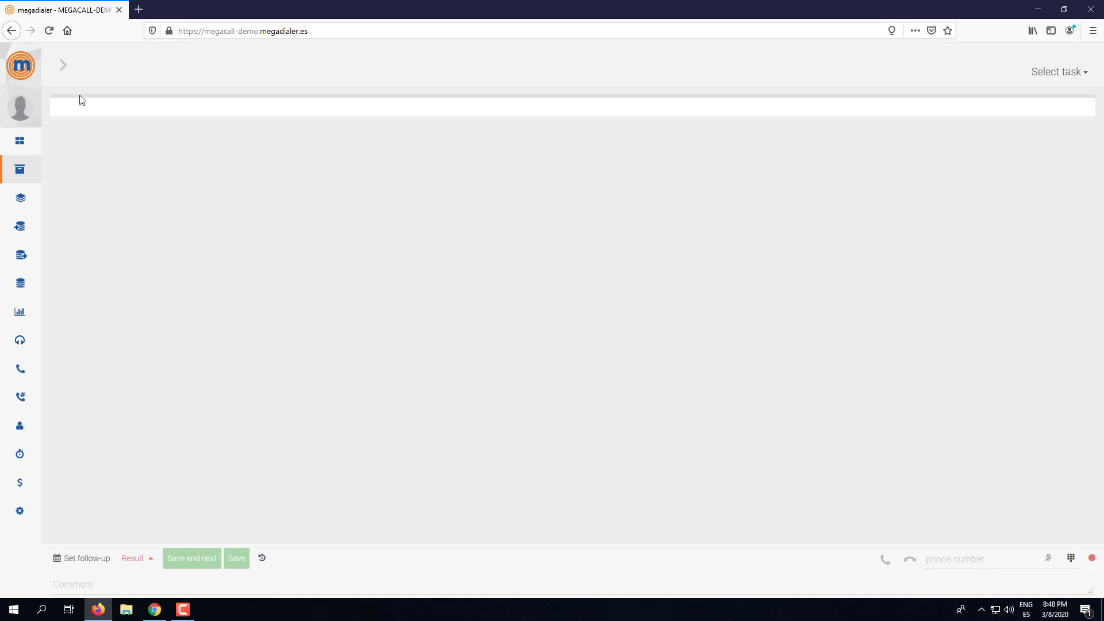
click(63, 66)
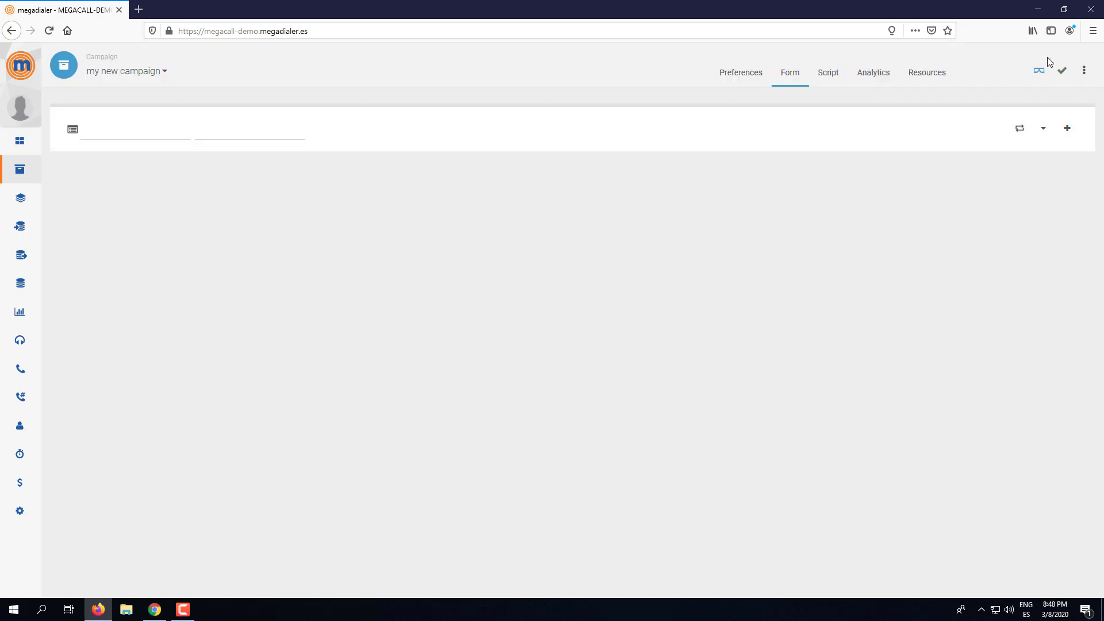
- Show the element-type menu, from Text field and Dropdown down to External web page (iframe)
click(1068, 131)
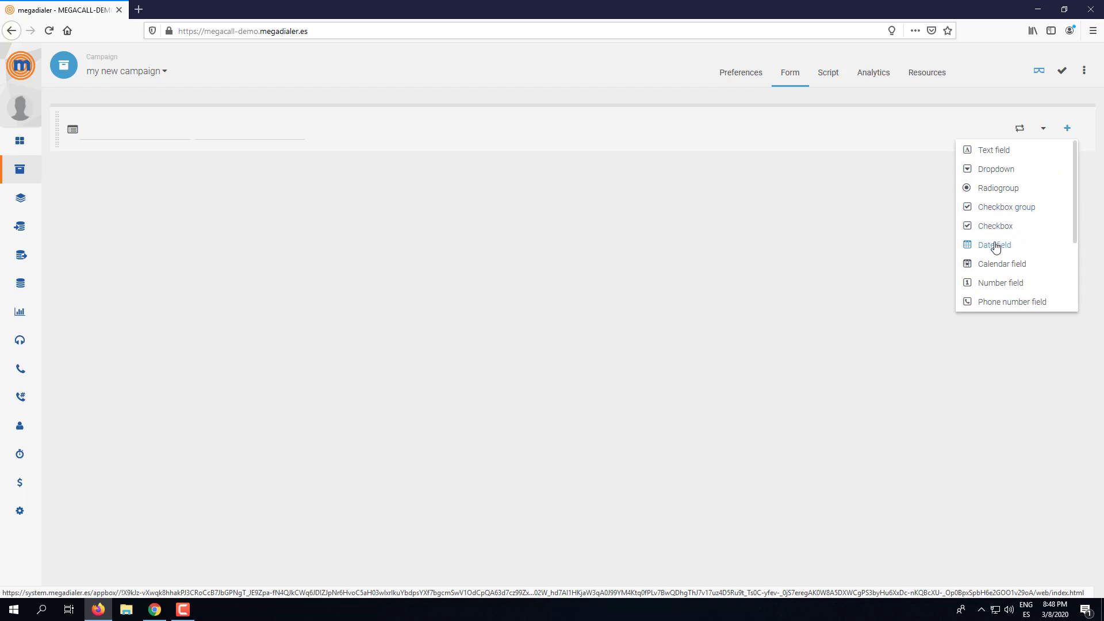
drag(1075, 210, 1086, 286)
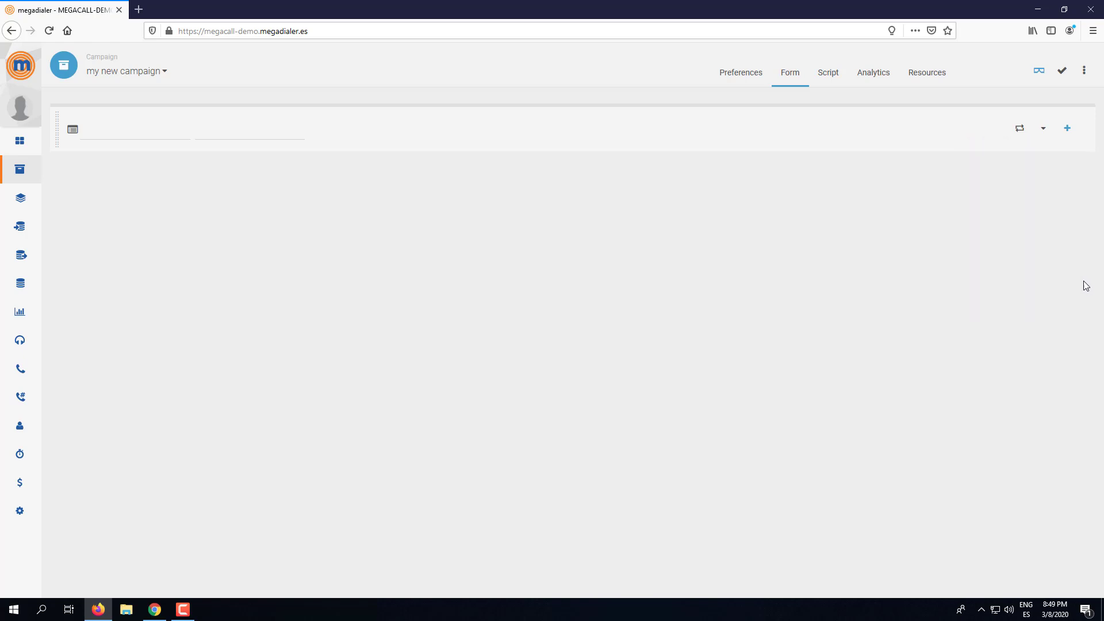
click(1067, 128)
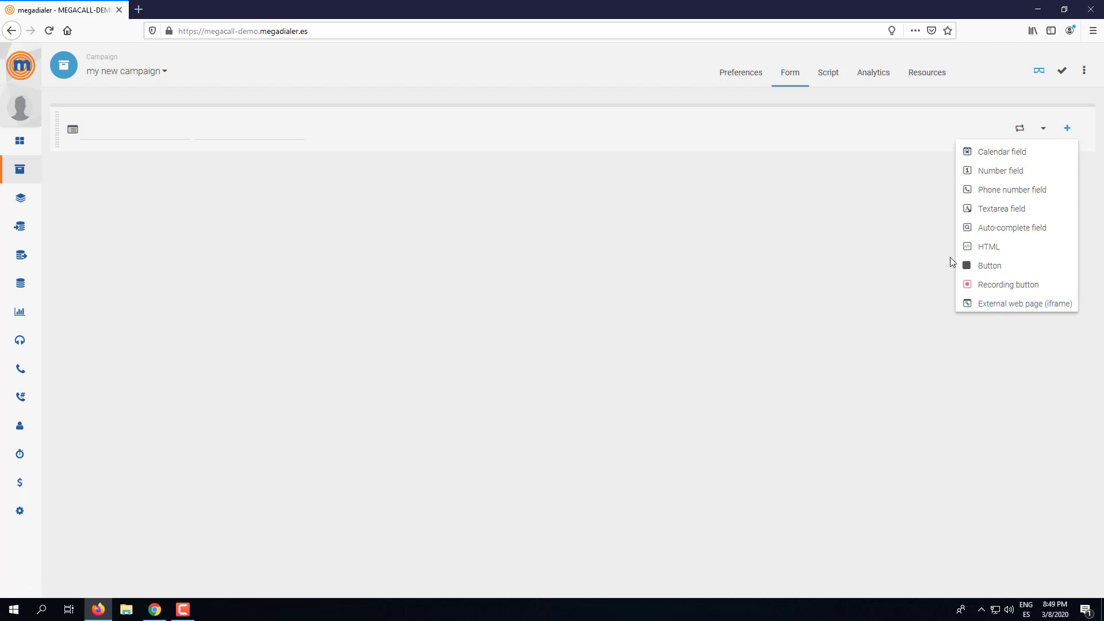
scroll(1072, 239, up, 3)
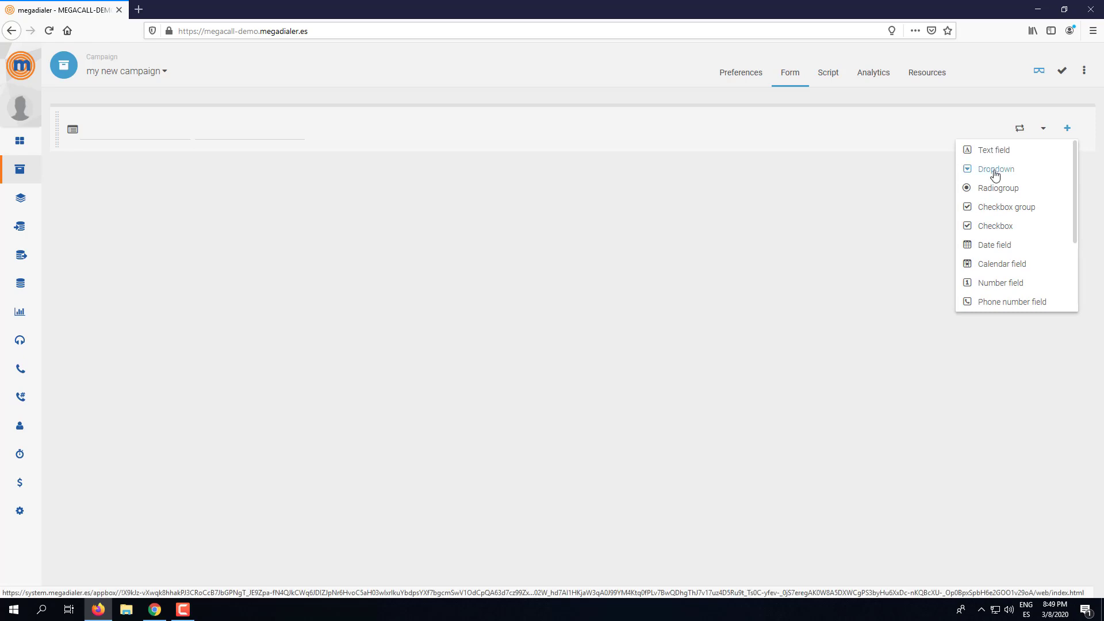
- Add a Dropdown element labelled 'Title' and save the form
click(996, 173)
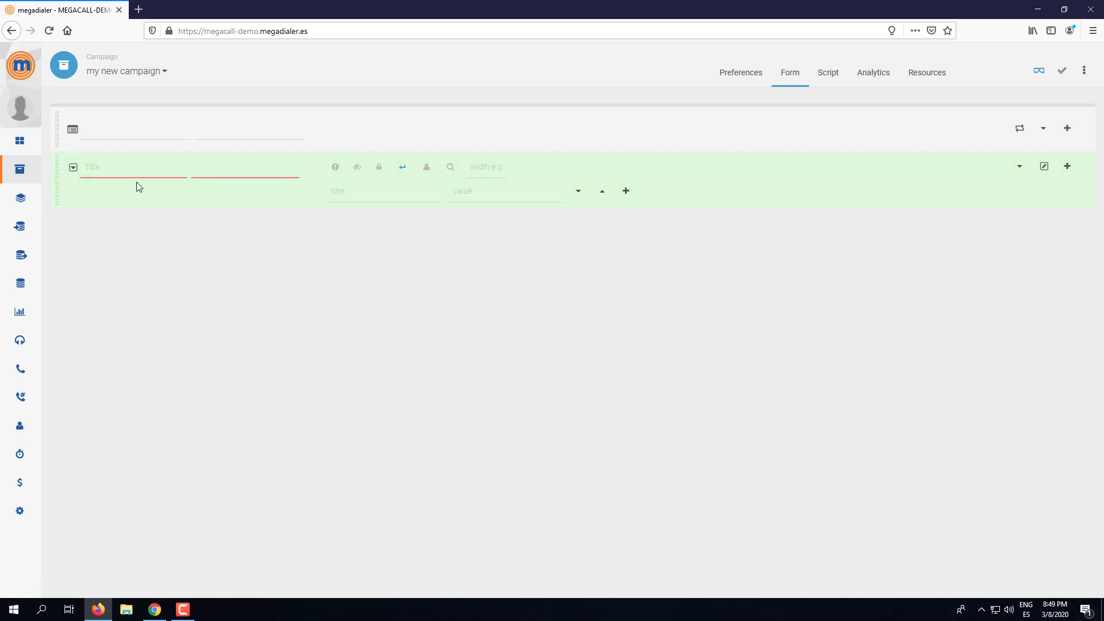
click(120, 171)
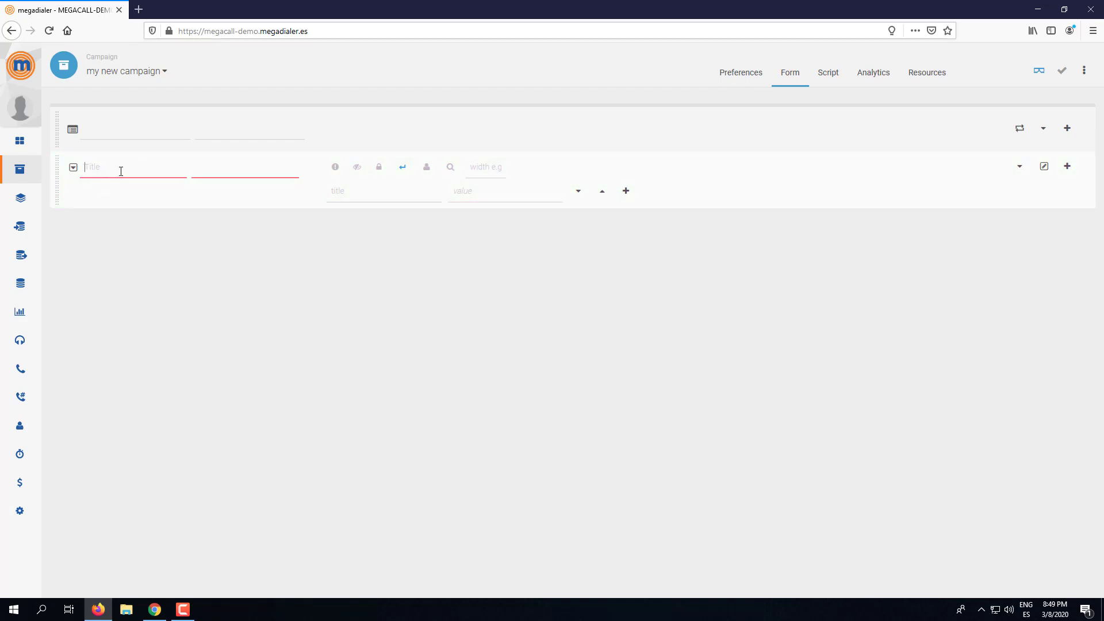
key(Tab)
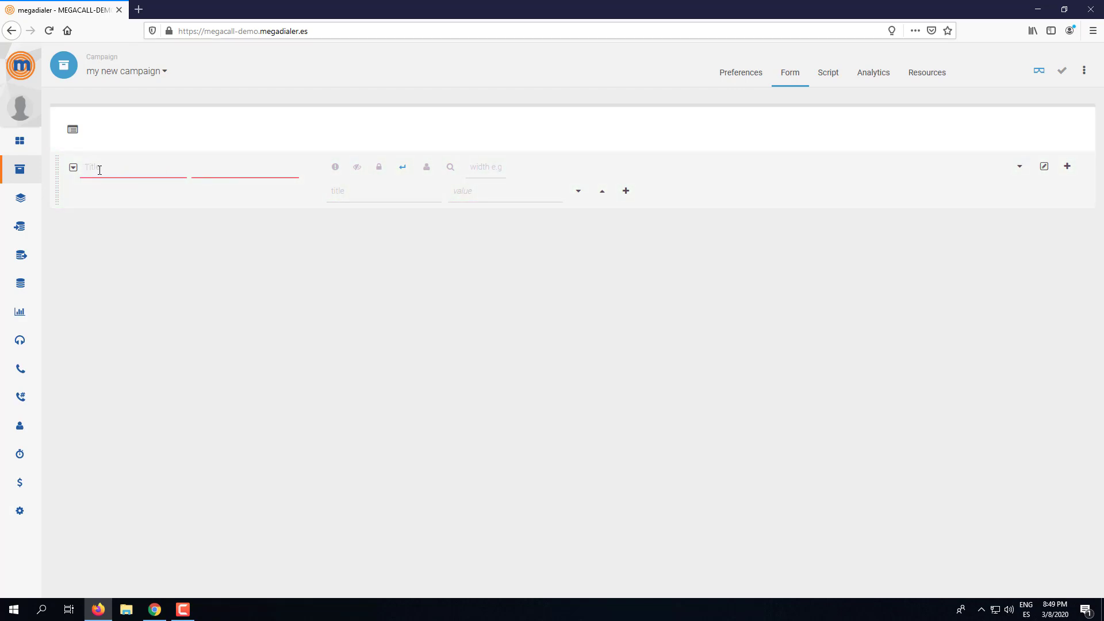
click(230, 170)
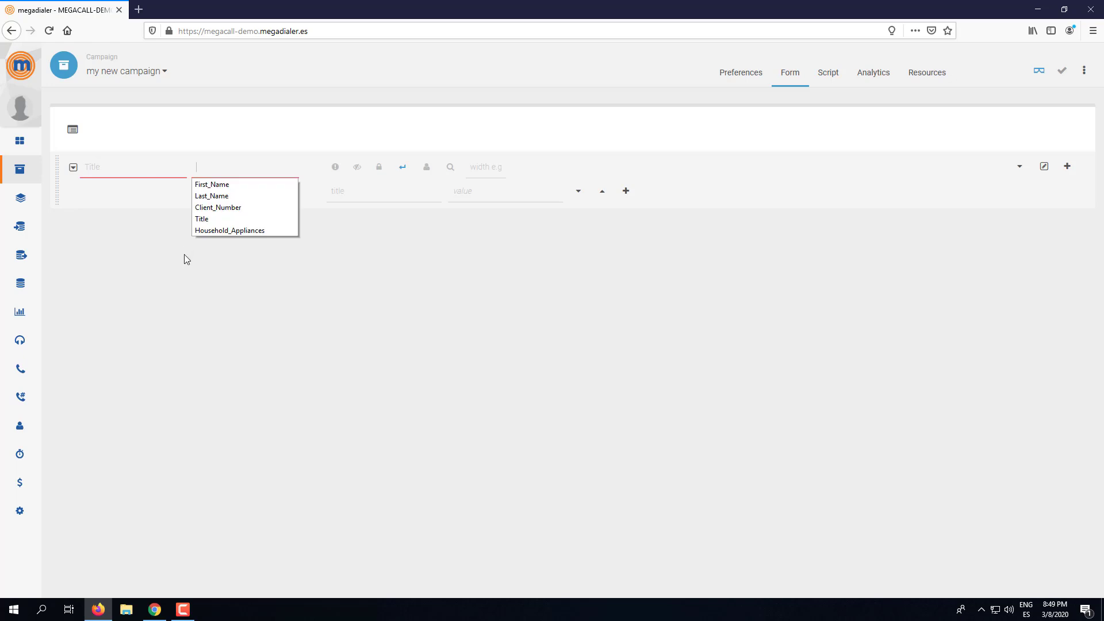
click(122, 166)
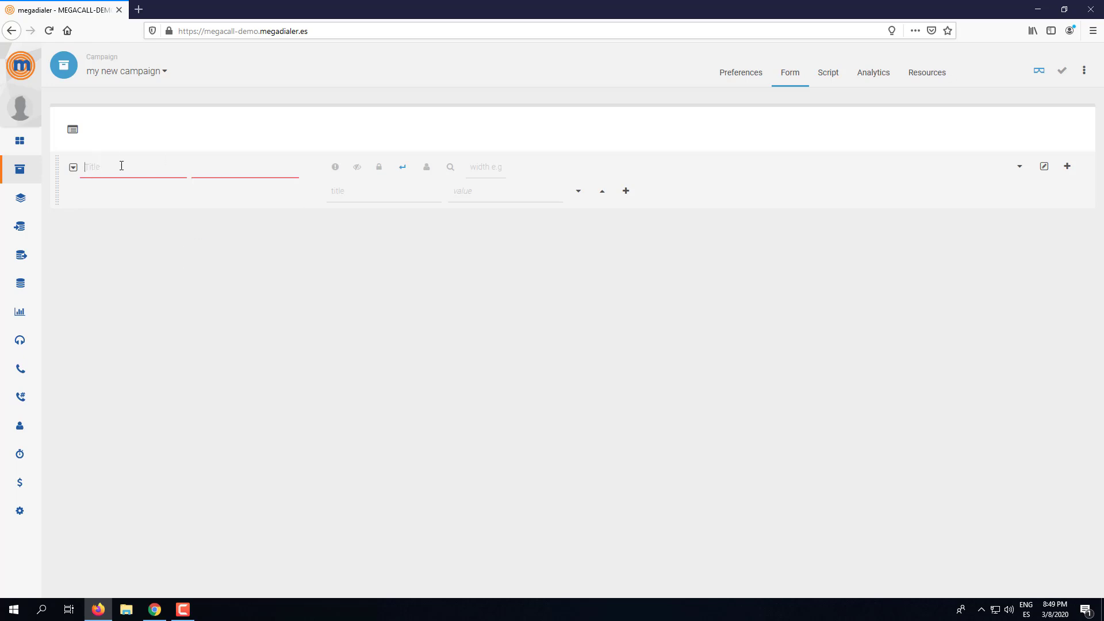
text(Mr)
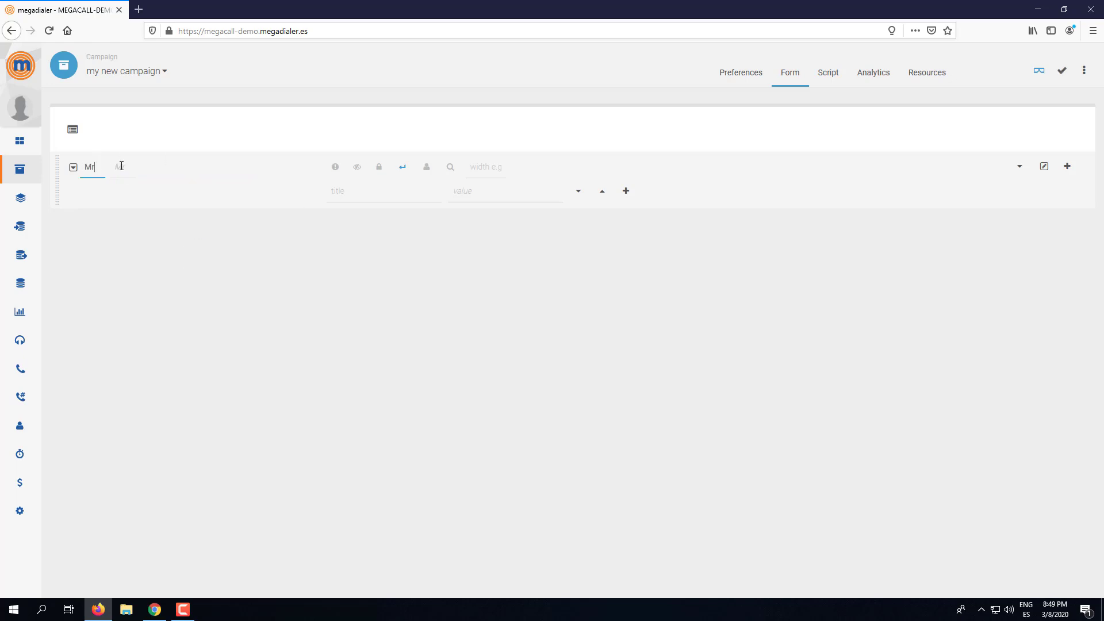
key(BackSpace)
text(Title)
double_click(141, 168)
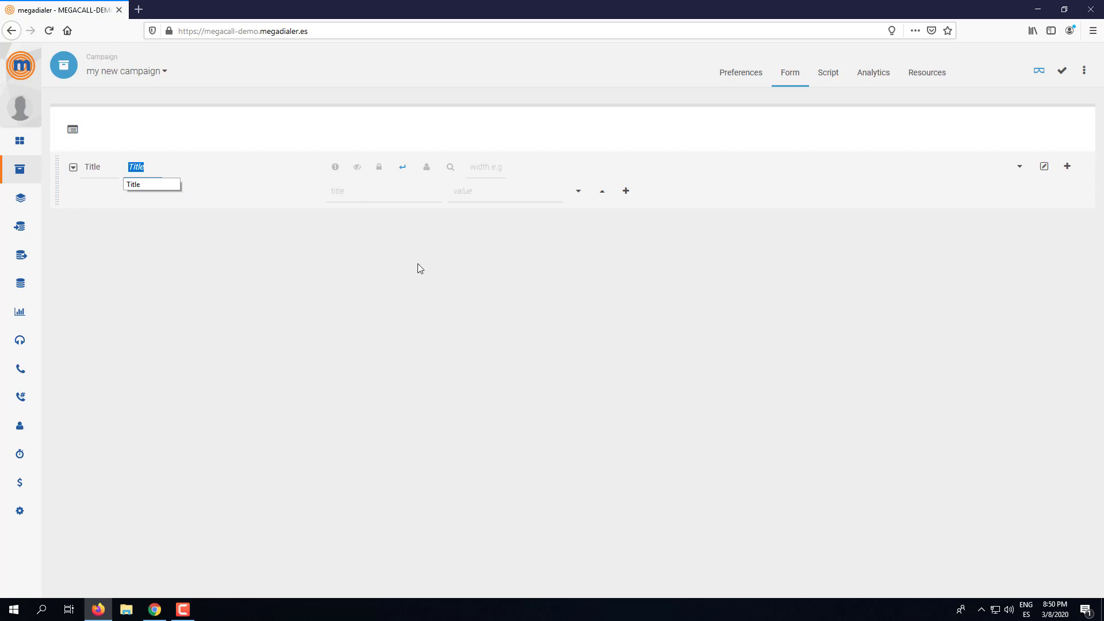
click(88, 288)
click(86, 167)
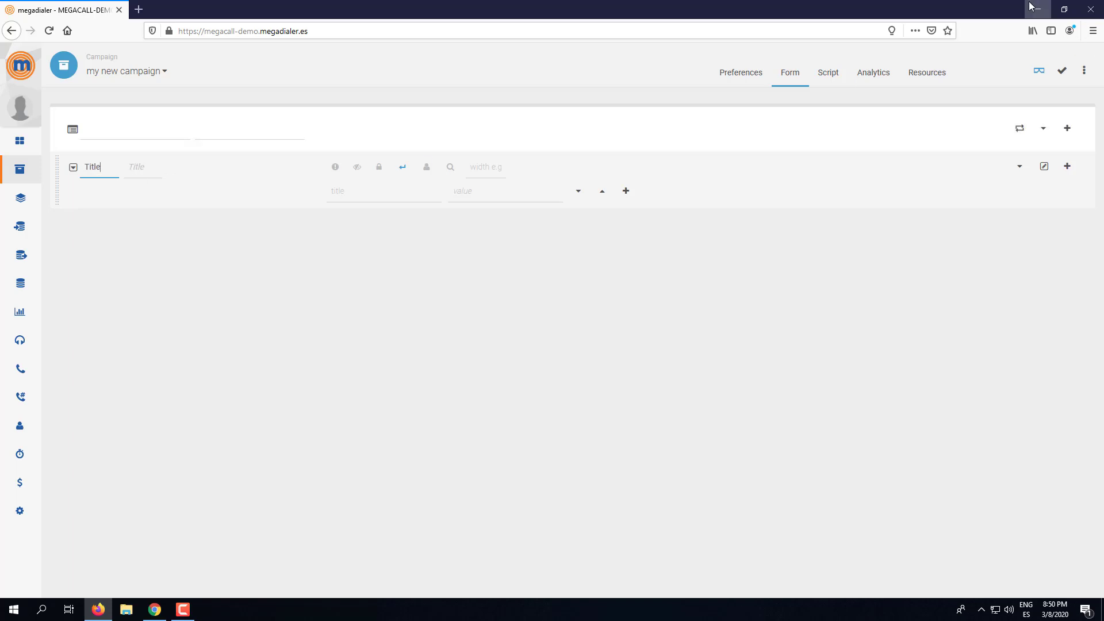
click(1062, 73)
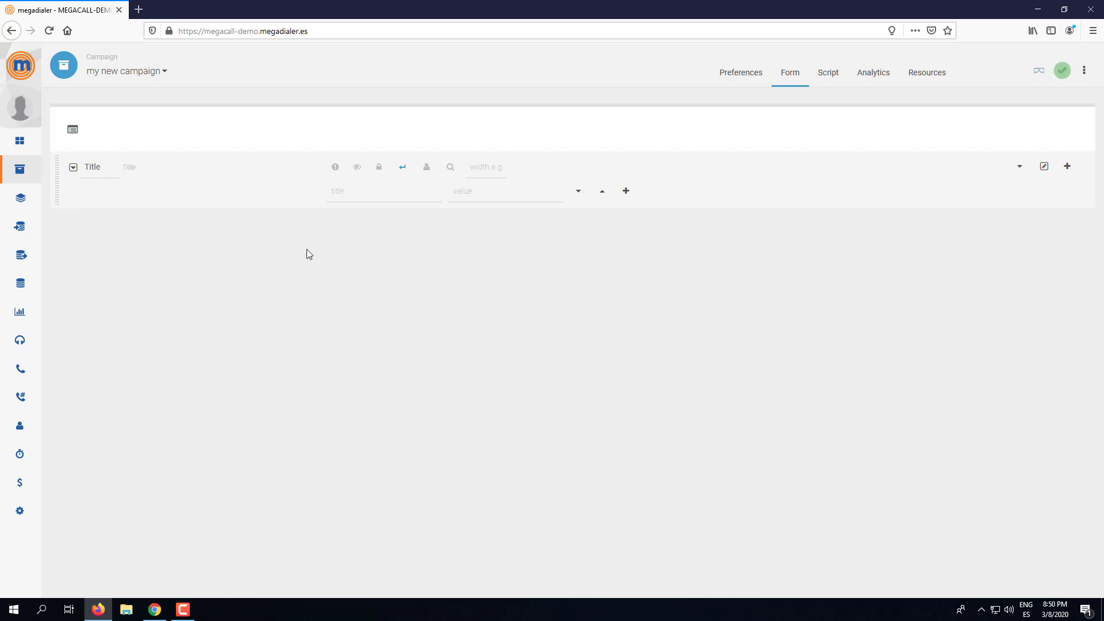
- Remove the stray digits '12121212' from the Title label and save again
click(81, 162)
text(12121212)
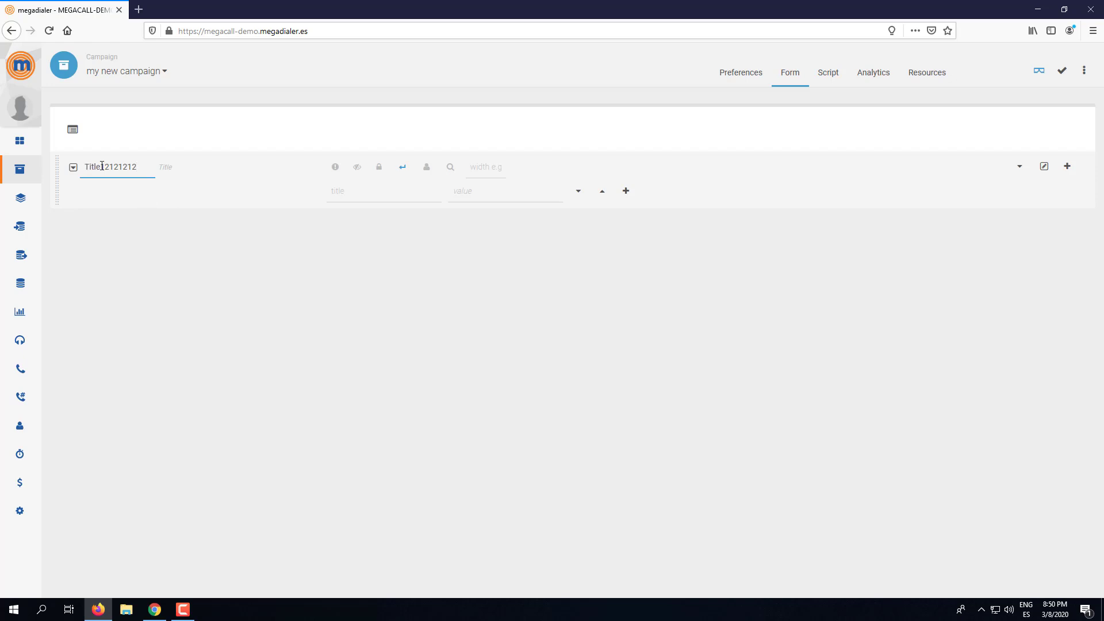
double_click(122, 170)
key(Tab)
double_click(141, 167)
key(End)
key(BackSpace)
key(BackSpace)
key(BackSpace)
key(BackSpace)
key(BackSpace)
key(BackSpace)
key(BackSpace)
key(BackSpace)
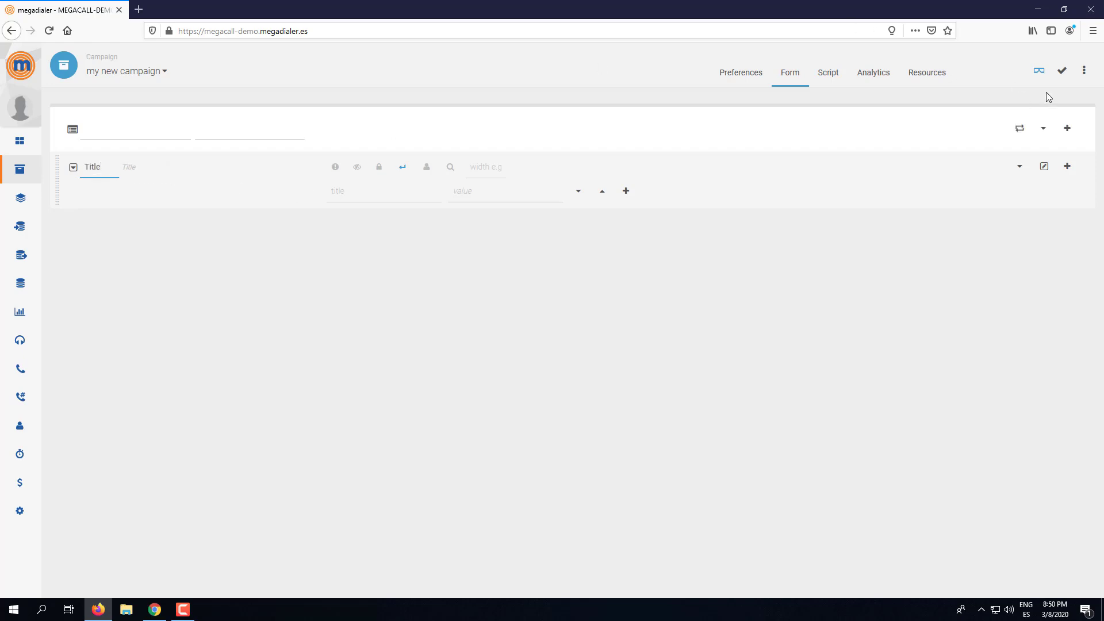
click(1062, 74)
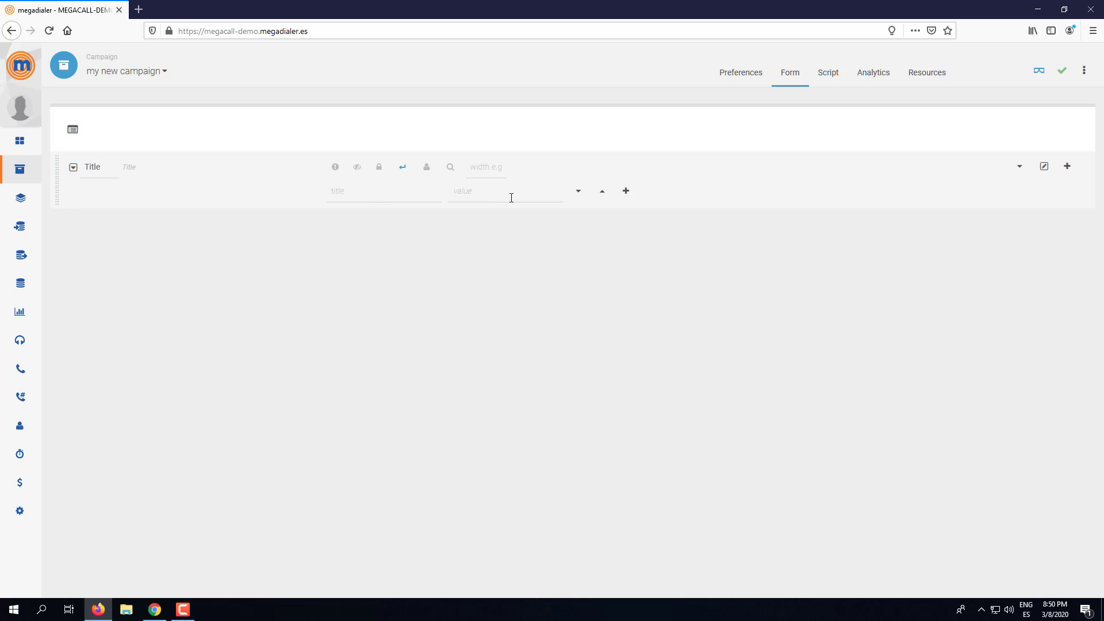
- Enter '---' as the first option title and add three more option rows
click(347, 195)
click(505, 197)
click(406, 197)
text(---)
click(506, 192)
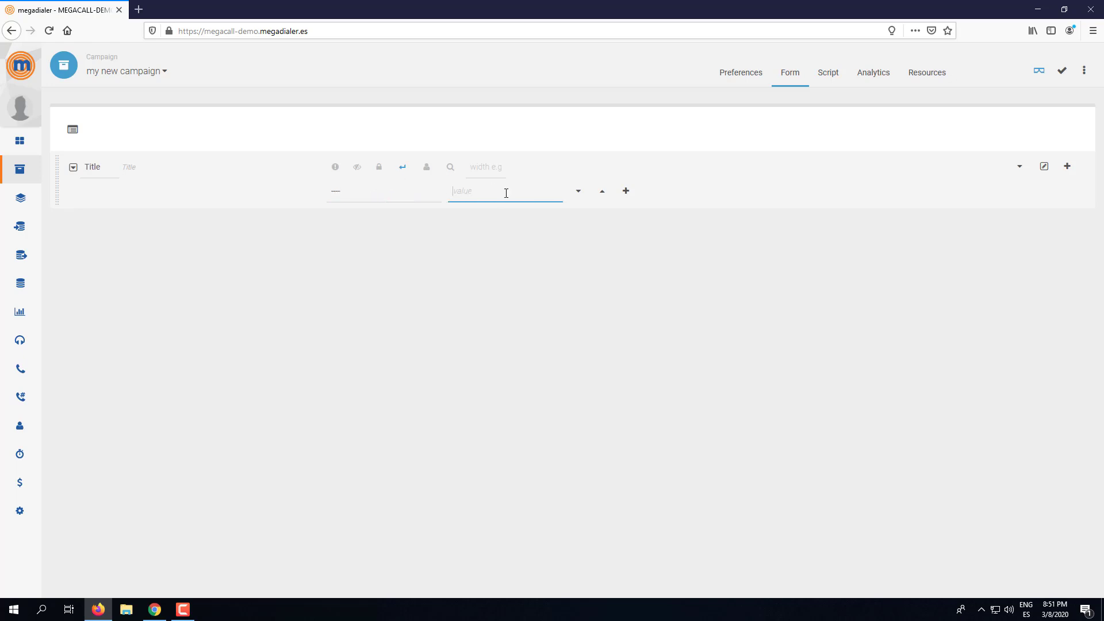
click(626, 192)
click(626, 216)
click(626, 240)
- Fill the new rows with titles Mr, Mrs and Dr and initial values
click(391, 216)
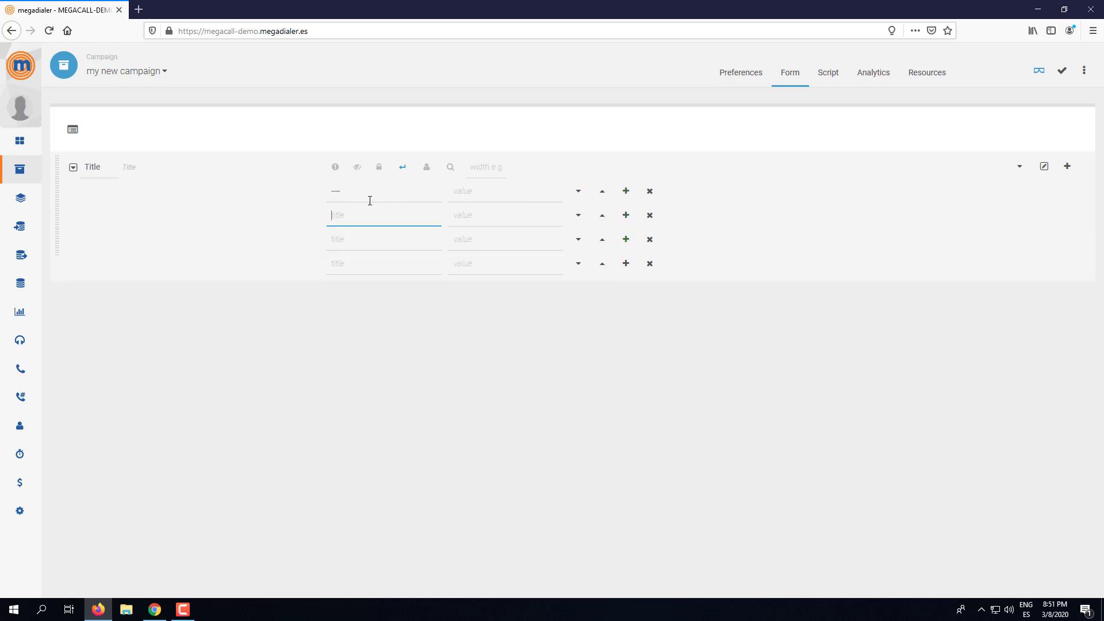
text(Mr)
click(465, 215)
text(M)
click(396, 237)
text(Mrs)
click(460, 242)
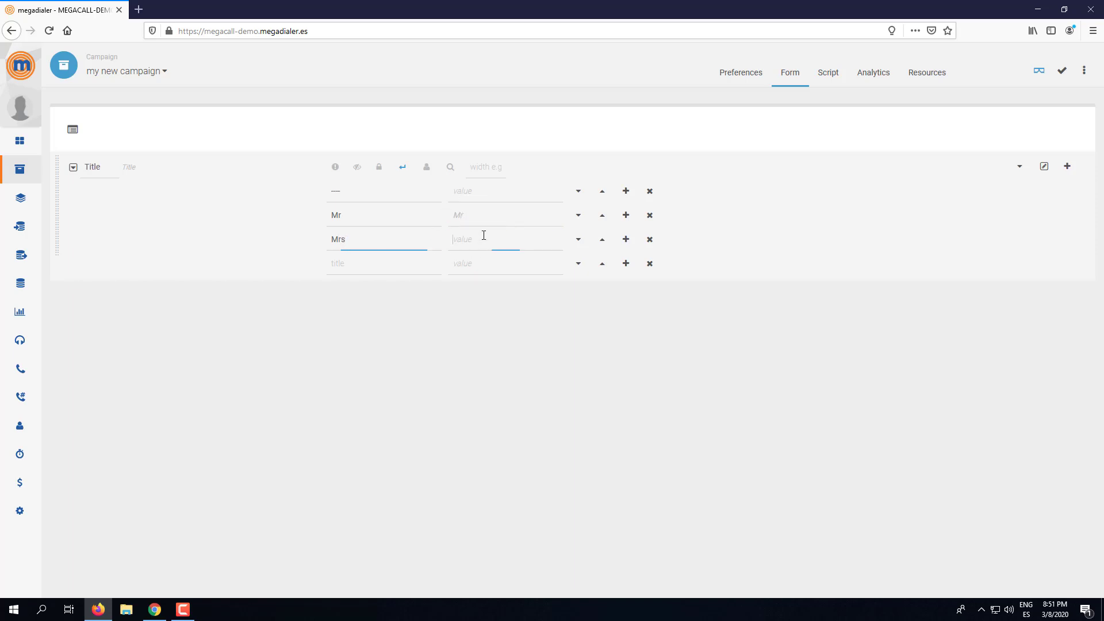
text(Mrs)
click(371, 268)
text(Dr)
click(478, 268)
text(D)
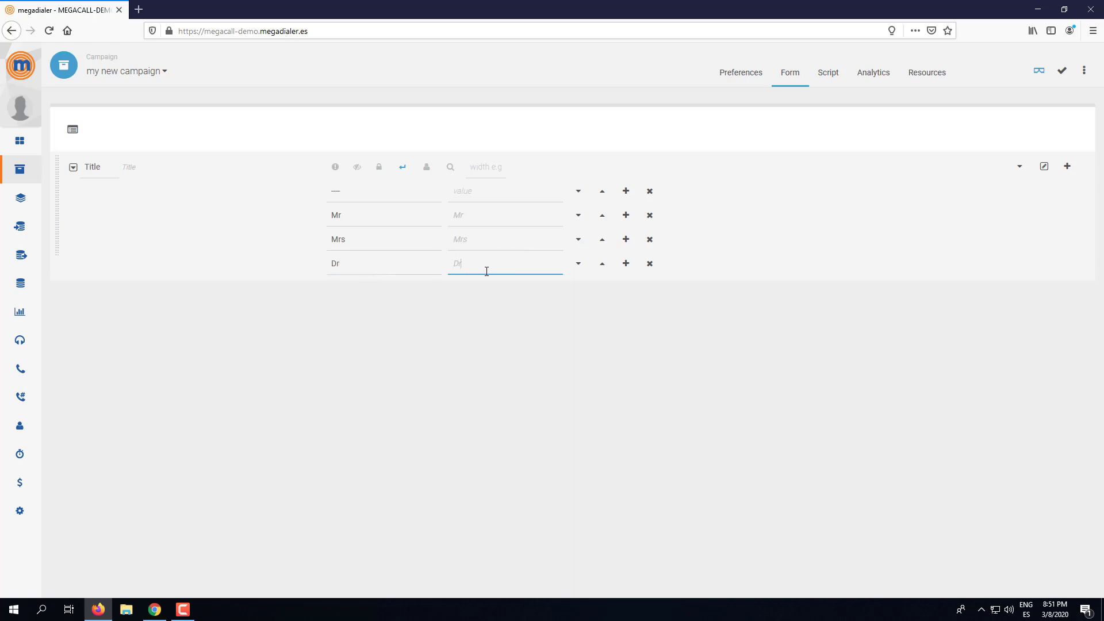
double_click(346, 266)
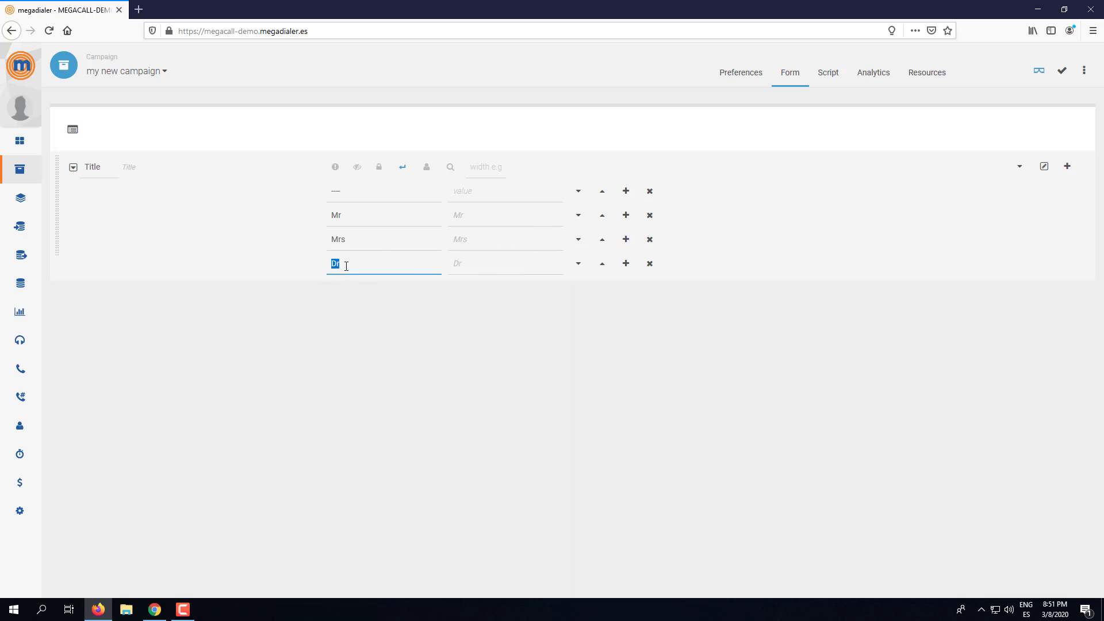
double_click(462, 260)
click(443, 308)
click(469, 264)
- Change the Mr, Mrs and Dr option values to 1, 2 and 3
click(462, 217)
double_click(462, 217)
text(1)
click(461, 240)
text(2)
click(461, 264)
text(3)
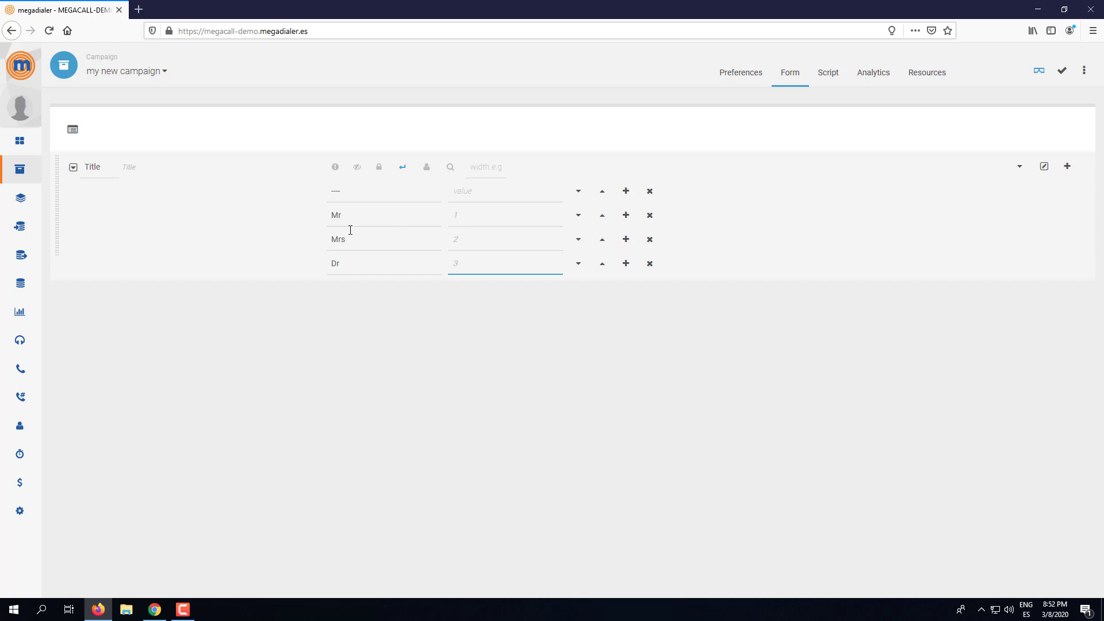
- Replace the option values with Mr, Mrs and Dr to match their titles, and save
double_click(475, 210)
text(M)
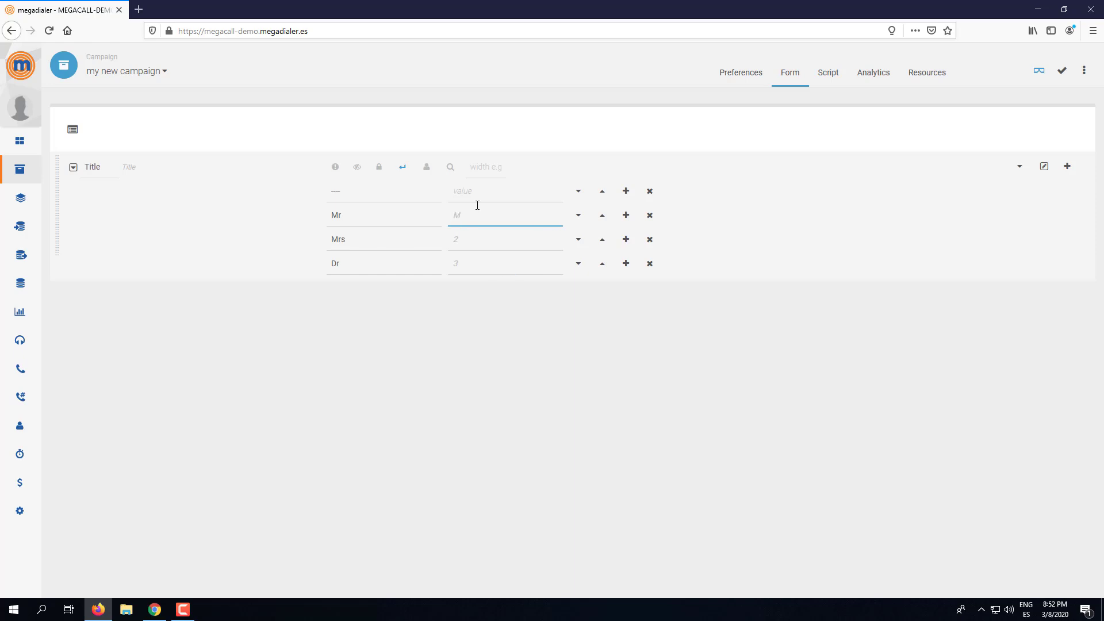
text(r)
double_click(470, 241)
text(Mrs)
click(457, 264)
text(Dr)
click(1065, 71)
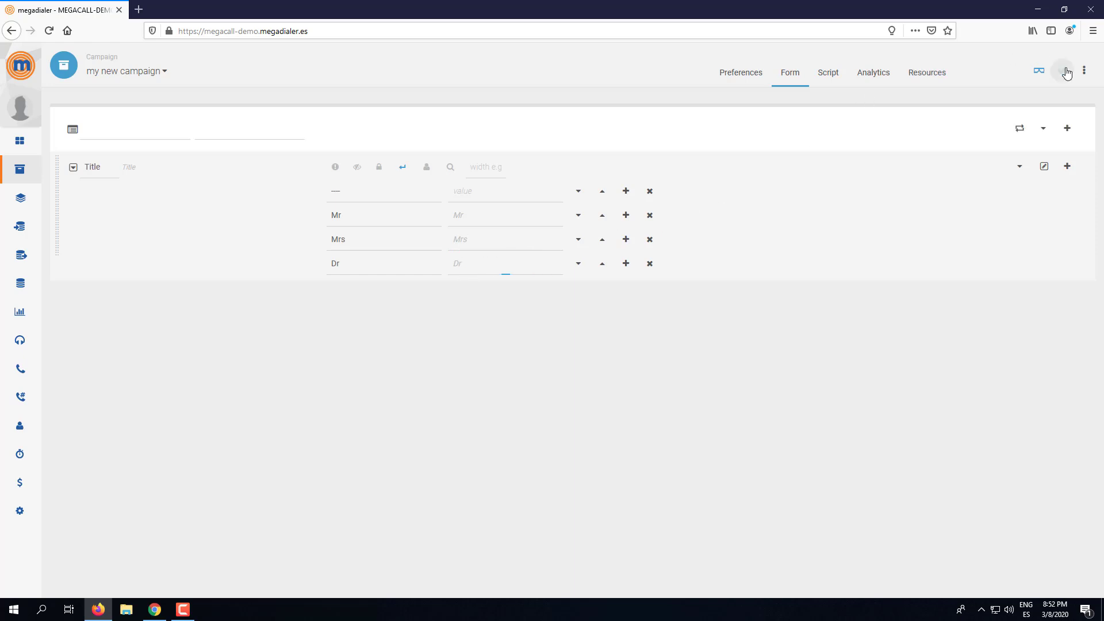
- Set the Mr option's value to 1 and enable the Title dropdown's line break
click(357, 215)
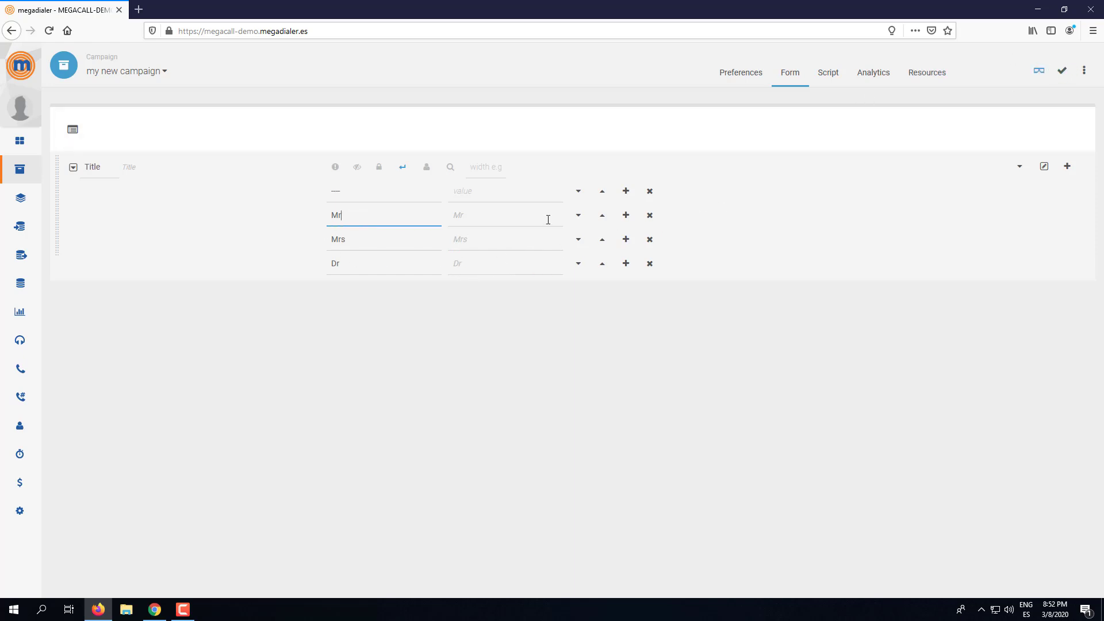
click(548, 219)
text(1)
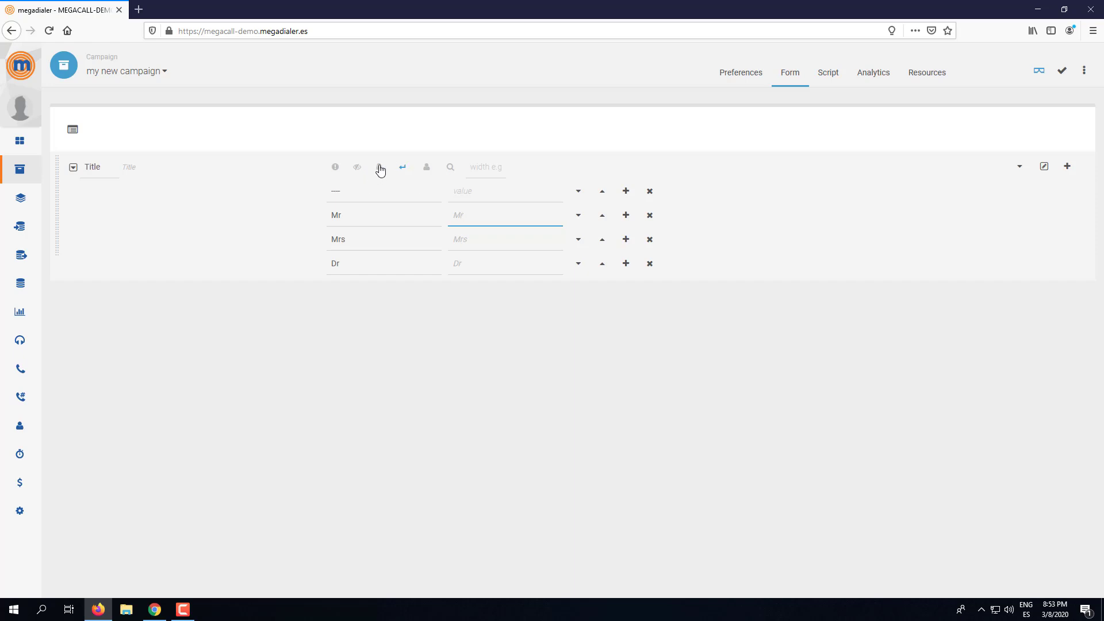
click(404, 168)
mouse_move(32, 389)
- Save the form and add a text field named 'Firstname' below Title
click(1061, 72)
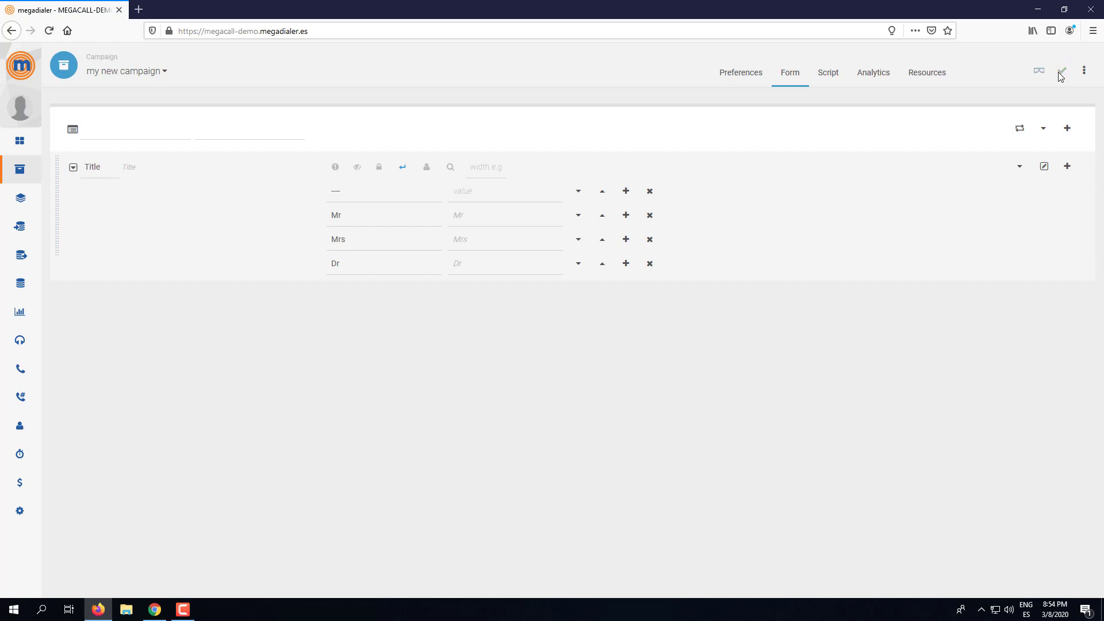
click(1061, 72)
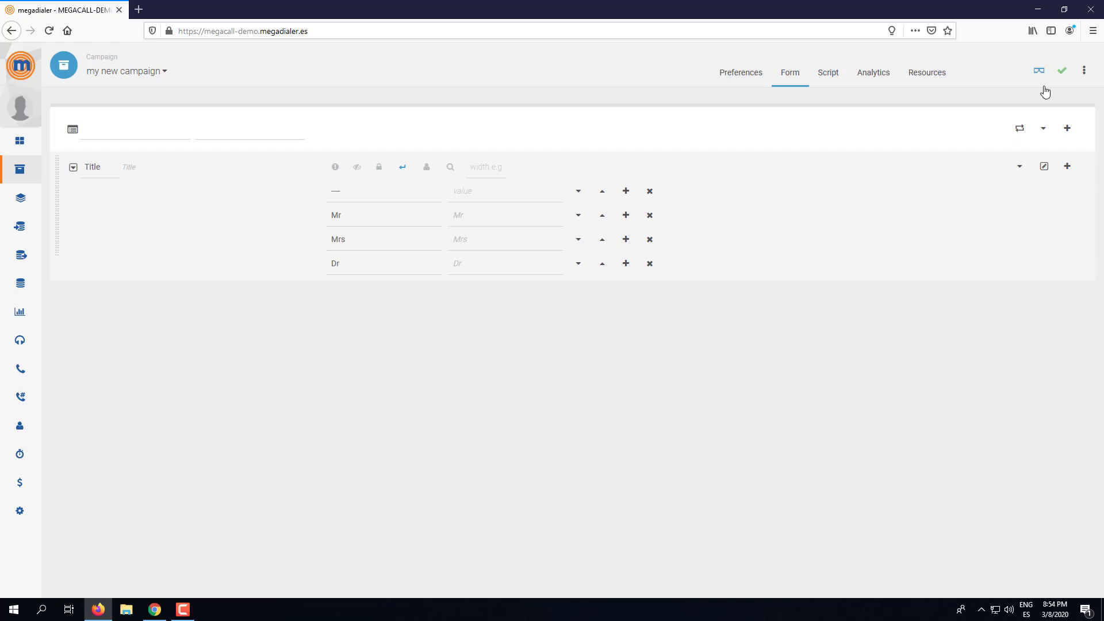
click(1069, 174)
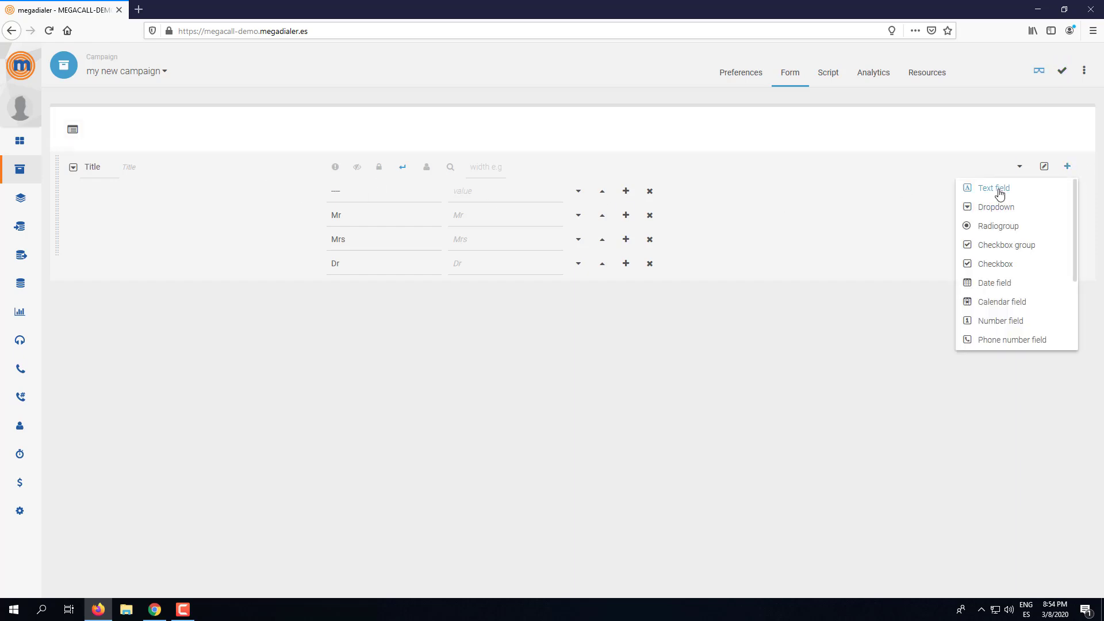
click(999, 189)
click(81, 306)
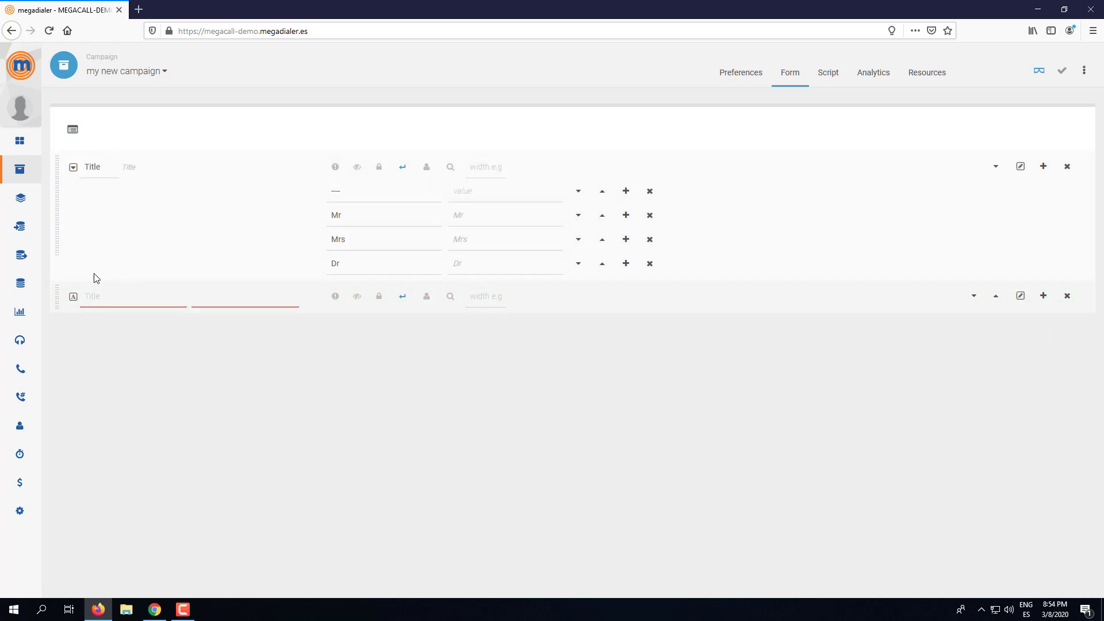
text(Firstname)
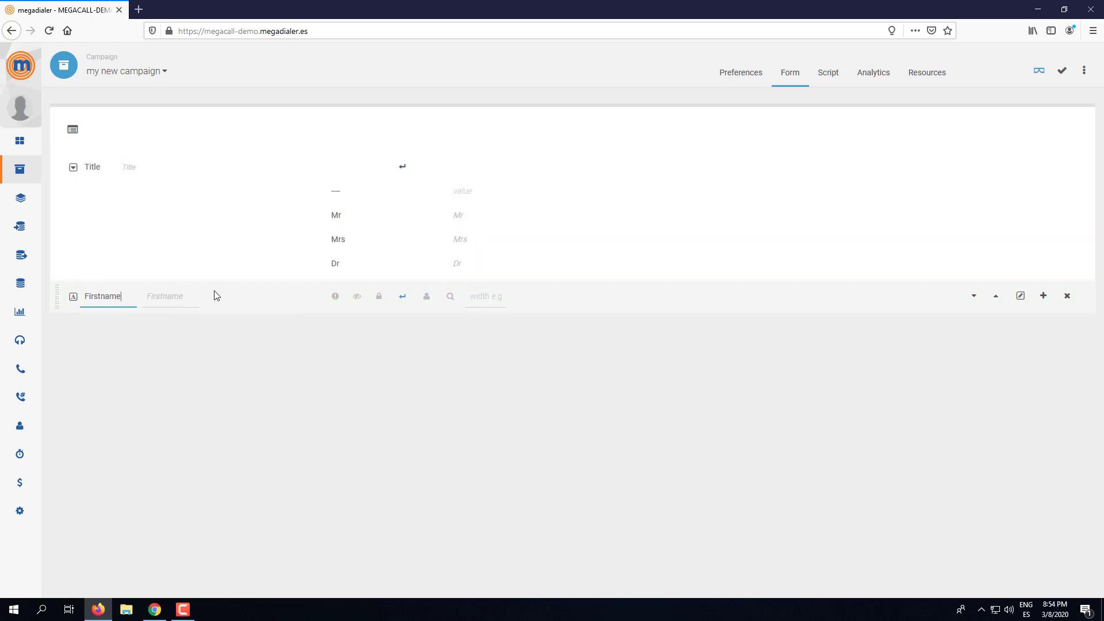
- Add a 'Lastname' text field below Firstname and save the form
click(1043, 295)
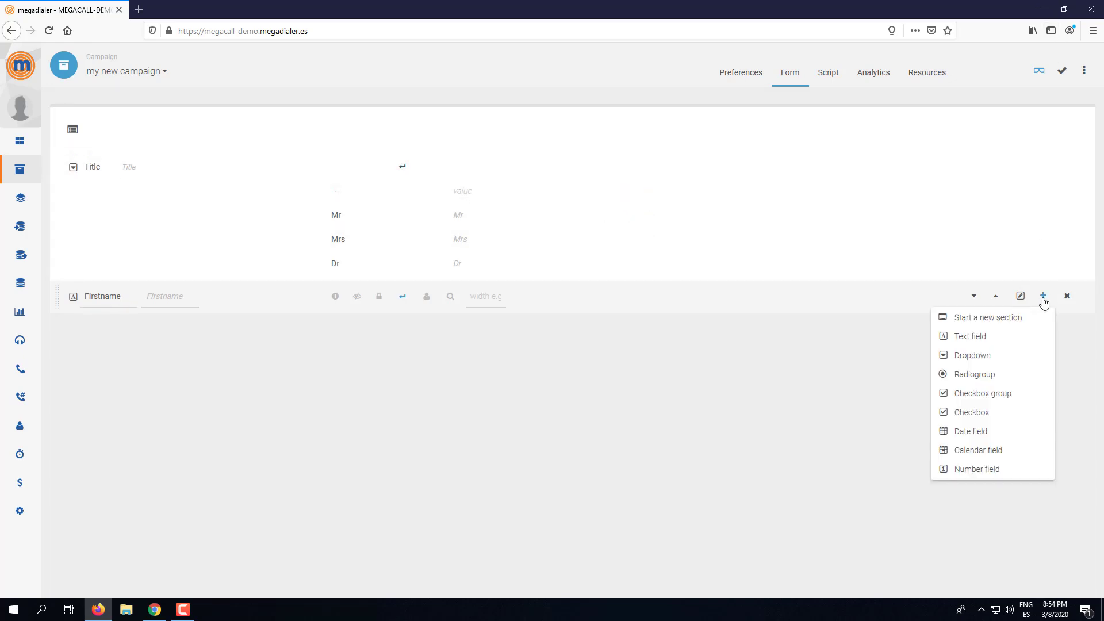
click(976, 345)
click(112, 323)
text(La)
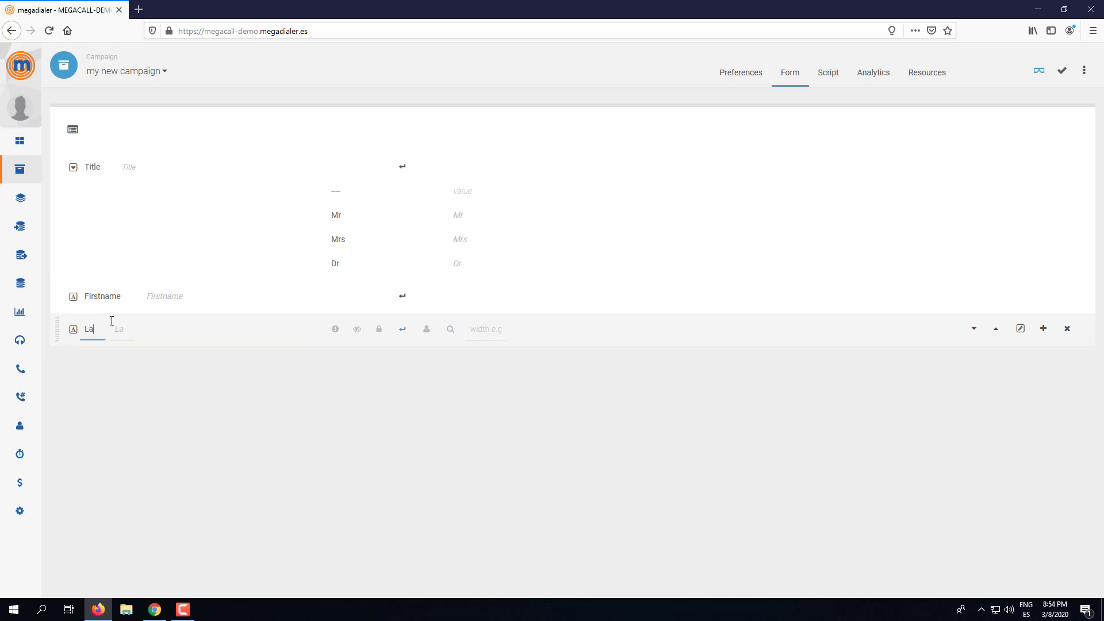
text(stname)
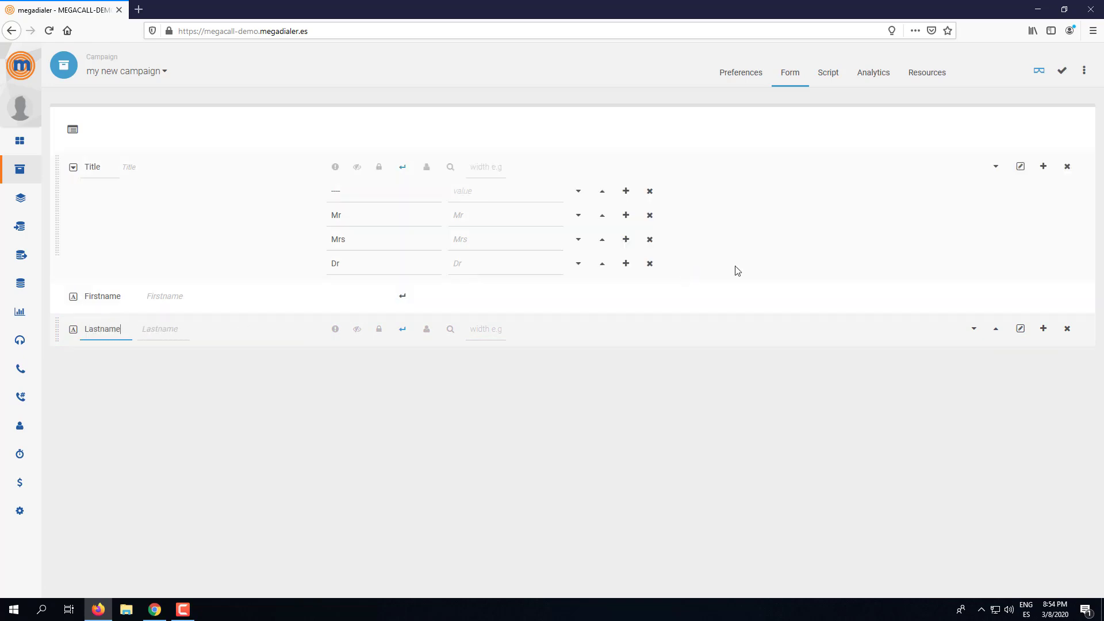
click(1064, 72)
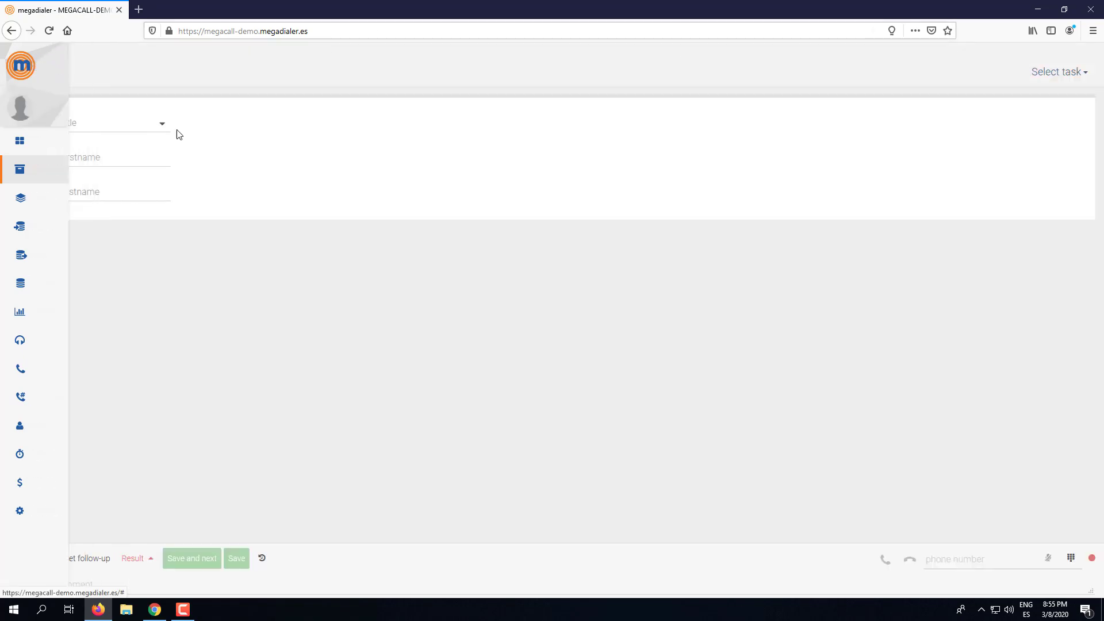
- Test the Title dropdown (Mr, Mrs, Dr), Firstname and Lastname in the preview, then return to the editor
click(115, 123)
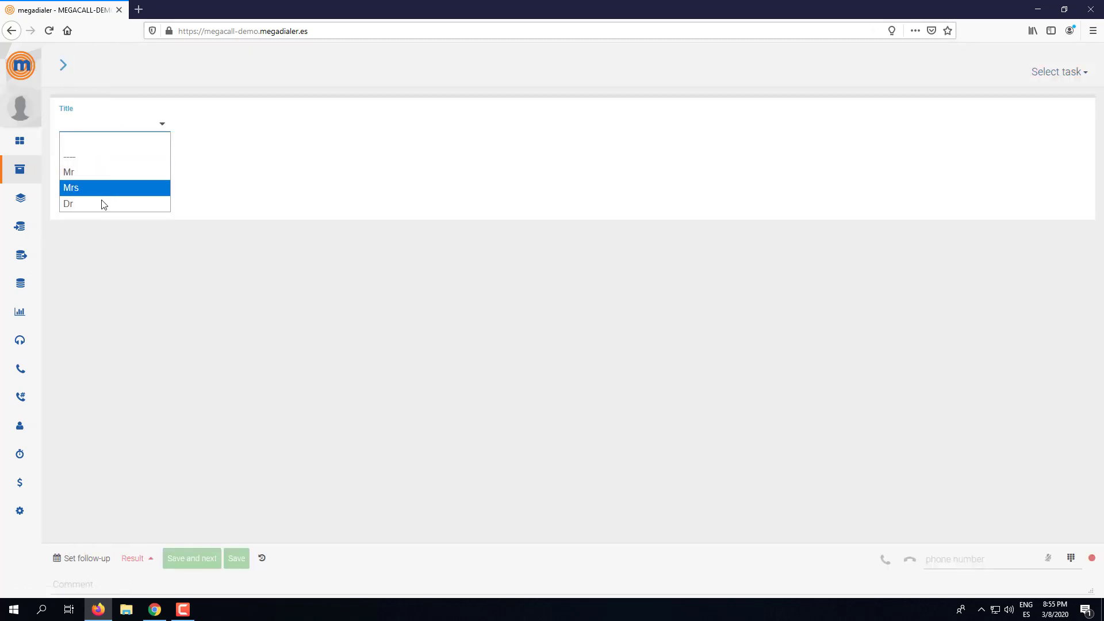
click(321, 189)
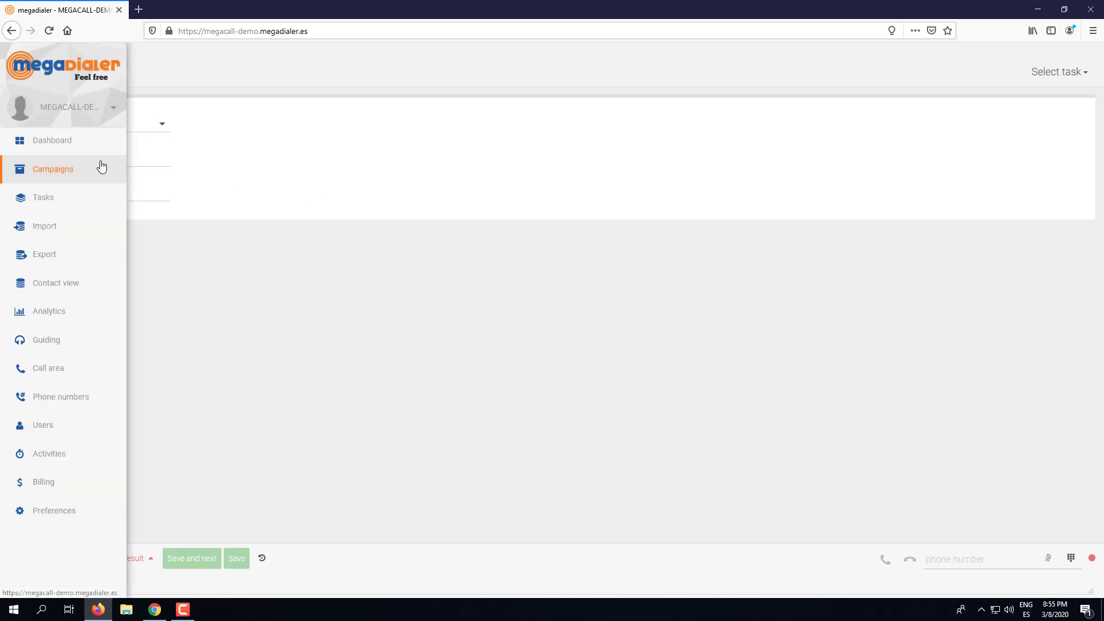
click(148, 164)
click(128, 187)
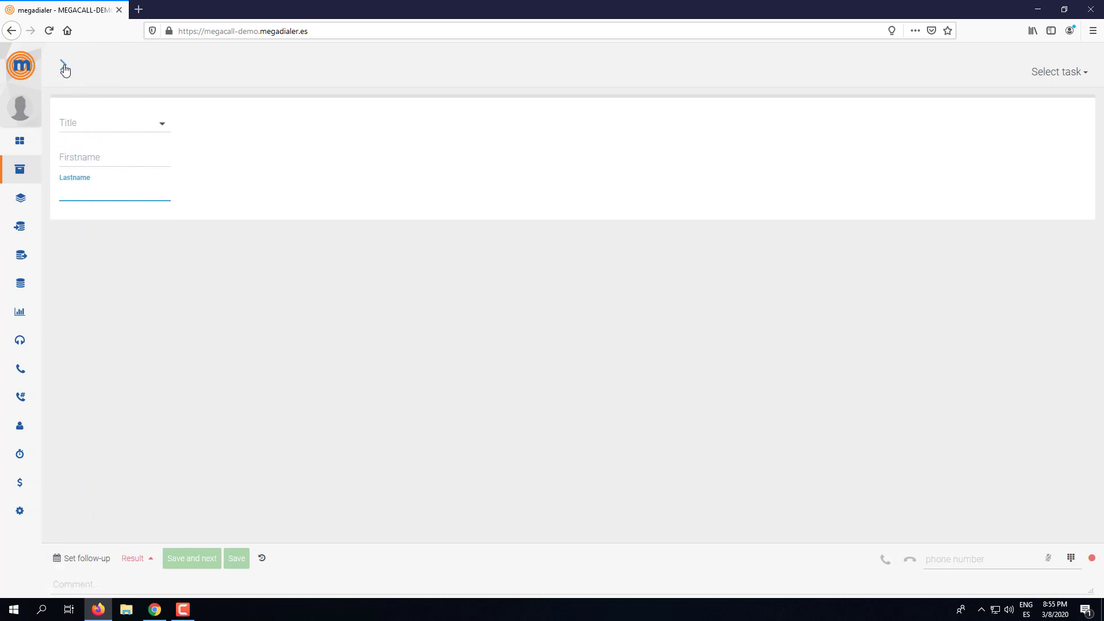
click(63, 65)
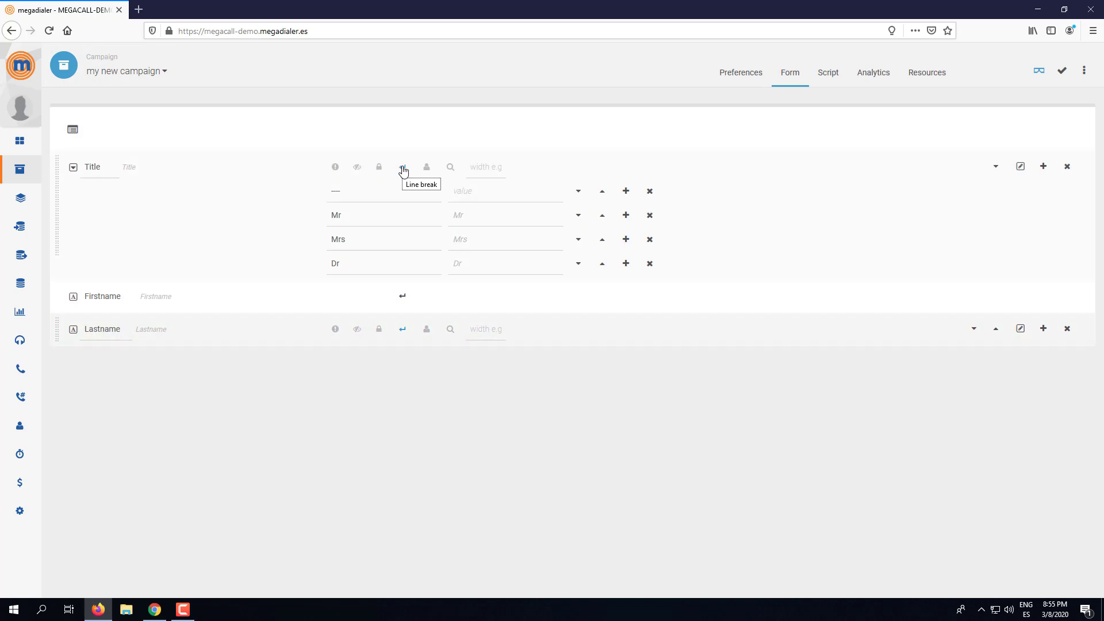
- Turn off the Title line break, save, and preview Title, Firstname and Lastname on one line
click(403, 168)
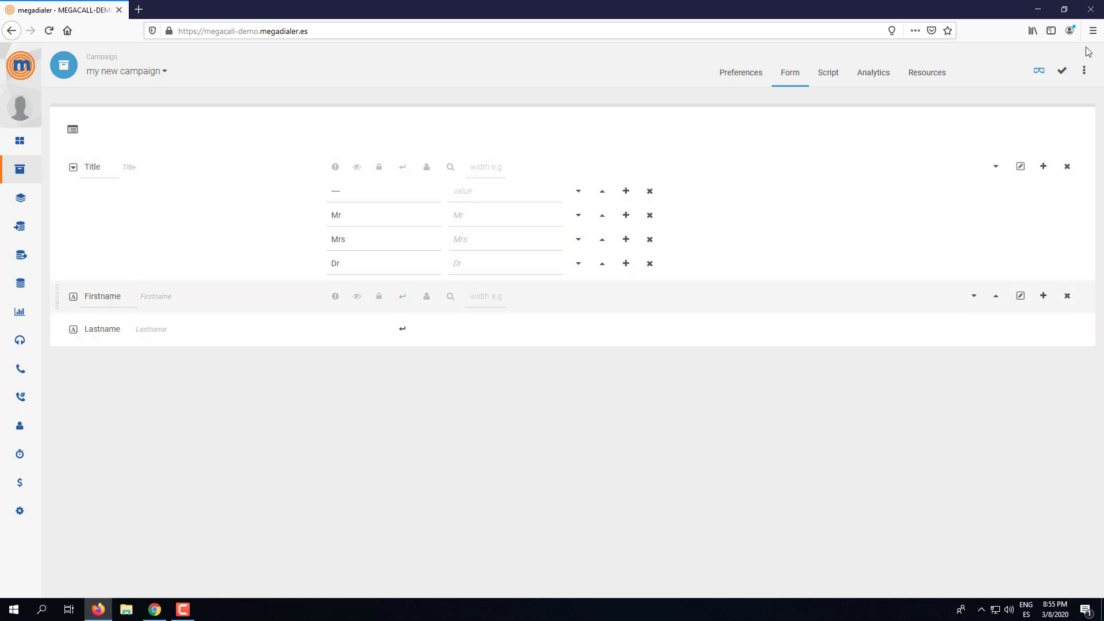
click(1063, 73)
click(1040, 71)
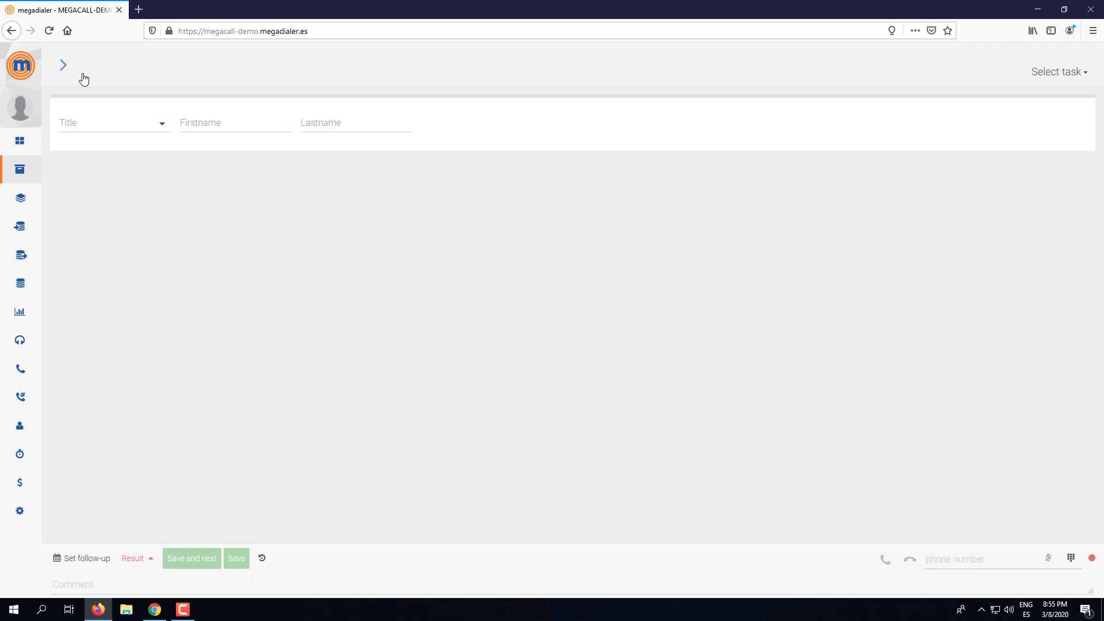
- Leave the preview and open the add-element menu on the Lastname row
click(109, 129)
click(108, 128)
click(65, 65)
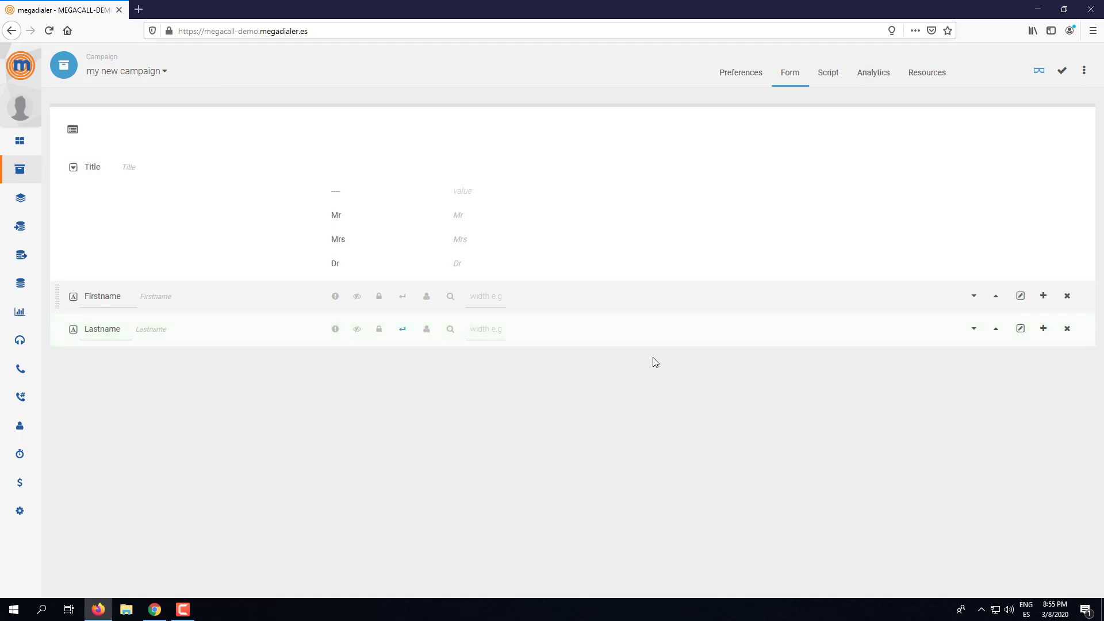
click(1044, 329)
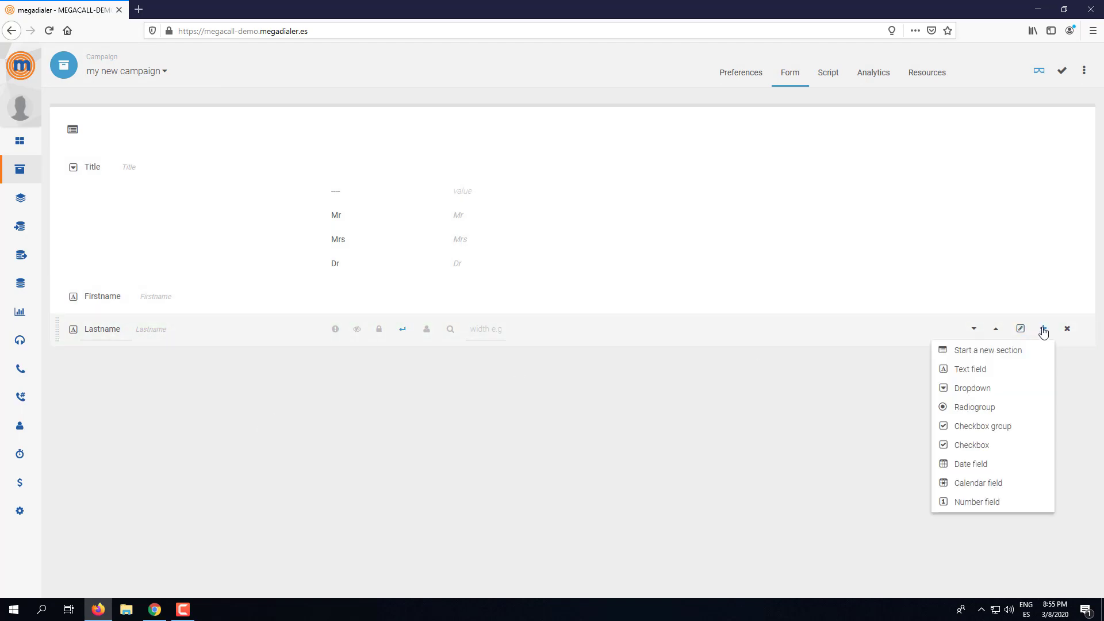
- Add a radio group titled 'Are you happy with your current internet provider?' and drop its field name's trailing underscore
click(988, 409)
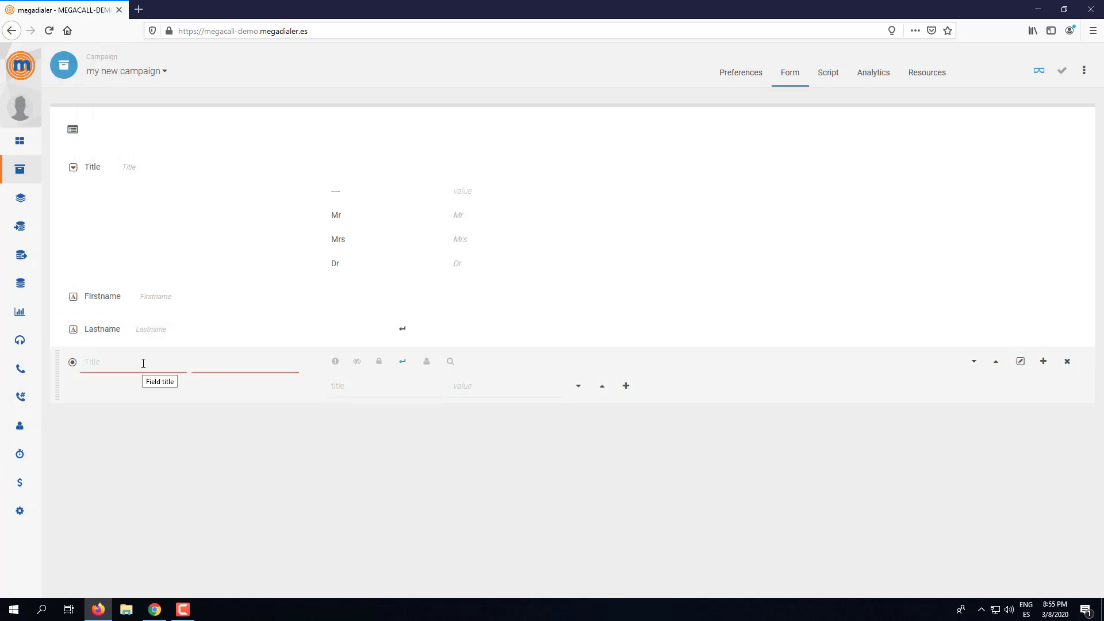
text(Are you happ)
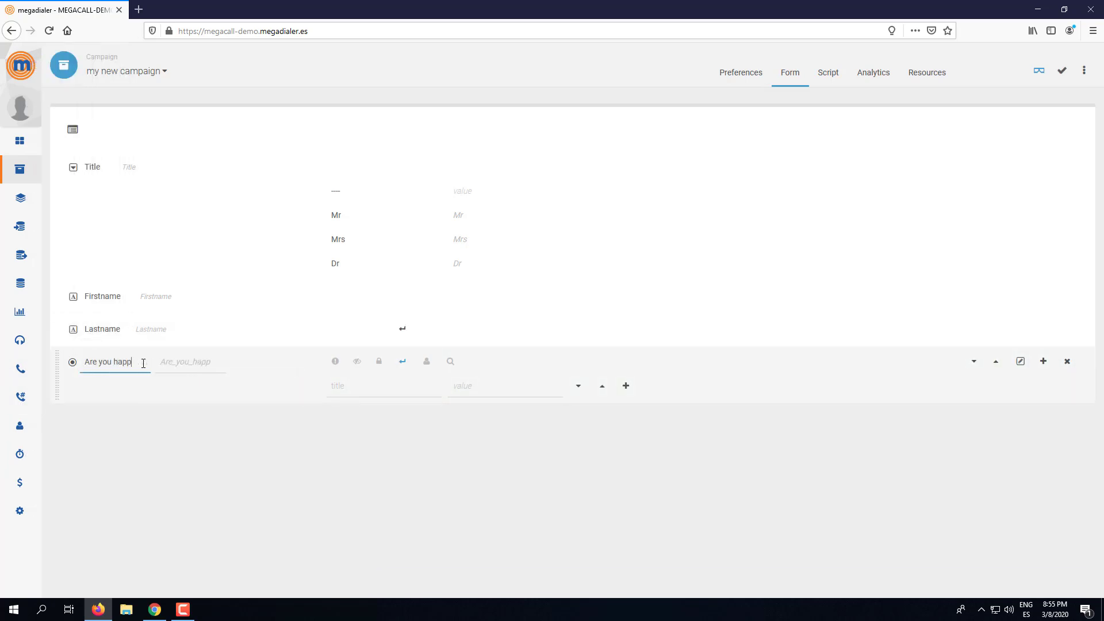
text(y with your current )
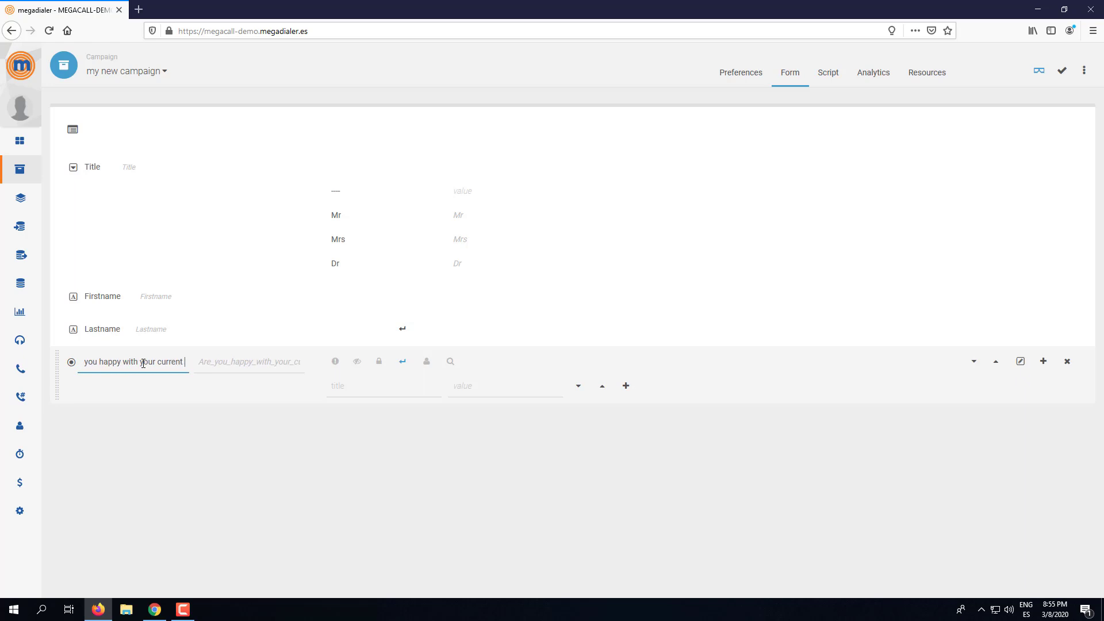
text(internet provider?)
click(220, 361)
key(End)
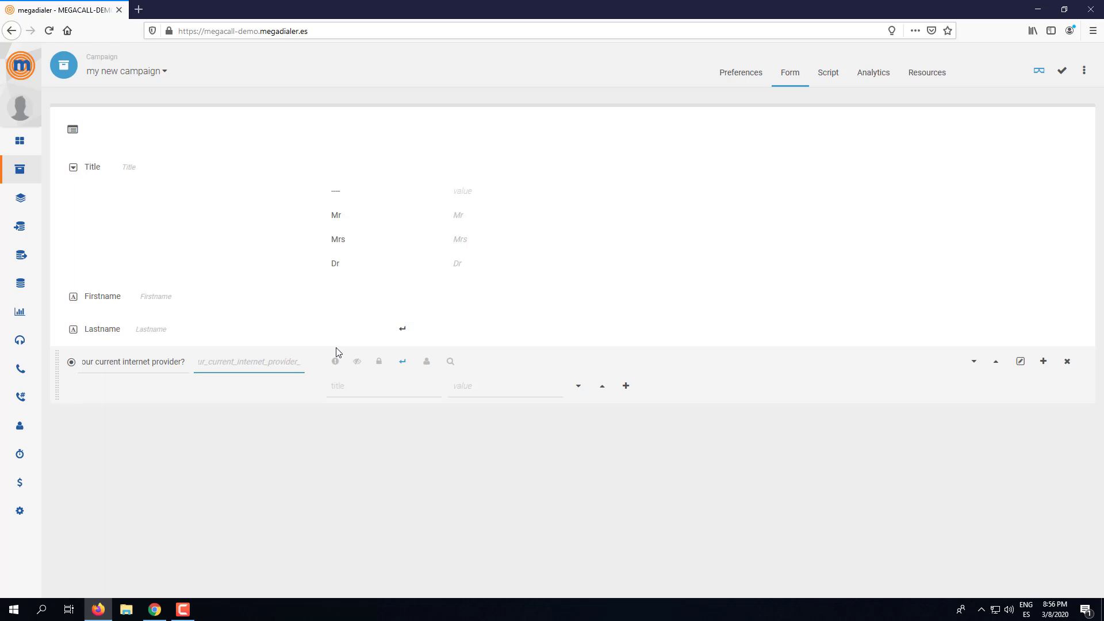
key(Home)
key(End)
key(BackSpace)
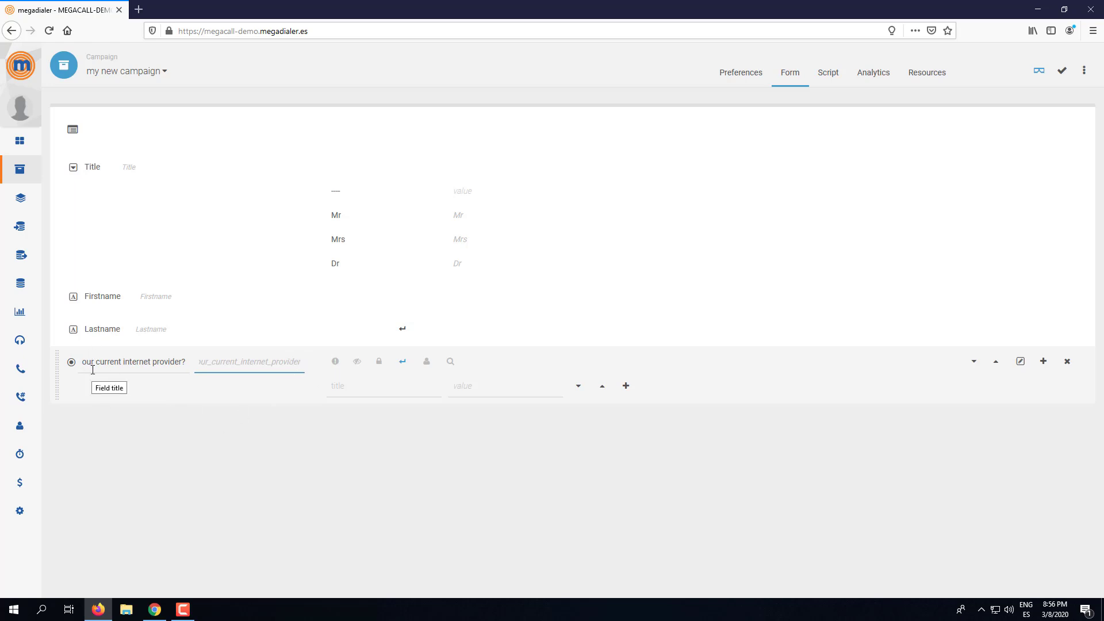
- Enter YES as the first answer option, with a matching value
click(350, 385)
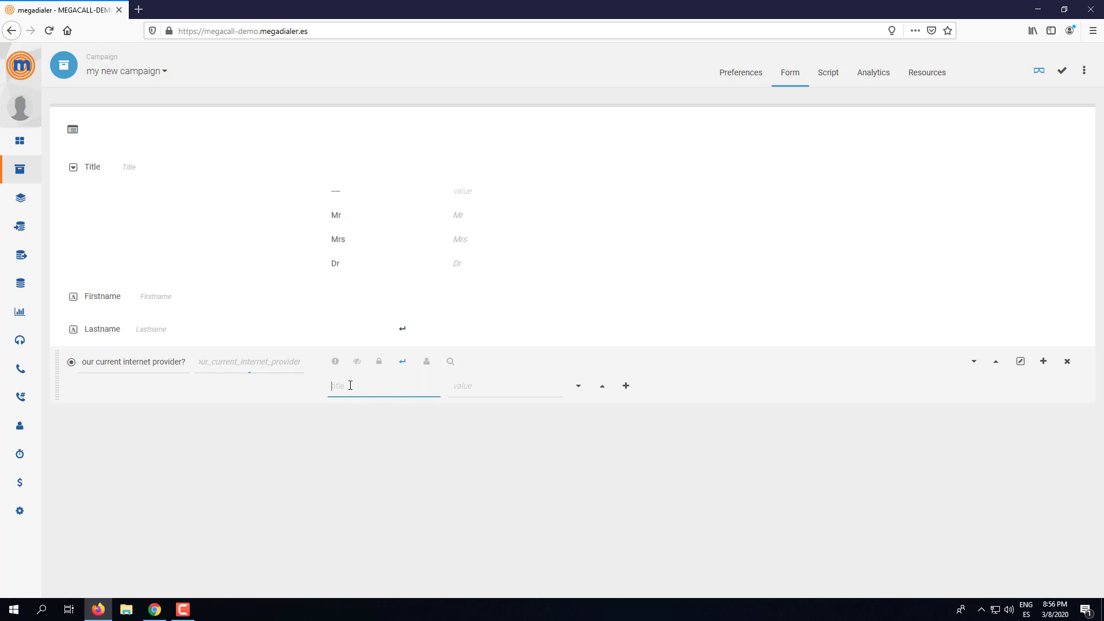
text(YES)
key(Tab)
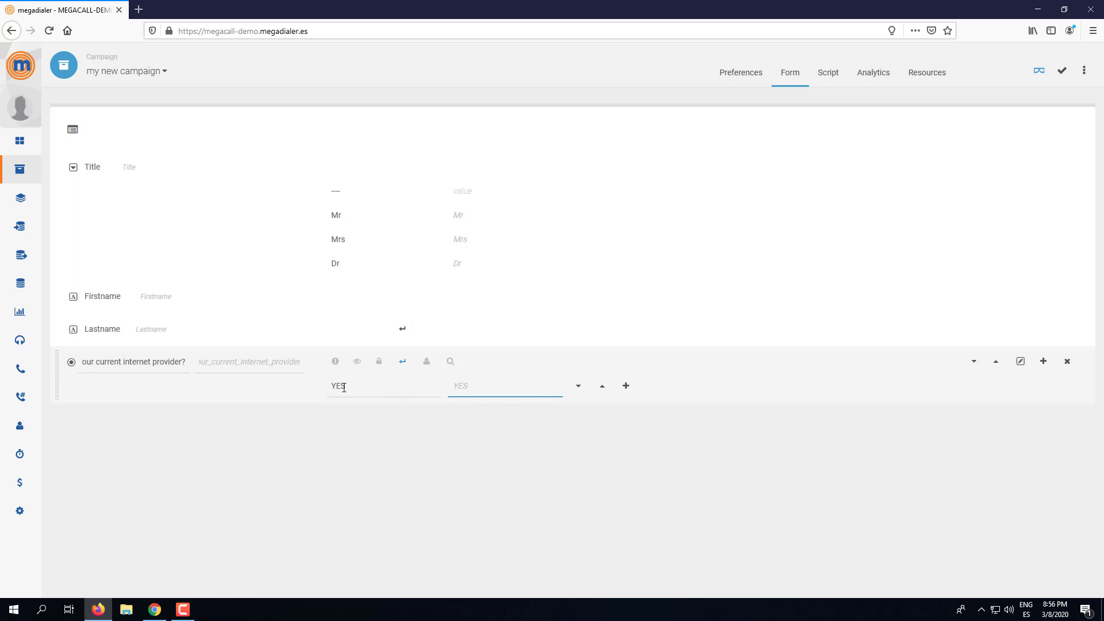
double_click(343, 387)
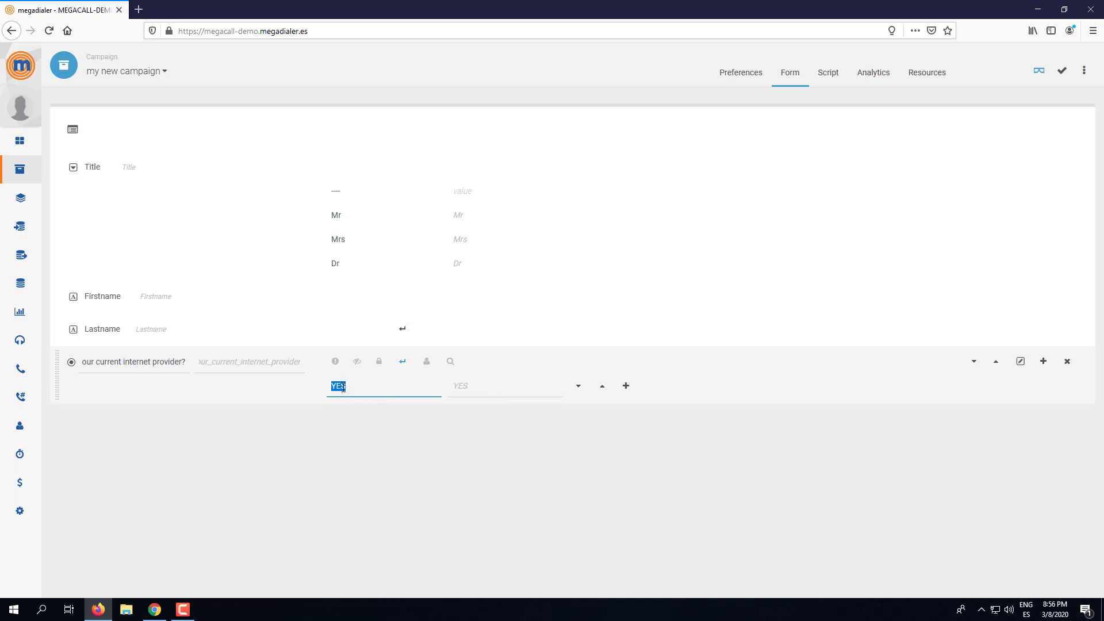
double_click(473, 383)
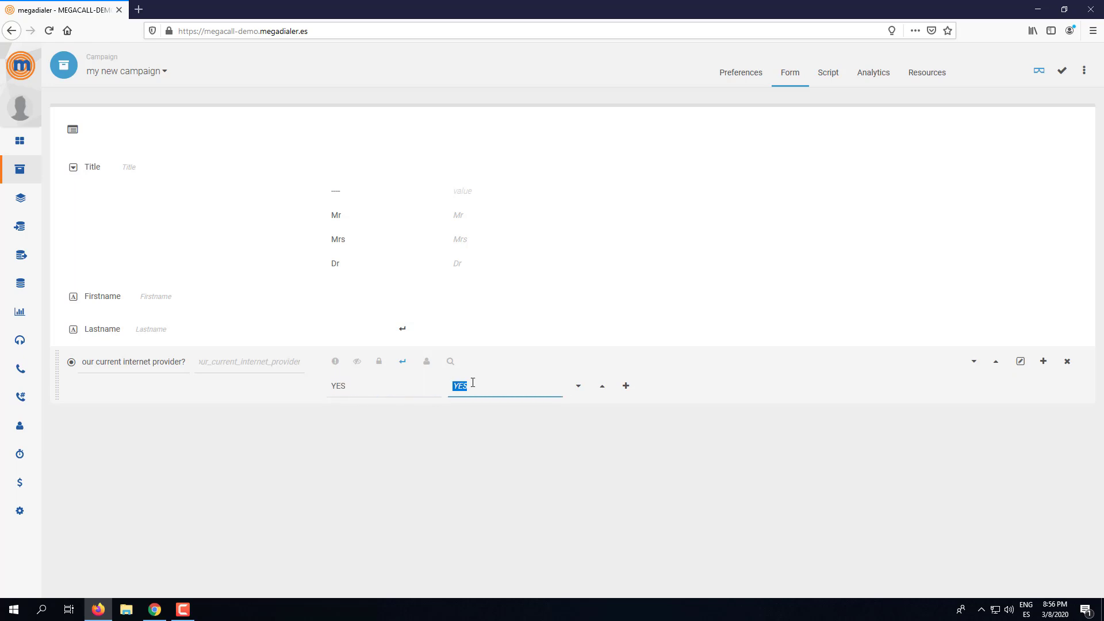
- Add a second answer option NO with its value and save the question
click(627, 389)
click(405, 411)
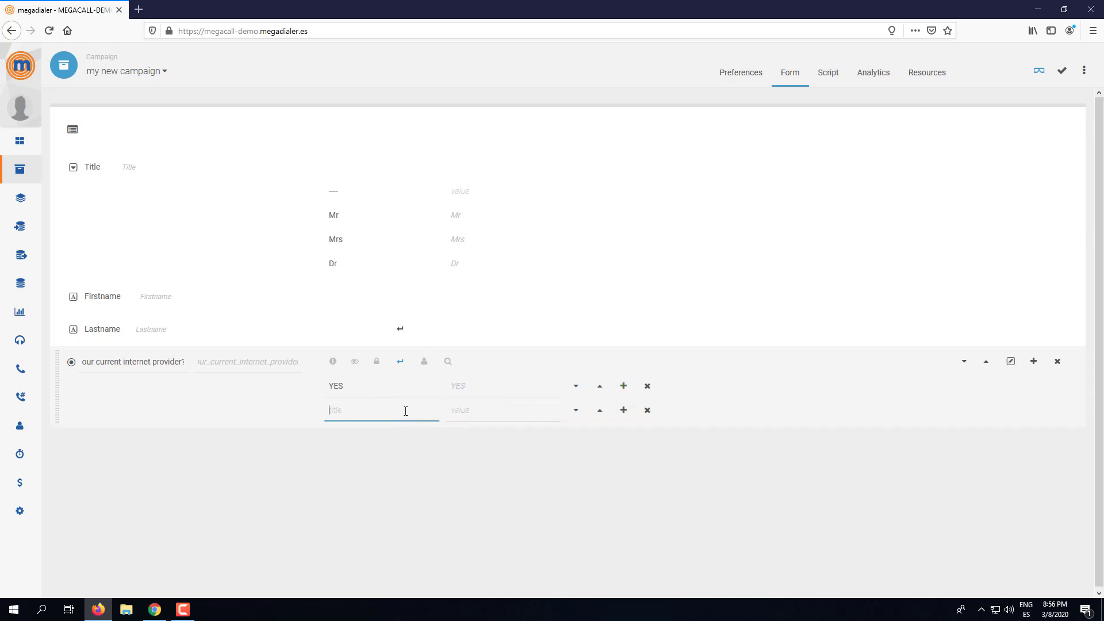
text(NO)
key(Tab)
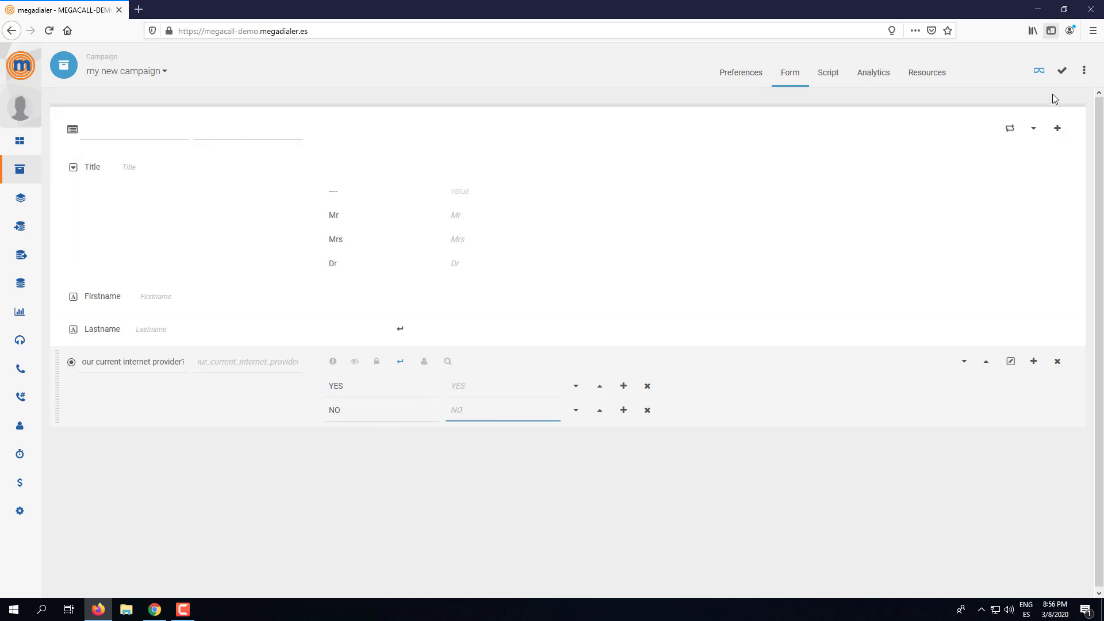
click(1057, 75)
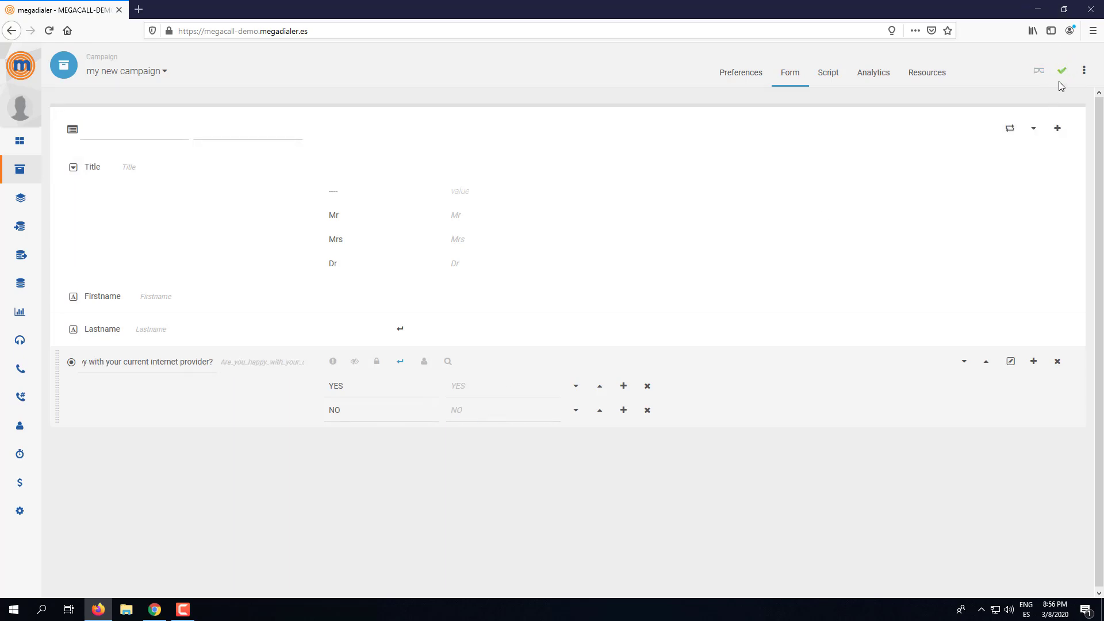
click(1040, 71)
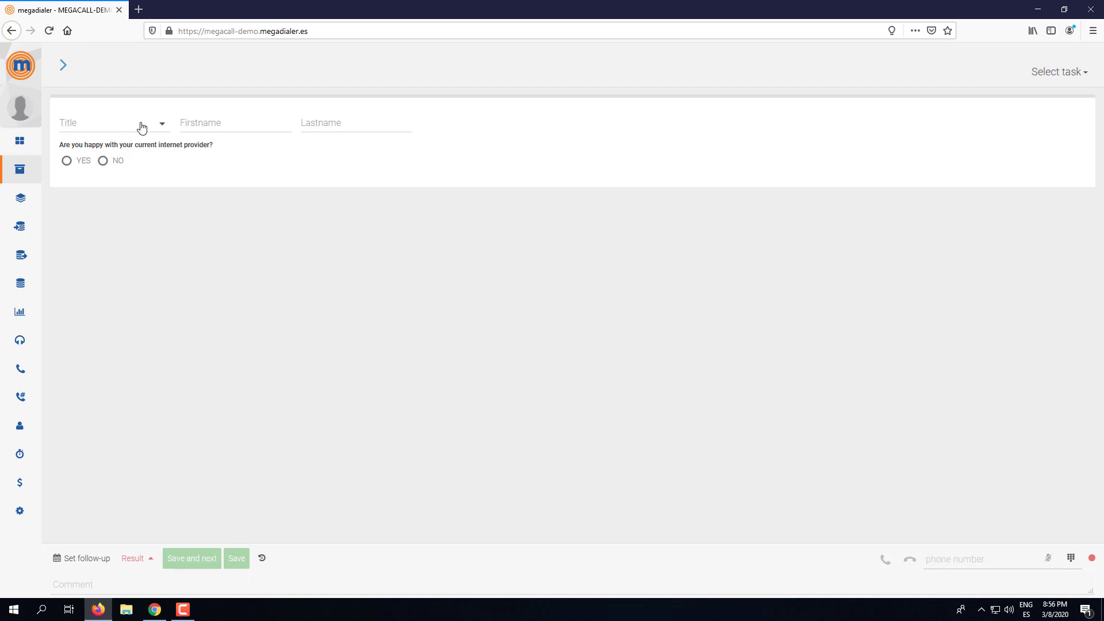
click(119, 129)
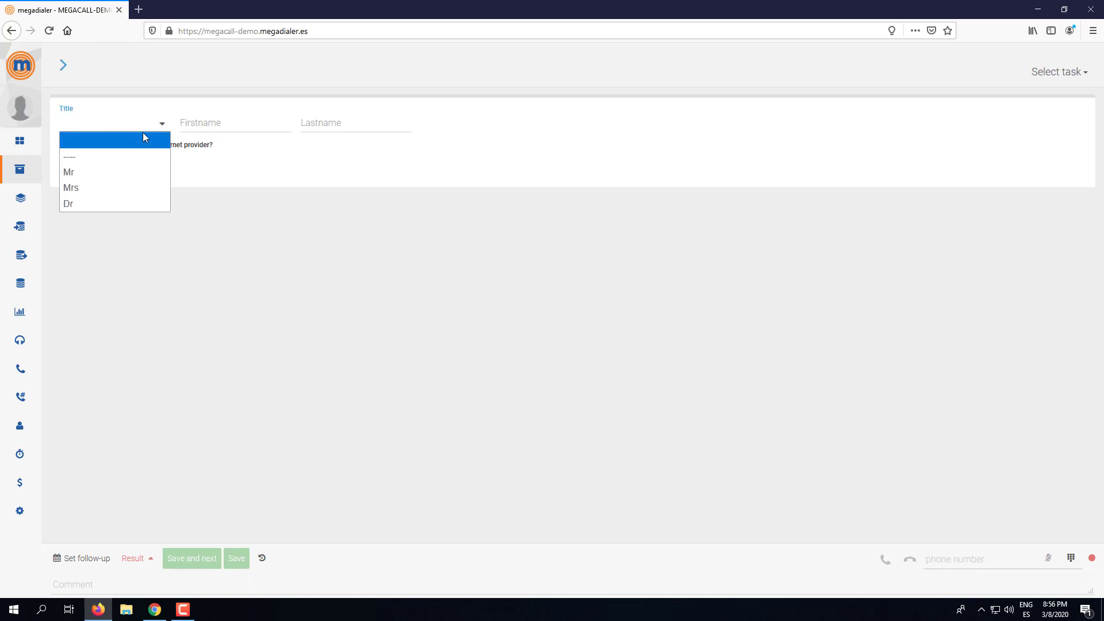
click(443, 178)
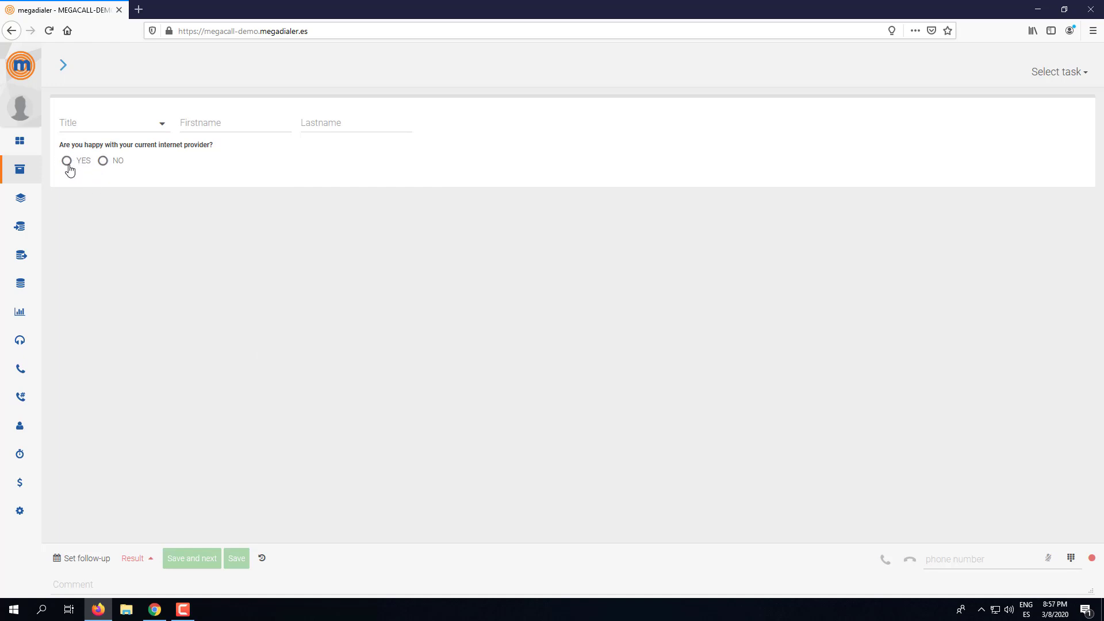
click(67, 166)
click(102, 162)
click(67, 163)
click(101, 163)
drag(69, 166, 103, 167)
click(67, 161)
click(72, 75)
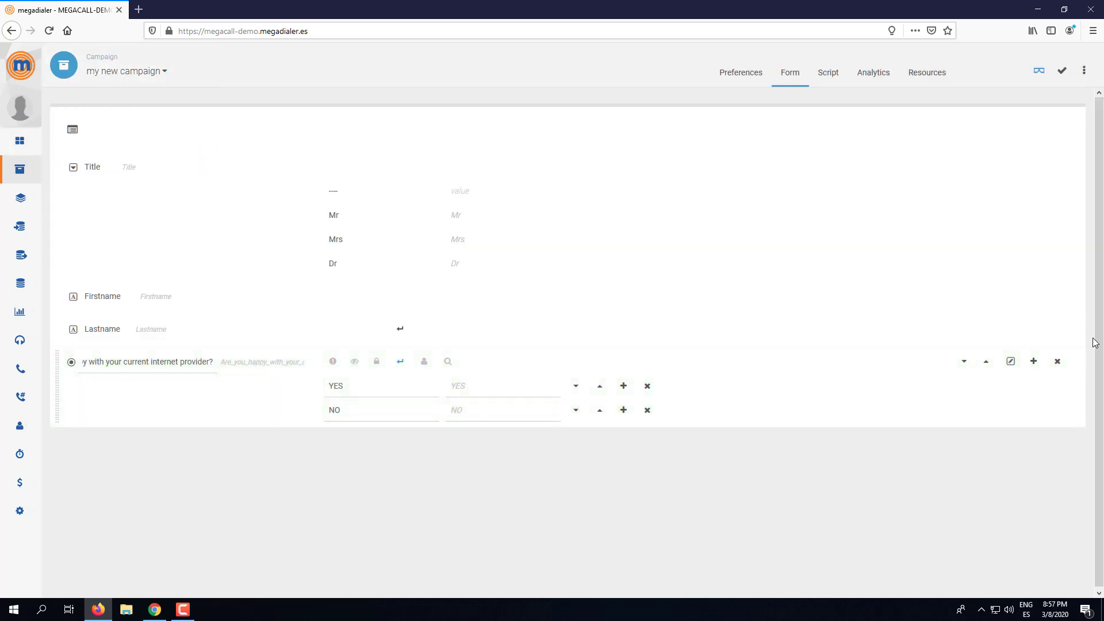
- Open the add-field menu on the internet-provider question row
click(1033, 361)
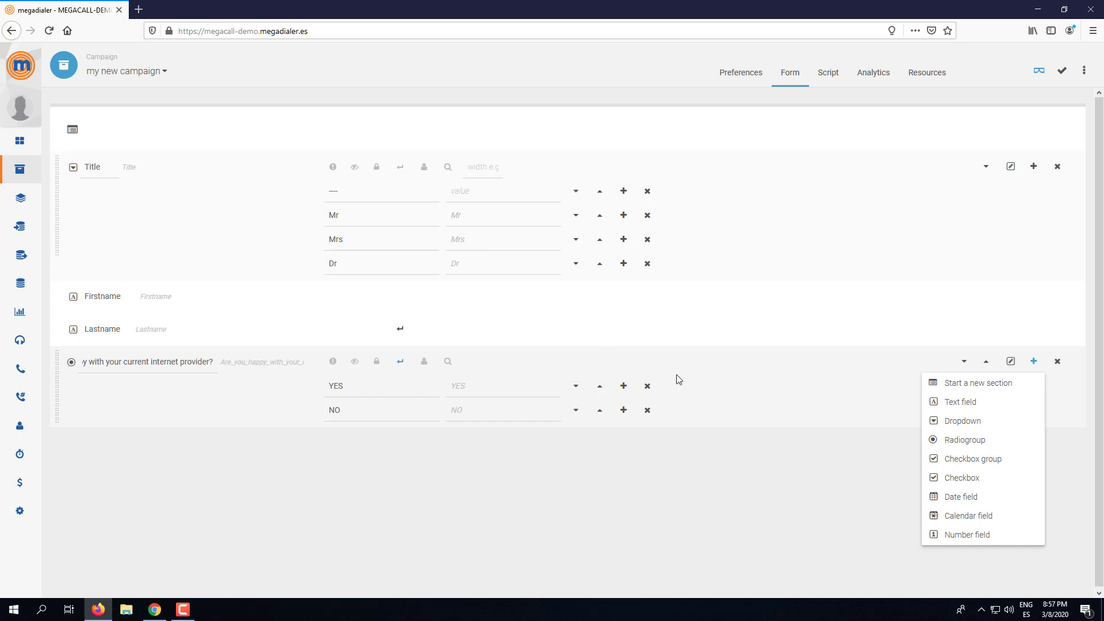
- Add a checkbox group titled 'What household appliances do you have?' and trim its variable name's trailing underscore
click(982, 462)
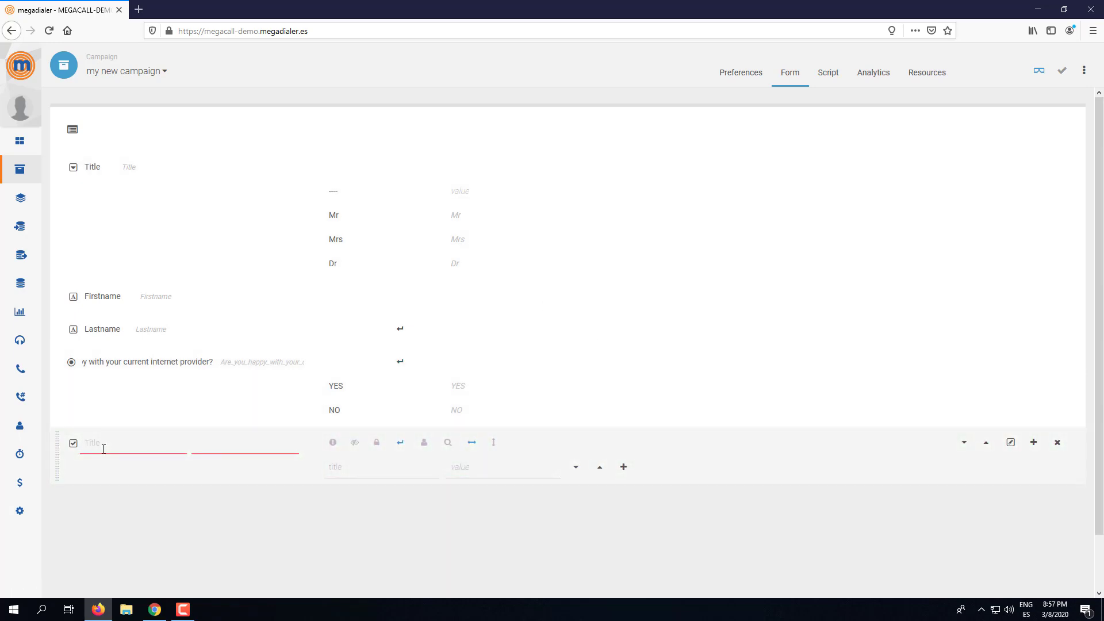
click(492, 476)
text(wHAT)
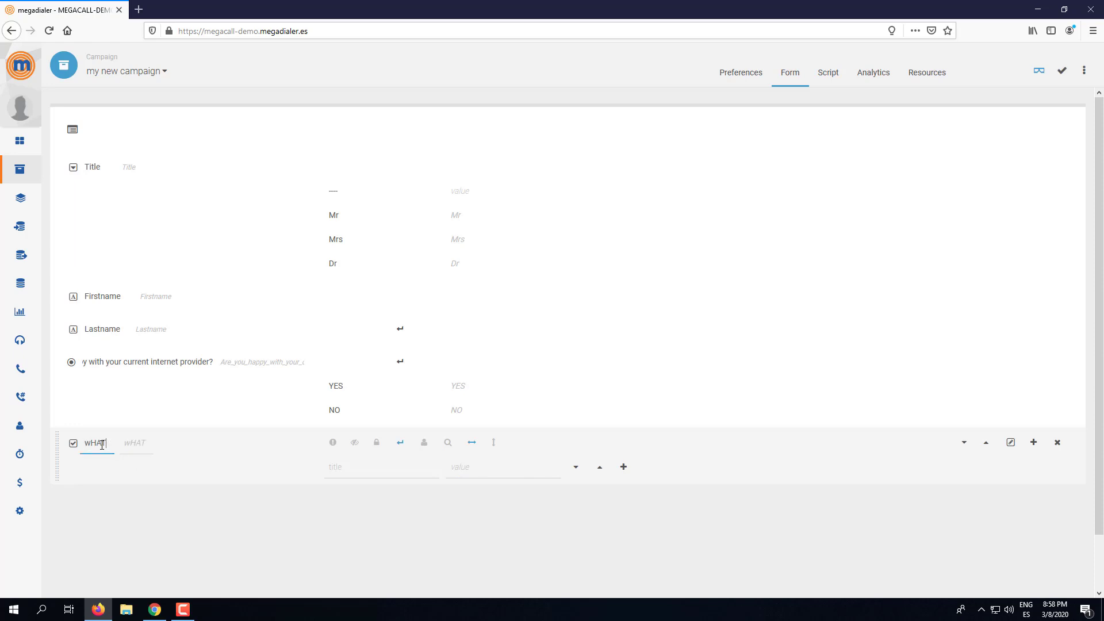
key(BackSpace)
key(BackSpace)
key(BackSpace)
key(BackSpace)
text(What household app)
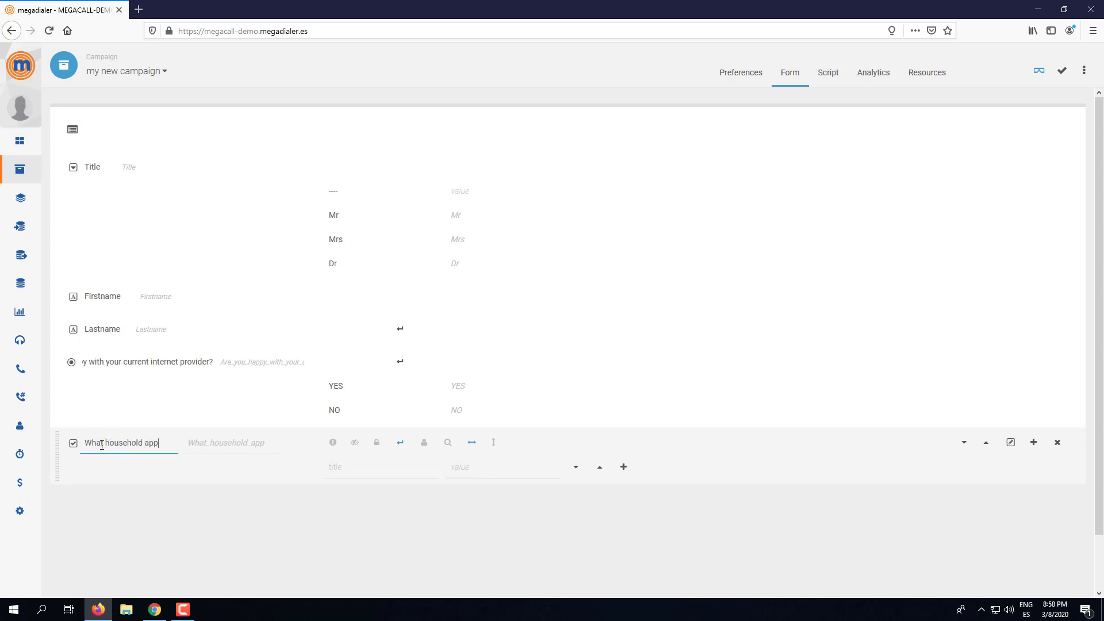
text(lia)
text(nces do y)
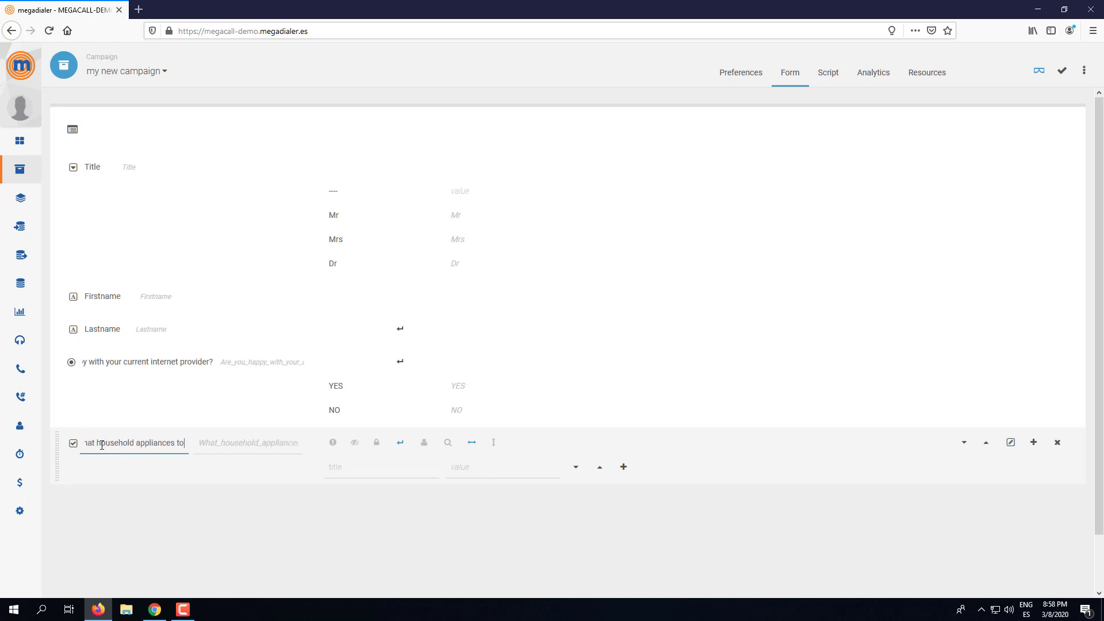
text(ou have?)
key(Tab)
key(BackSpace)
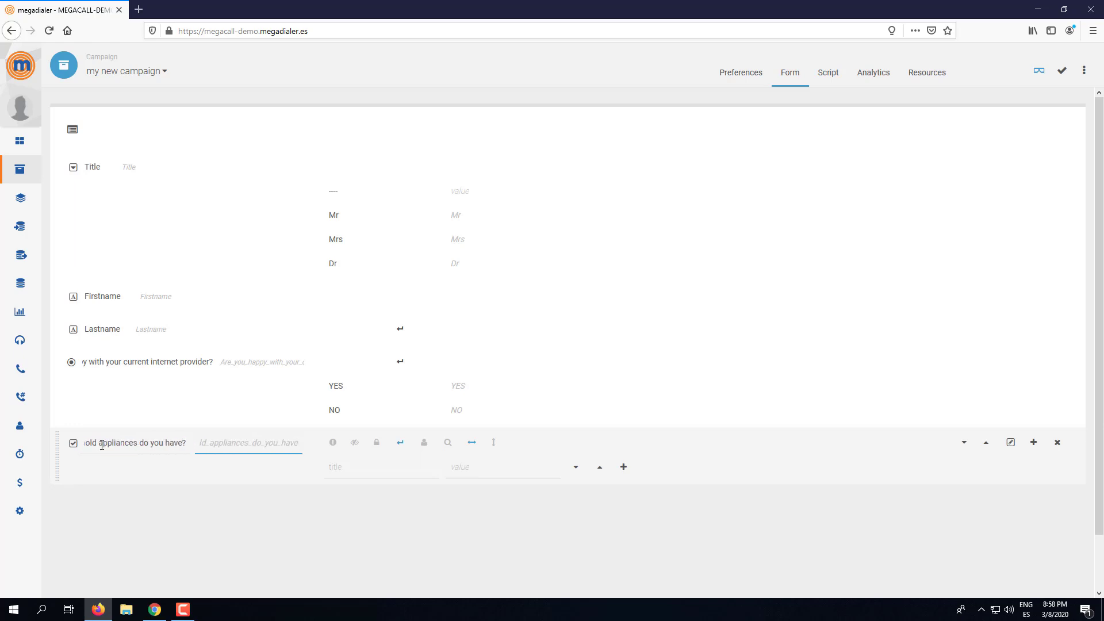
- Add answer rows and fill in the first options, TV and Cooker, with their values
click(624, 468)
click(624, 468)
click(624, 467)
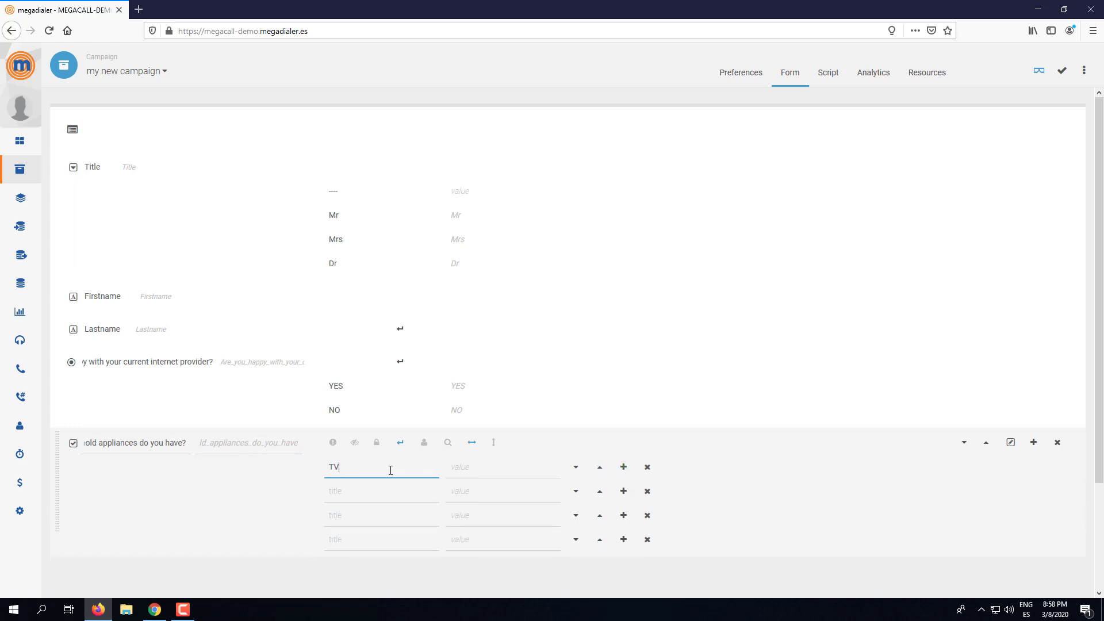
key(Tab)
key(Tab)
click(366, 489)
text(Cooker)
key(Tab)
text(c)
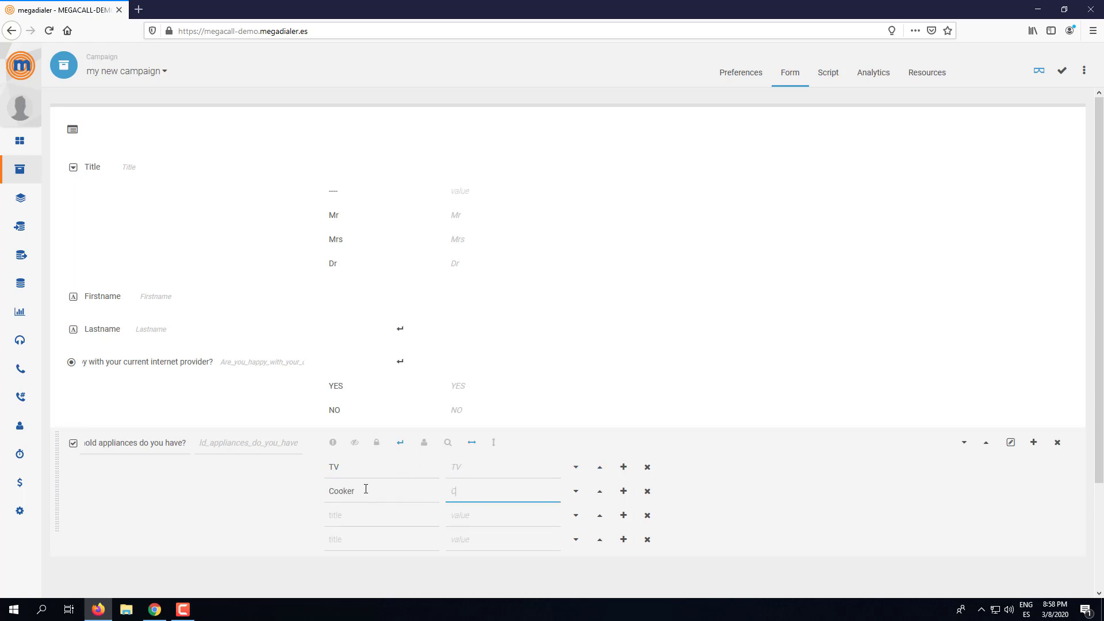
text(ooker)
key(Tab)
- Fill in the Microwave and Dishwasher options with their values and save the form
click(357, 515)
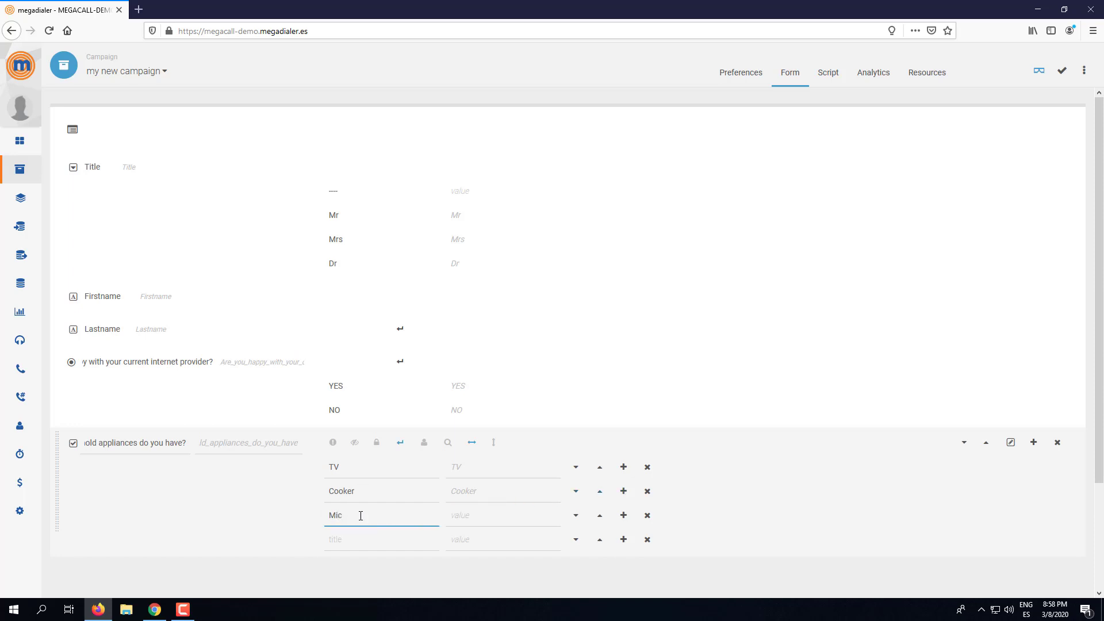
double_click(361, 516)
key(ctrl+c)
click(475, 512)
key(ctrl+v)
click(372, 546)
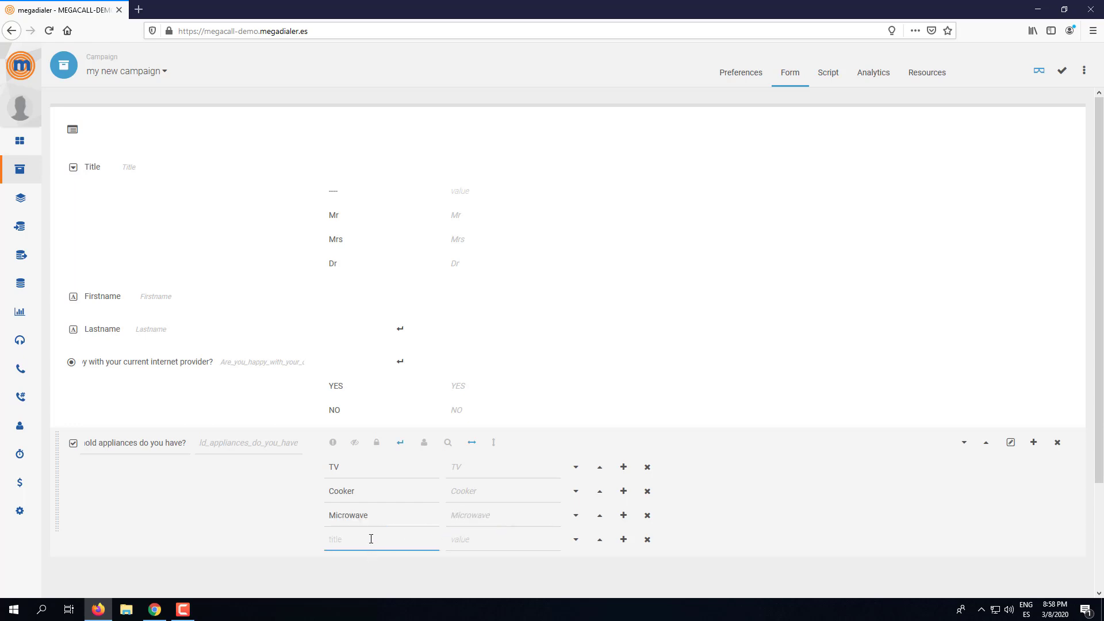
text(Dishwasher)
key(Tab)
text(Dias)
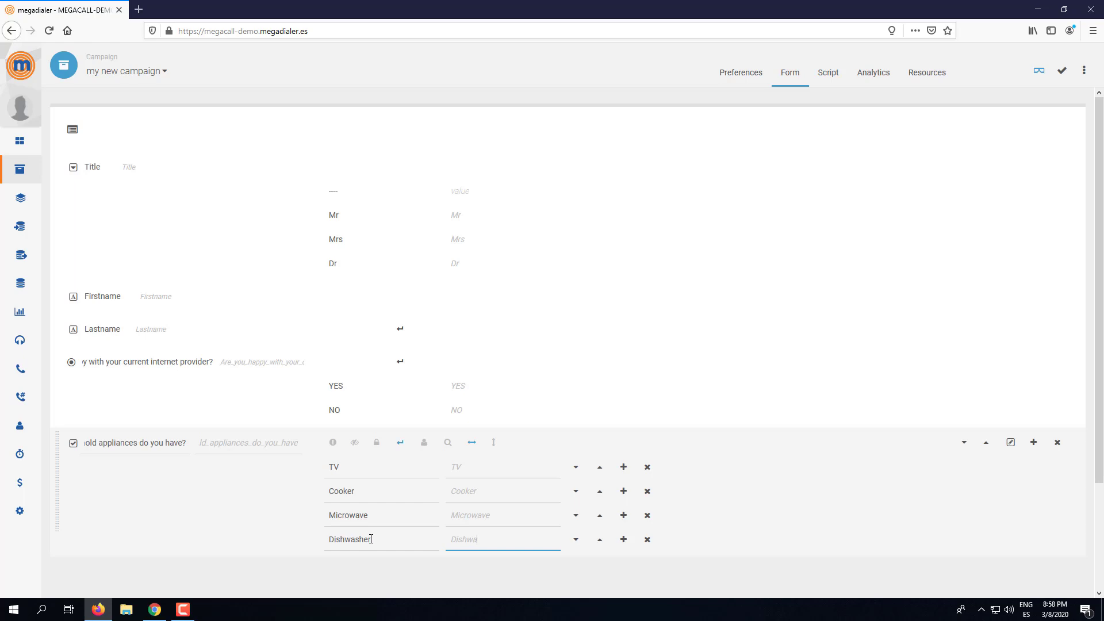
click(1061, 70)
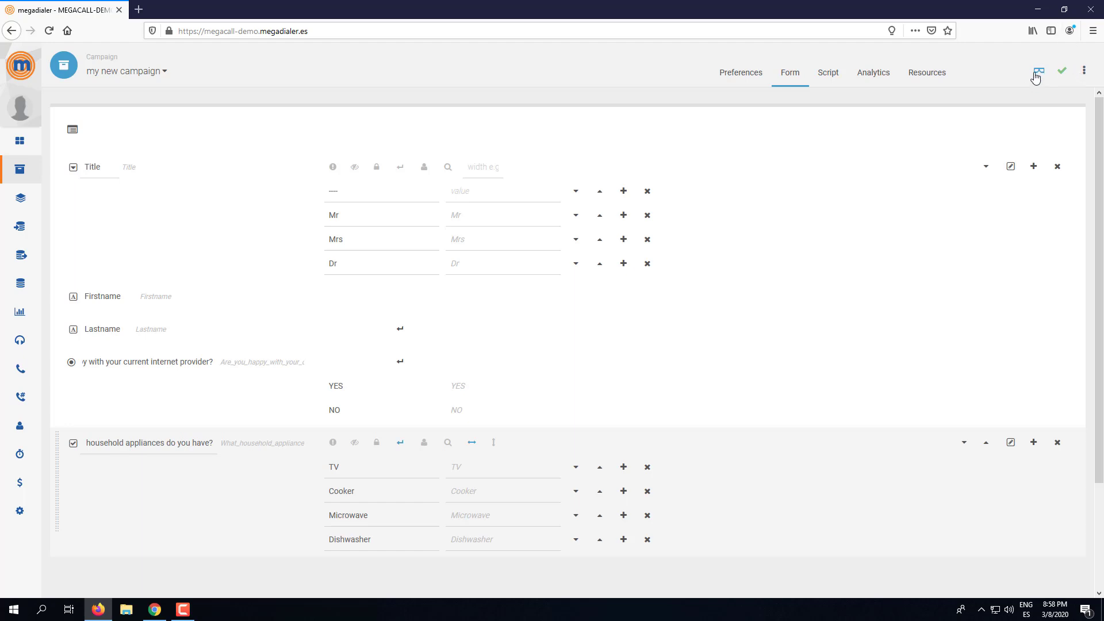
click(1035, 74)
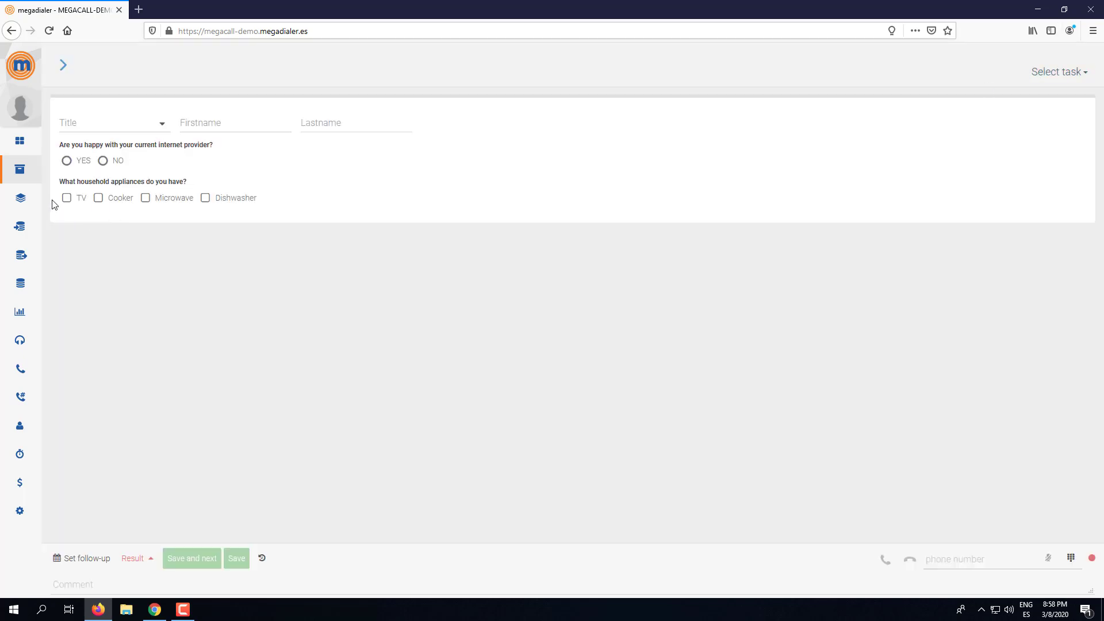
click(66, 197)
click(99, 197)
click(134, 202)
click(179, 201)
click(206, 198)
click(98, 198)
click(67, 198)
click(98, 198)
click(145, 201)
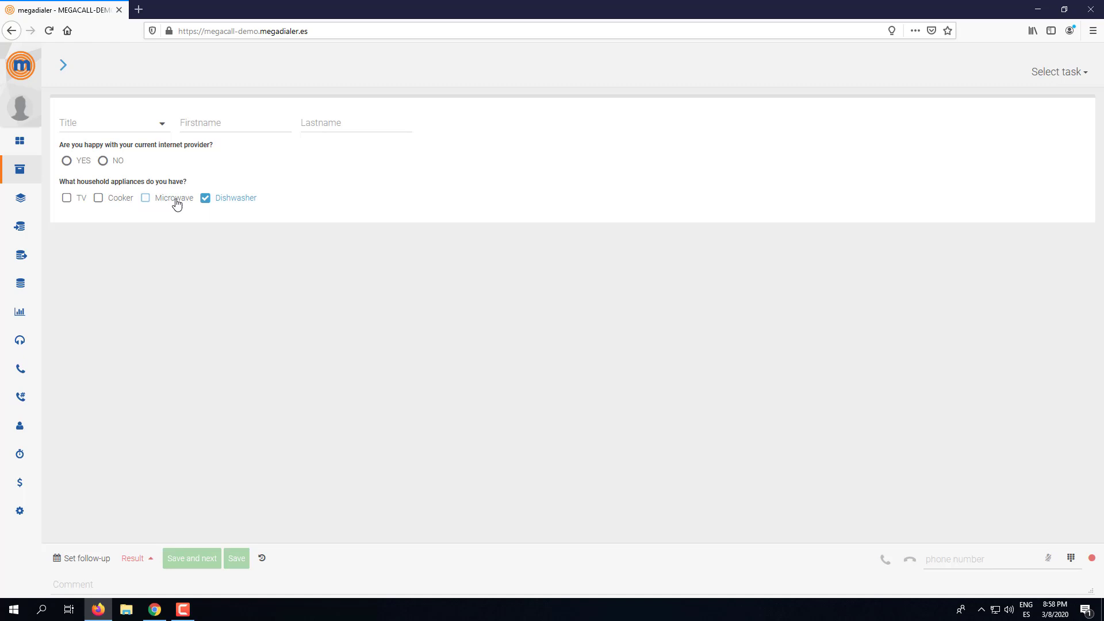
click(209, 202)
click(63, 68)
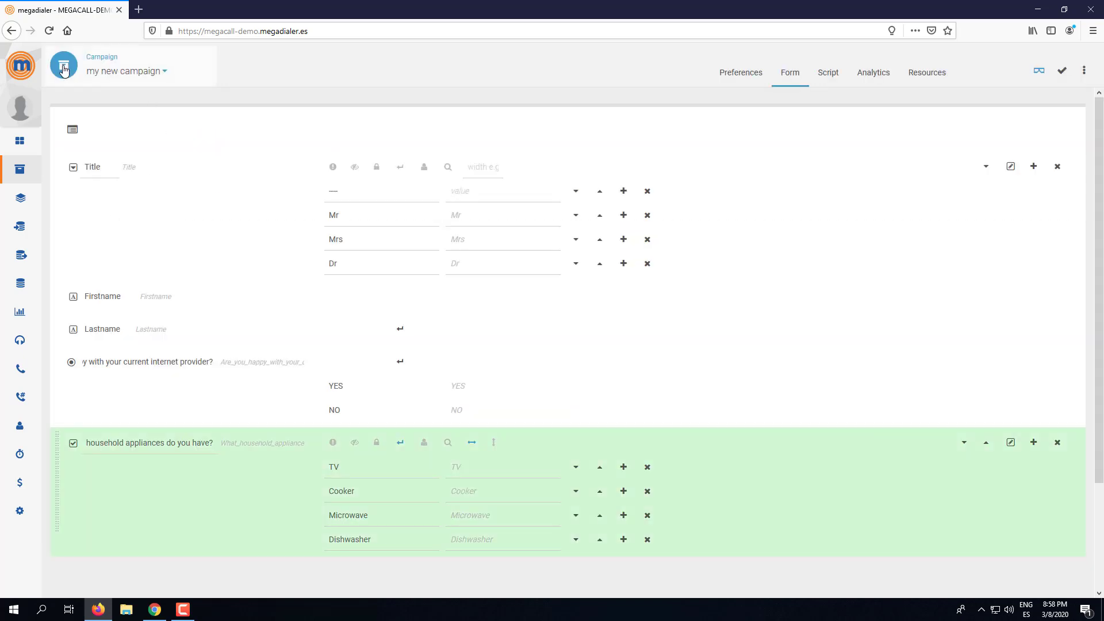
- Insert a date field after the appliances question, title it 'Reservation Date', and save
scroll(995, 391, down, 2)
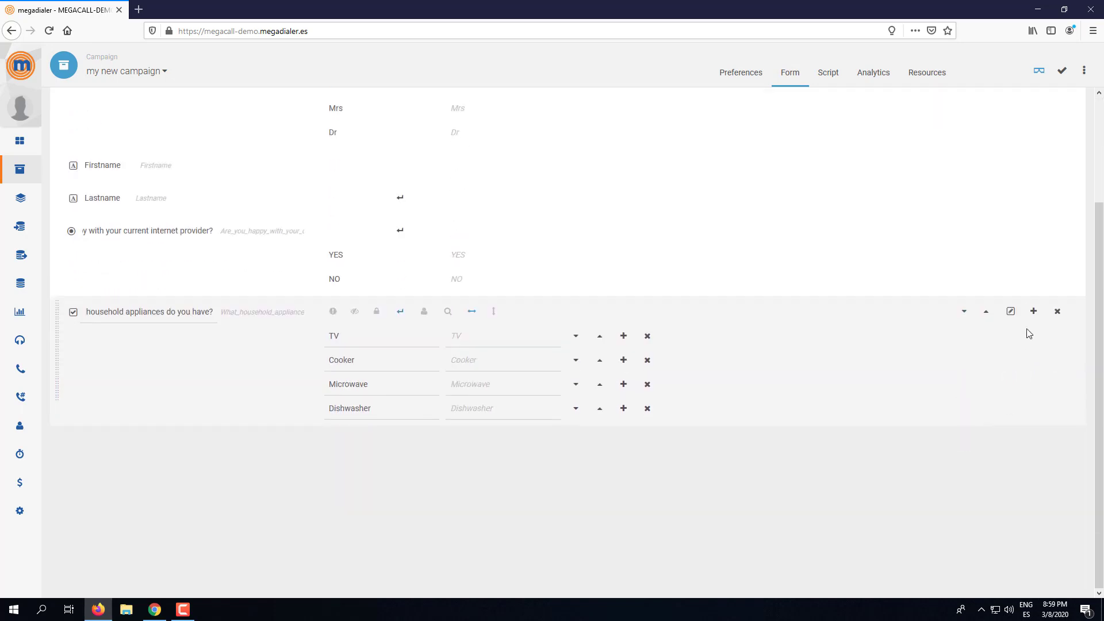
click(1034, 311)
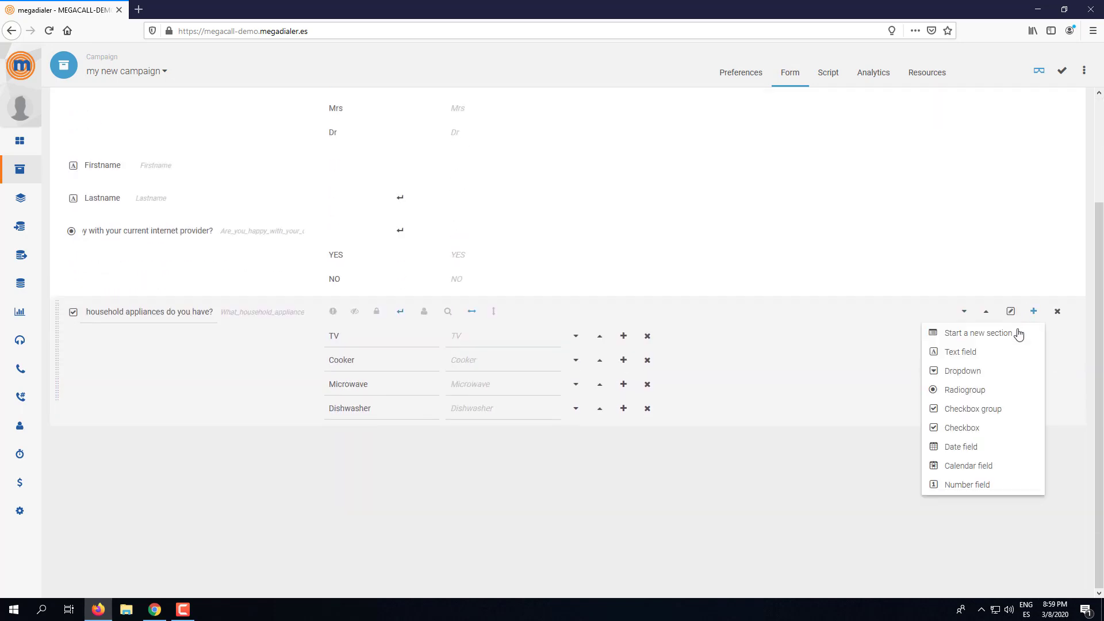
click(960, 450)
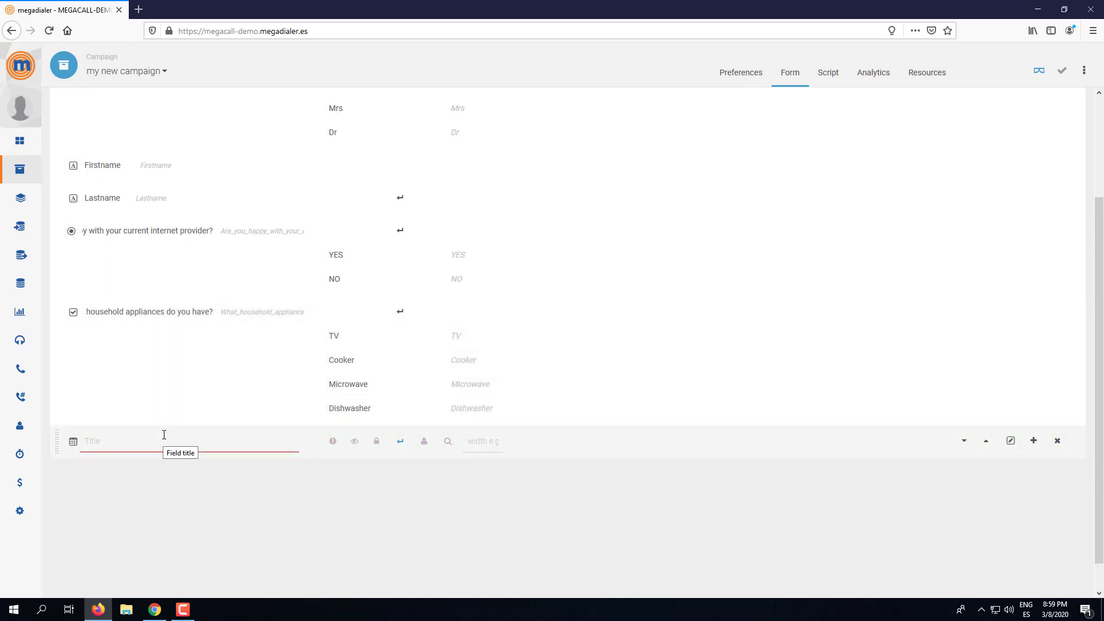
click(164, 438)
text(Date)
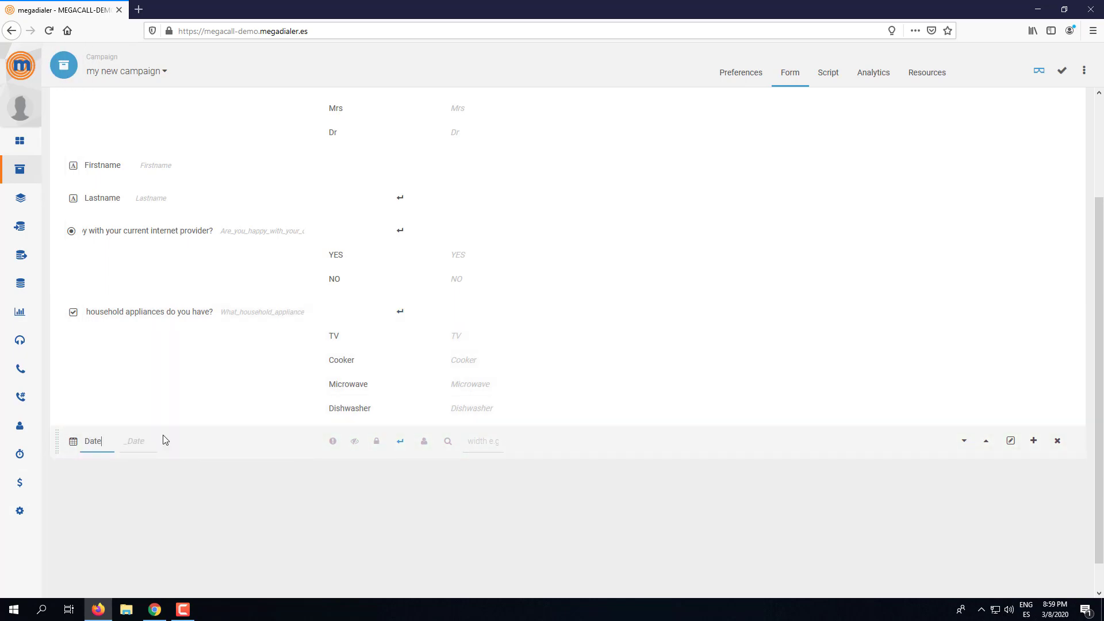
drag(83, 442, 100, 441)
click(129, 443)
double_click(89, 442)
text(Reservation Date)
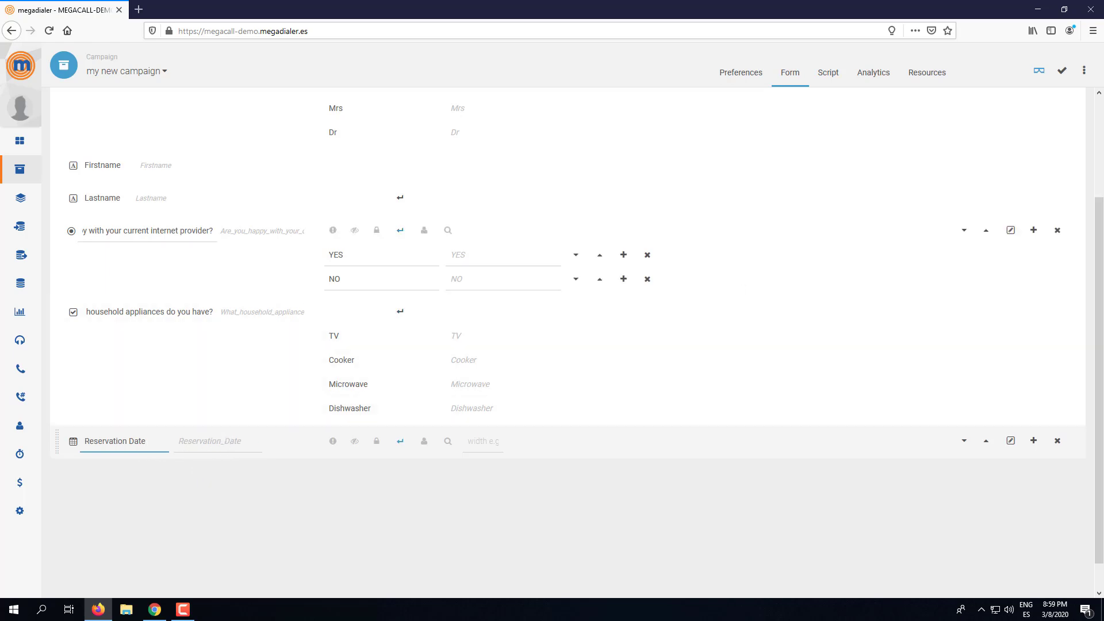
click(1062, 70)
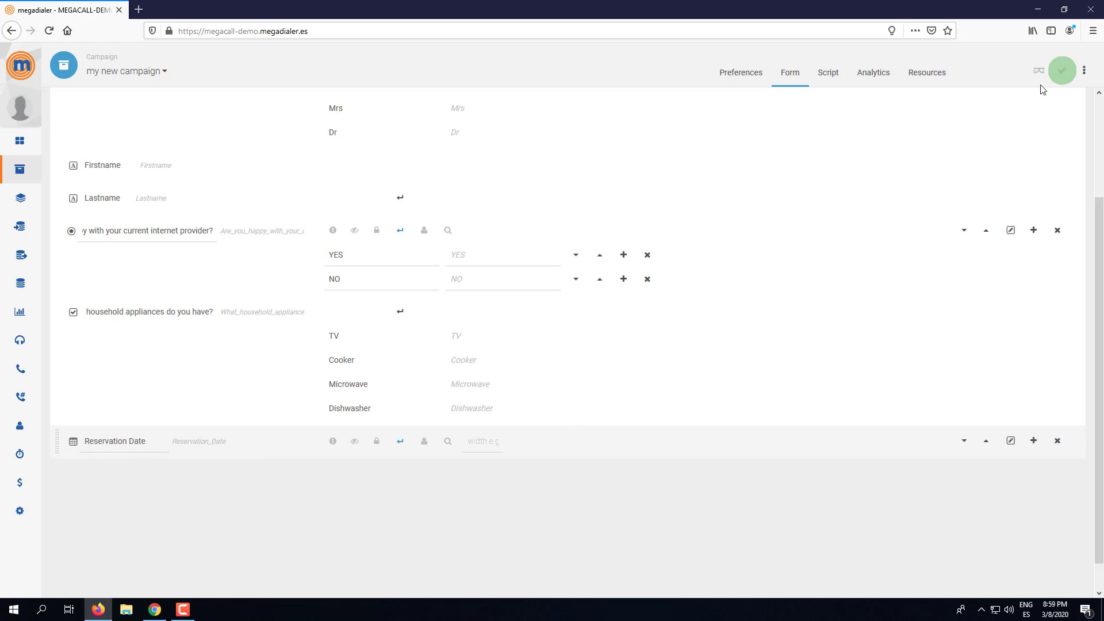
click(1039, 73)
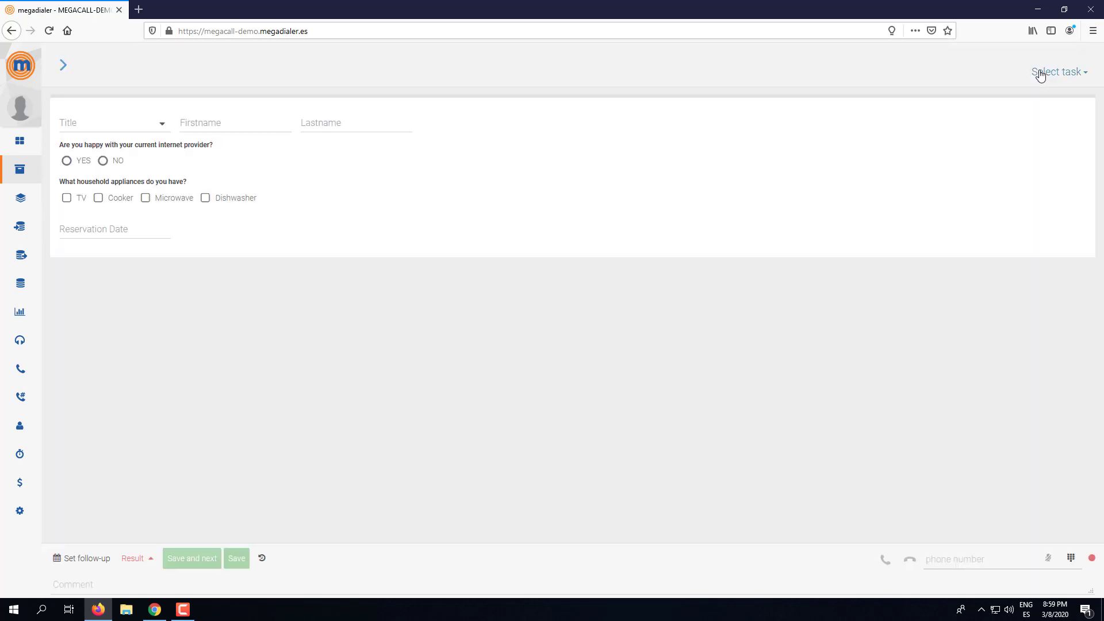
click(87, 228)
text(test)
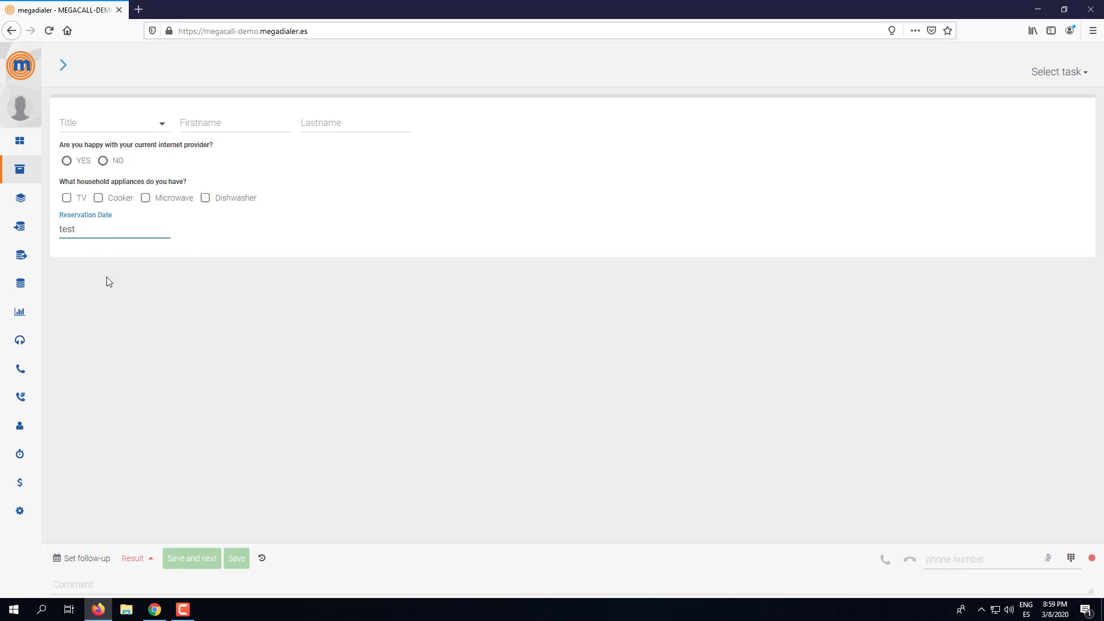
key(ctrl+a)
text(0)
click(215, 352)
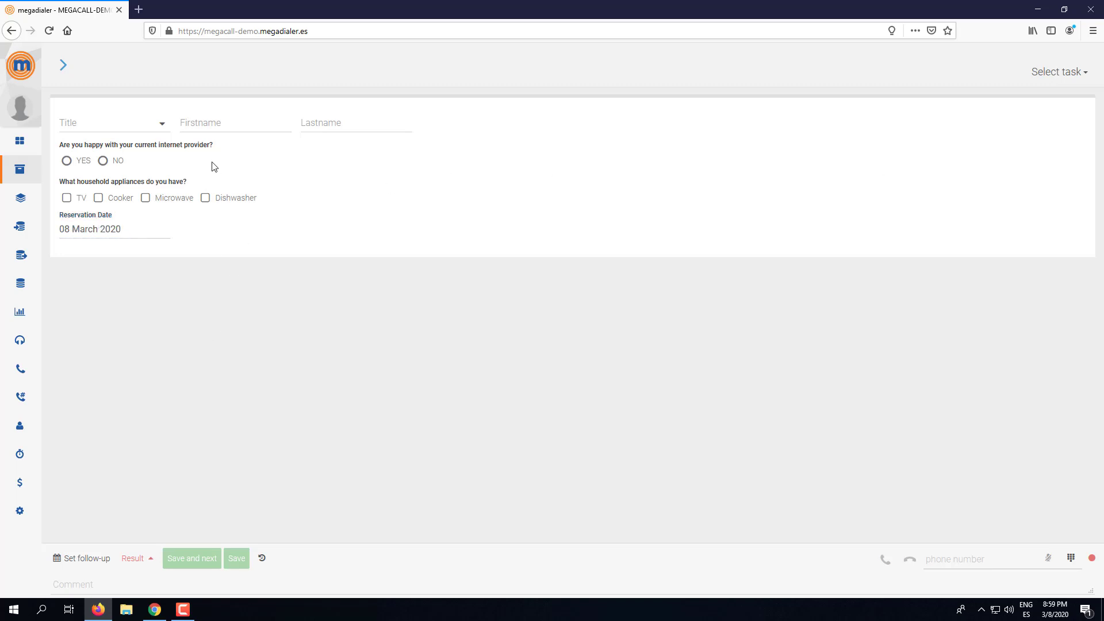
click(66, 67)
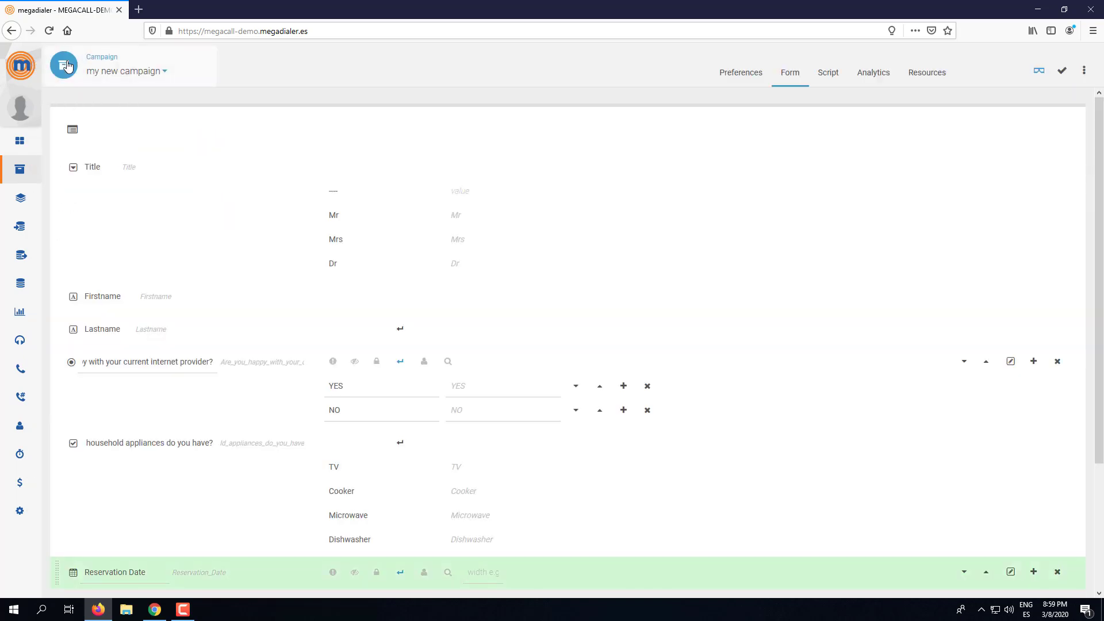
- Add a calendar field titled 'Travel Date' after Reservation Date, save, and open the agent preview
scroll(932, 419, down, 3)
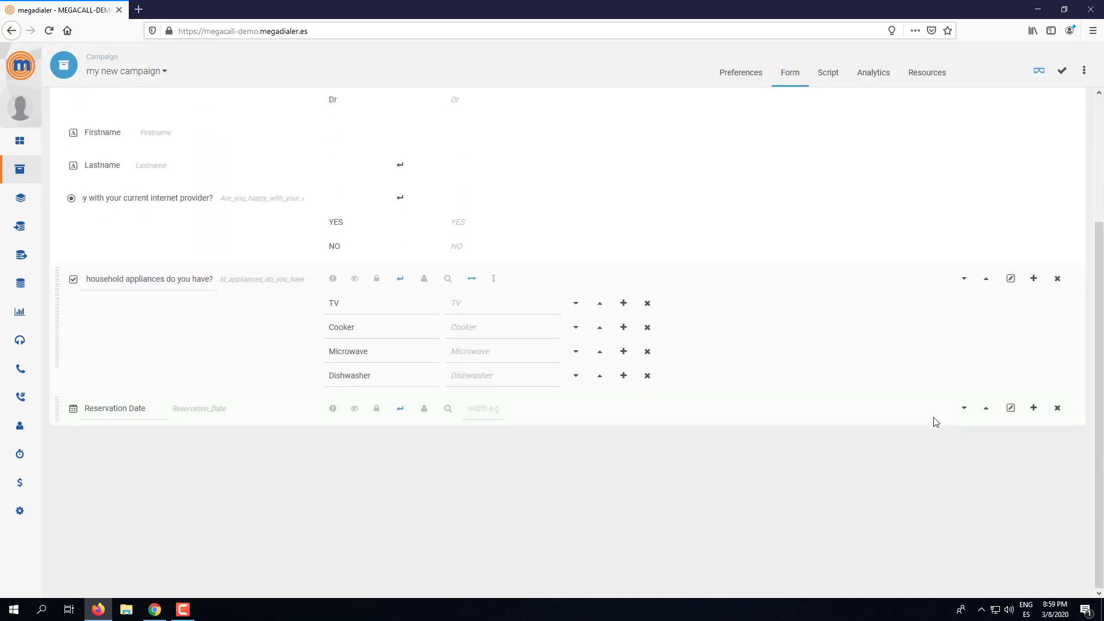
click(1033, 407)
scroll(963, 516, down, 2)
click(962, 506)
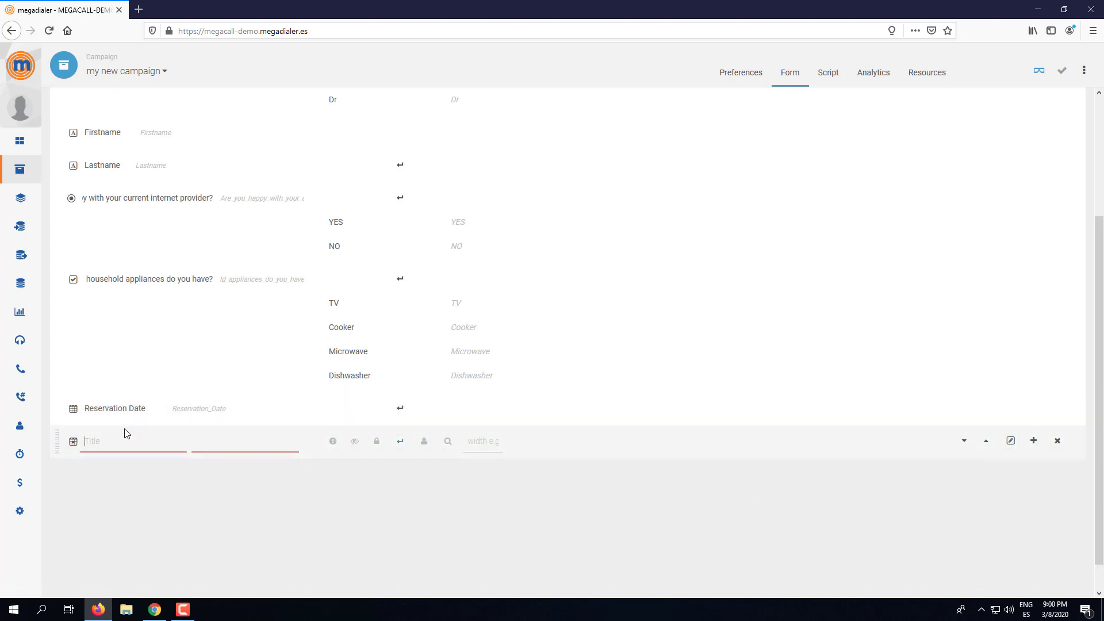
text(Travel Date)
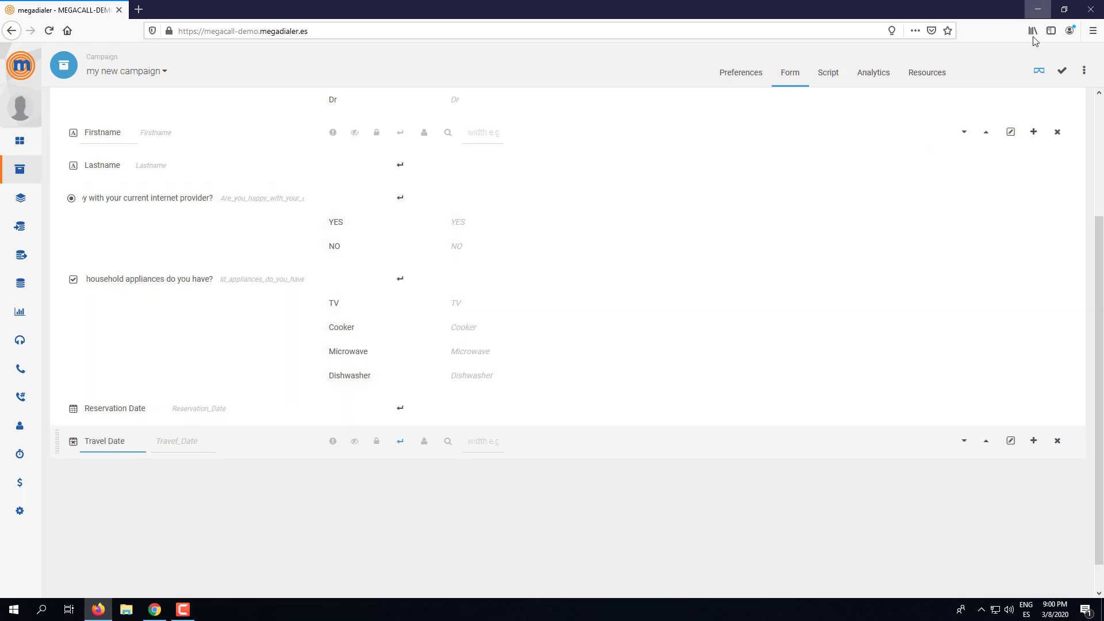
click(1061, 74)
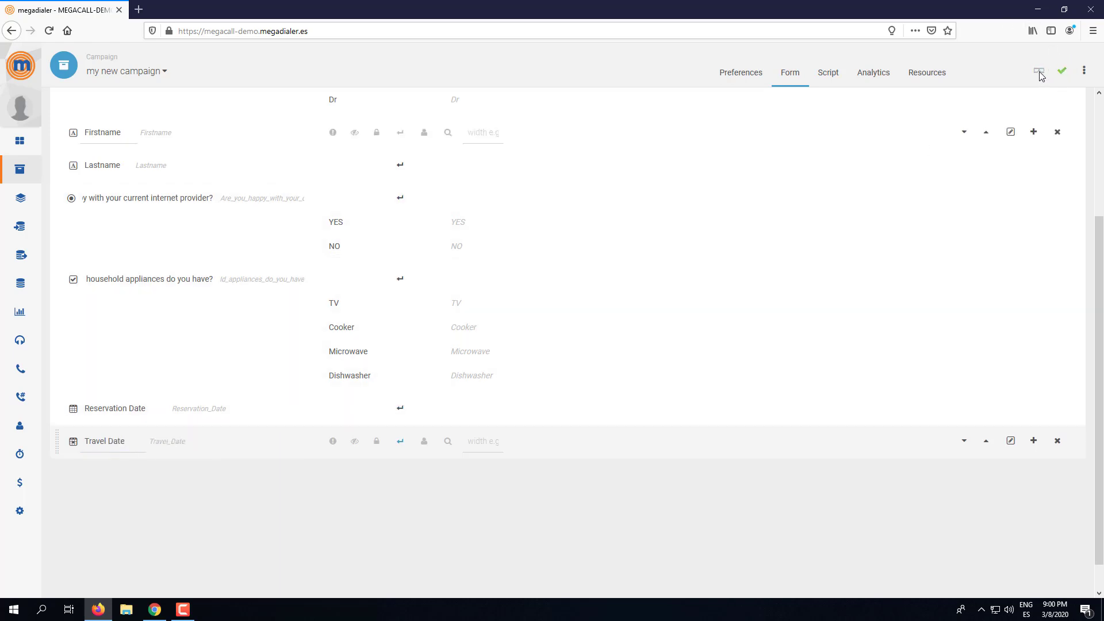
click(1040, 72)
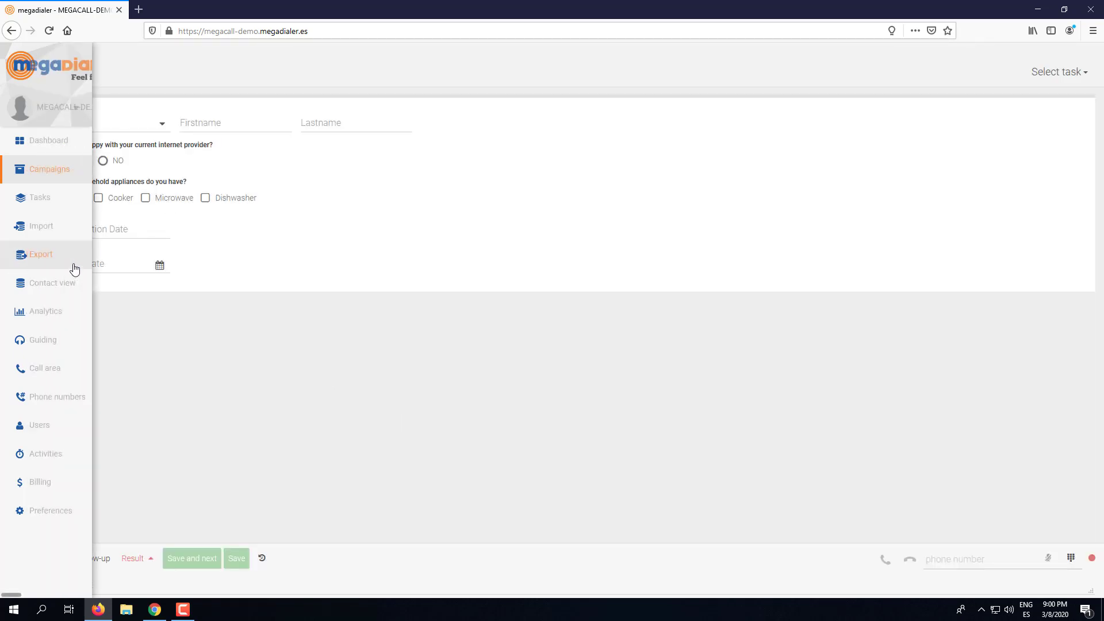
- Set Travel Date to 17 March 2020 in the preview calendar, then return to the form editor
click(160, 266)
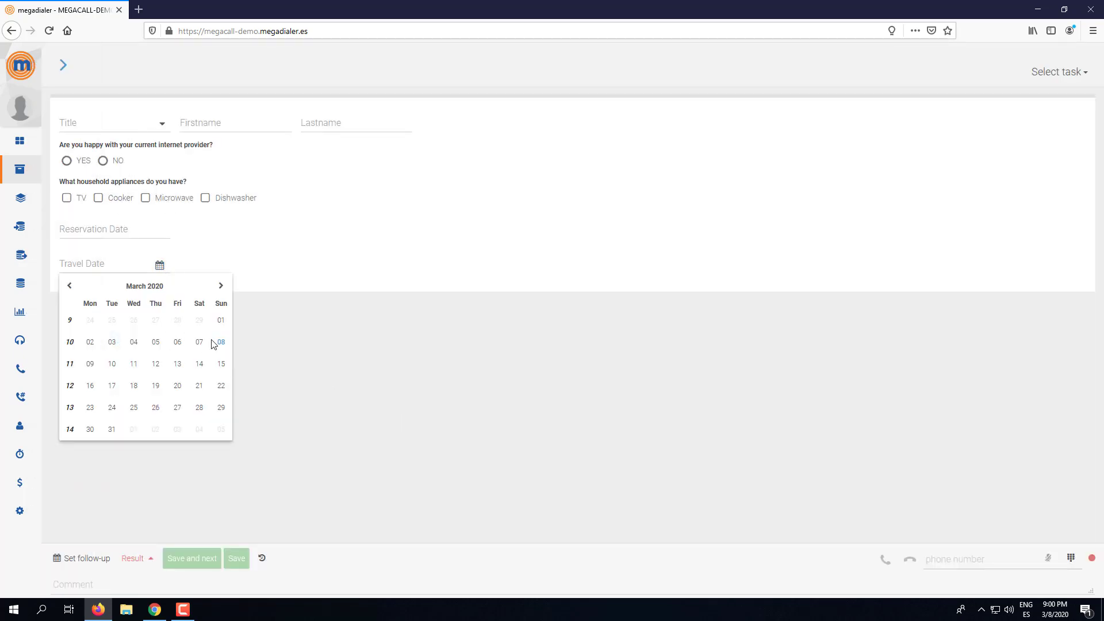
click(199, 364)
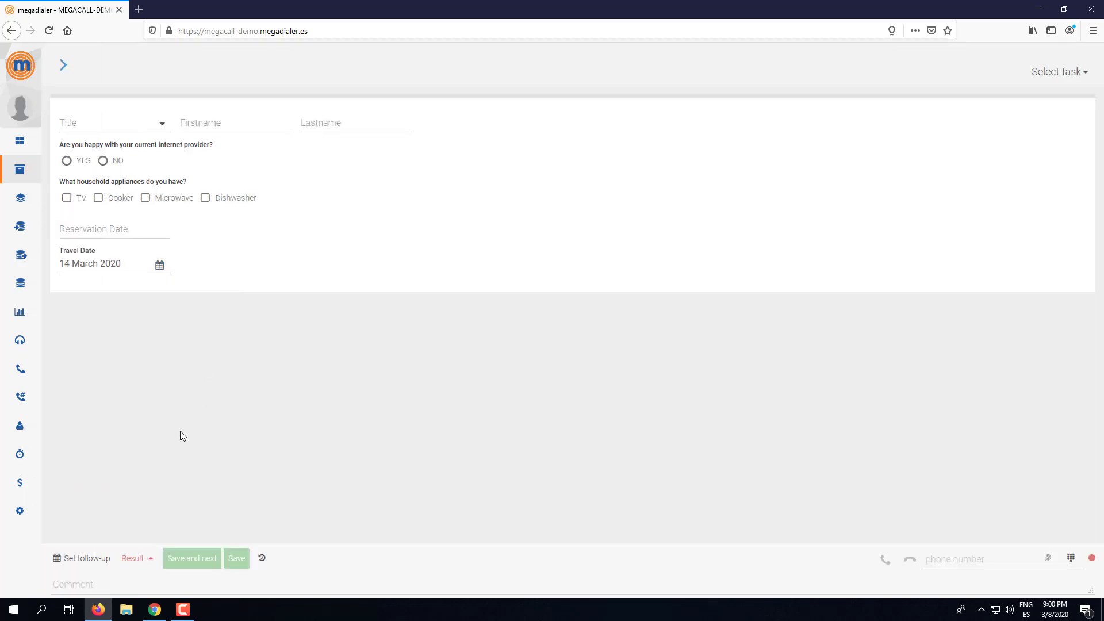
click(160, 265)
click(112, 386)
click(63, 66)
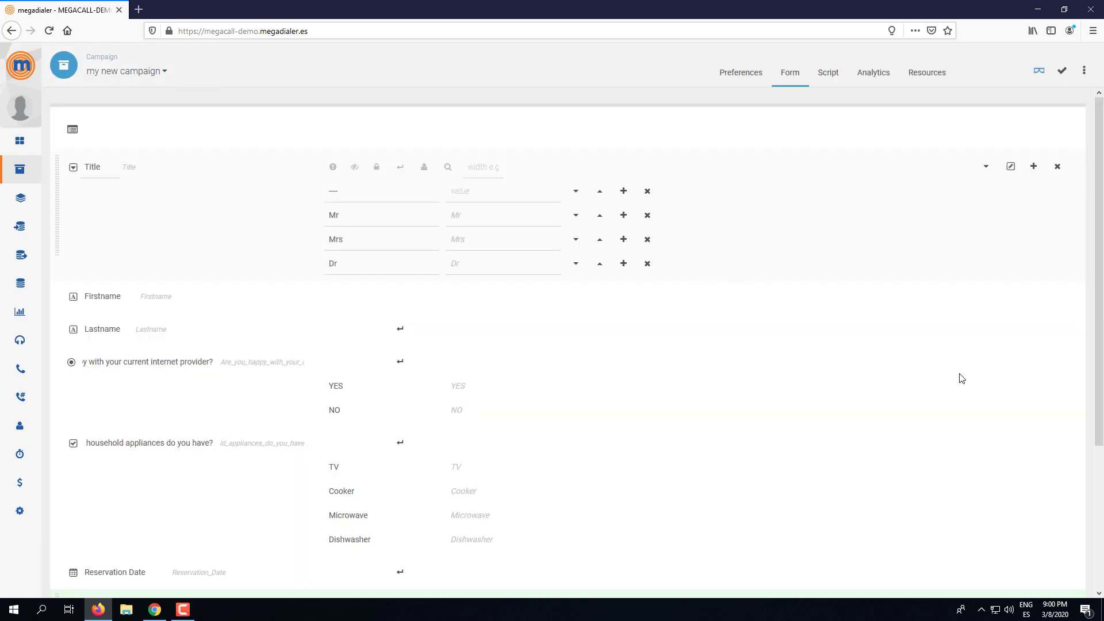
- Insert a number field titled 'Number of Passengers' below Travel Date and save it
scroll(931, 414, down, 3)
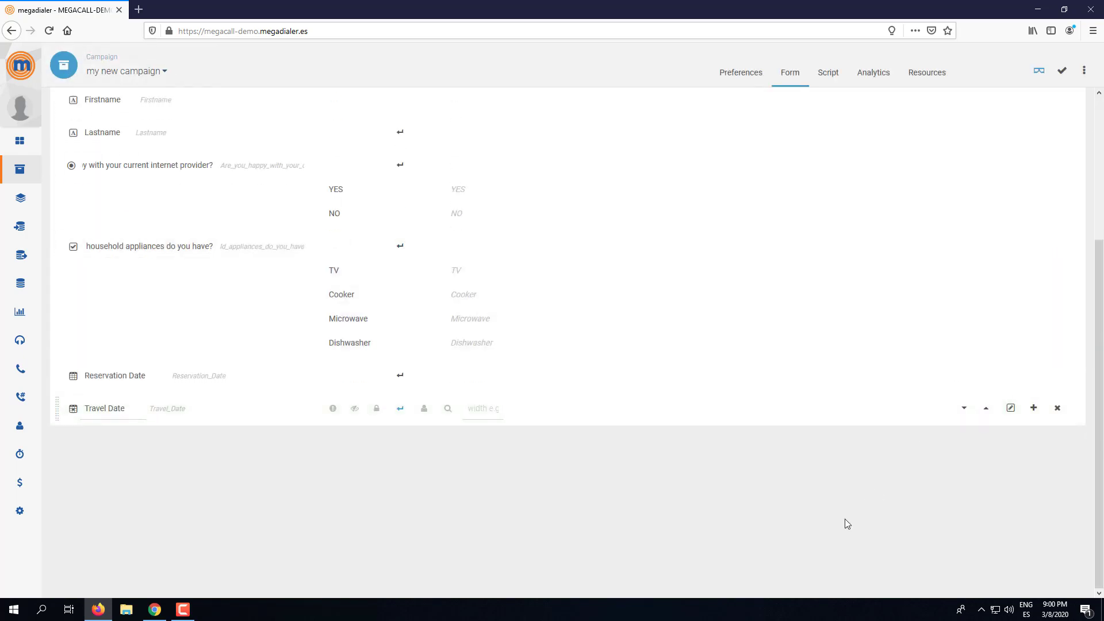
click(1034, 407)
scroll(1002, 506, down, 2)
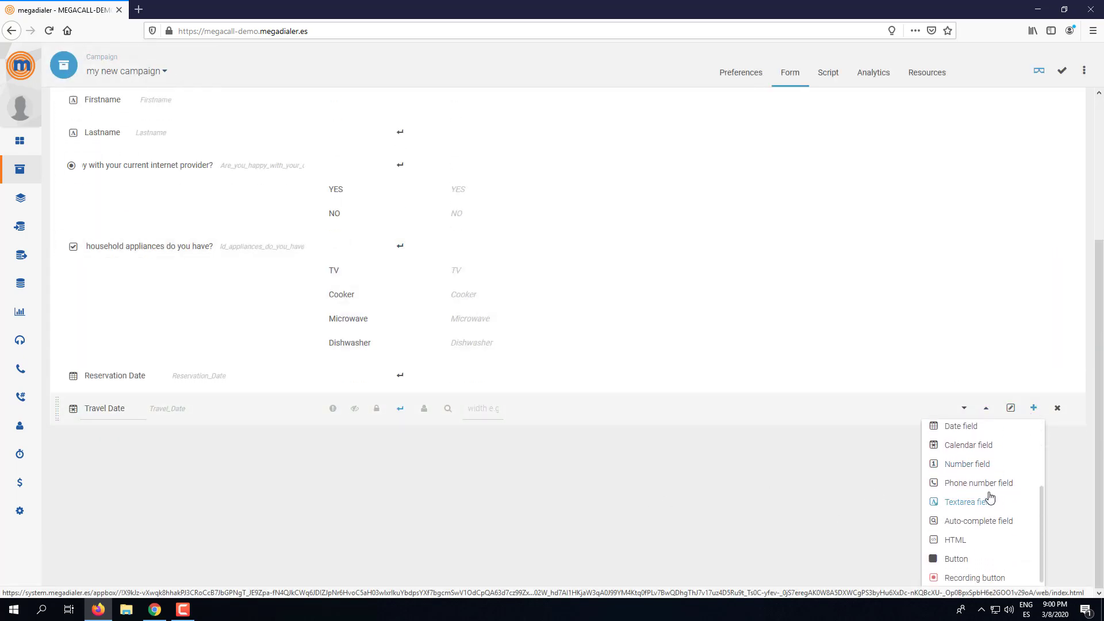
click(962, 473)
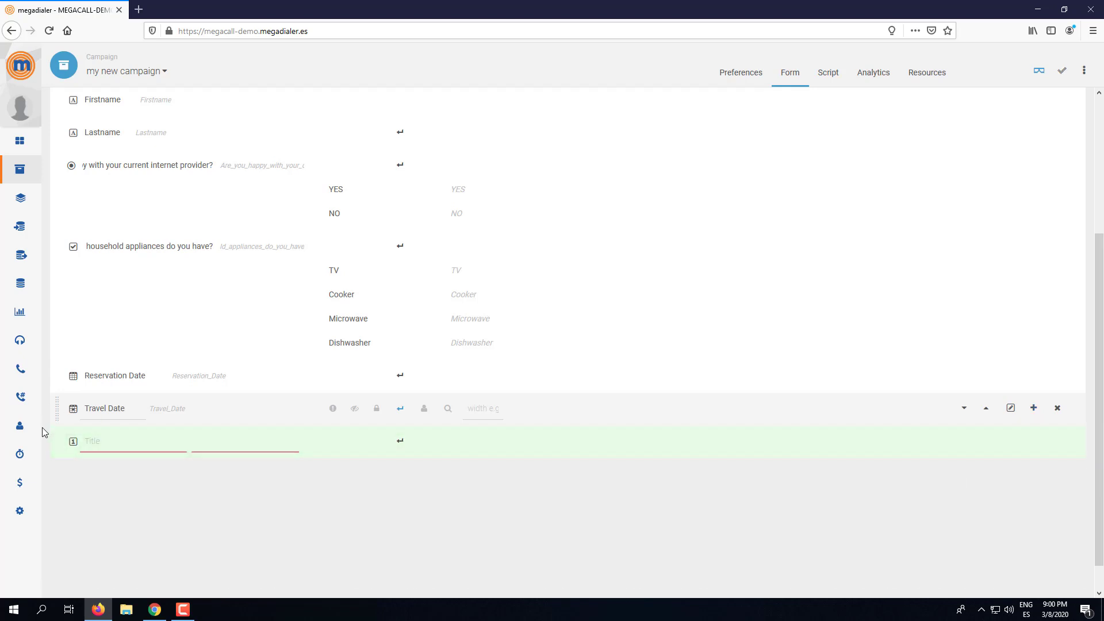
click(126, 449)
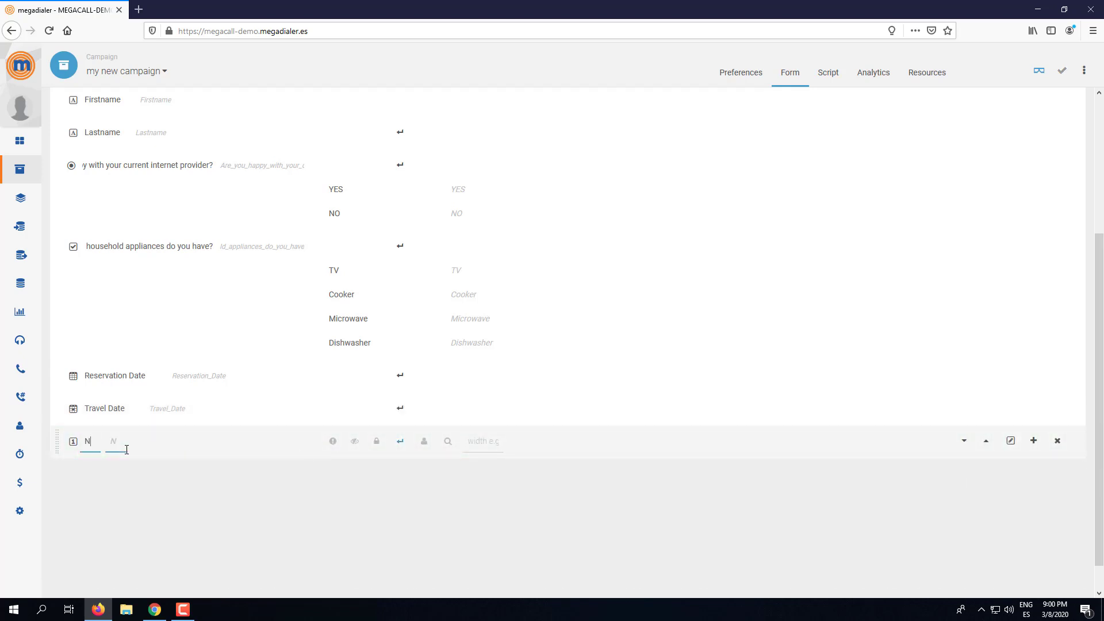
text(Number of Passengers)
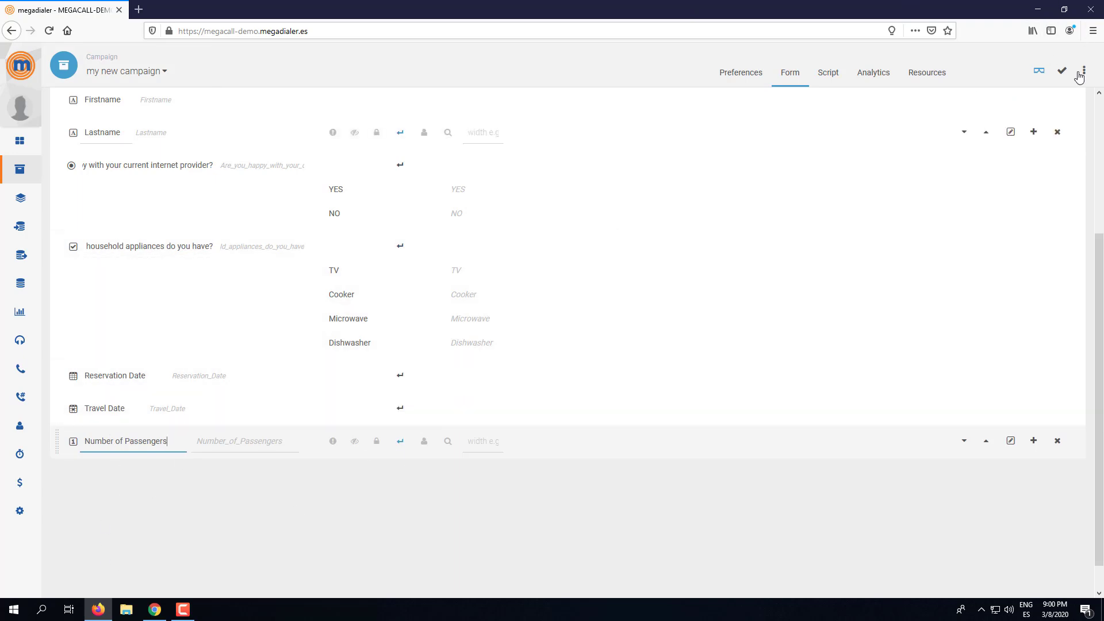
click(1062, 71)
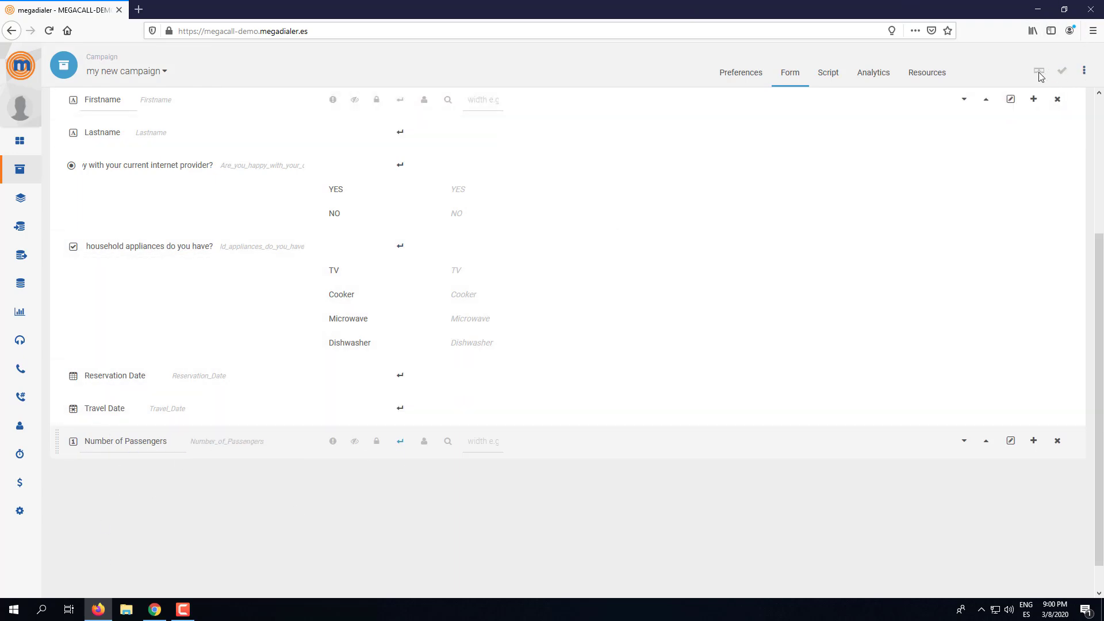
- In the agent preview, test Number of Passengers with text 'tesdt', then the value 2
click(1039, 72)
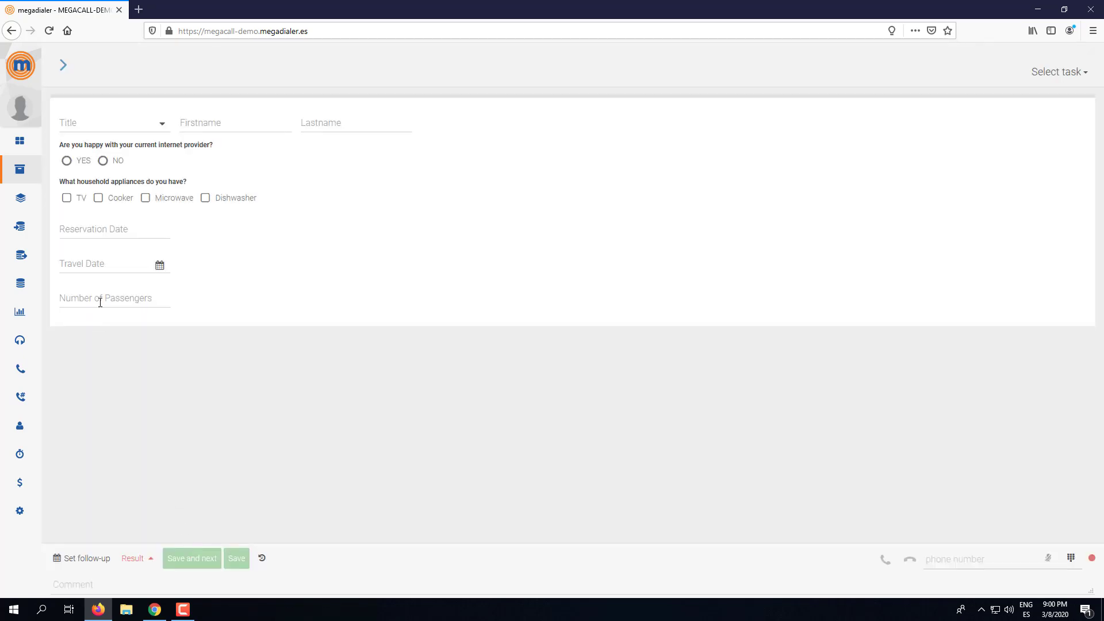
click(100, 302)
text(tesdt)
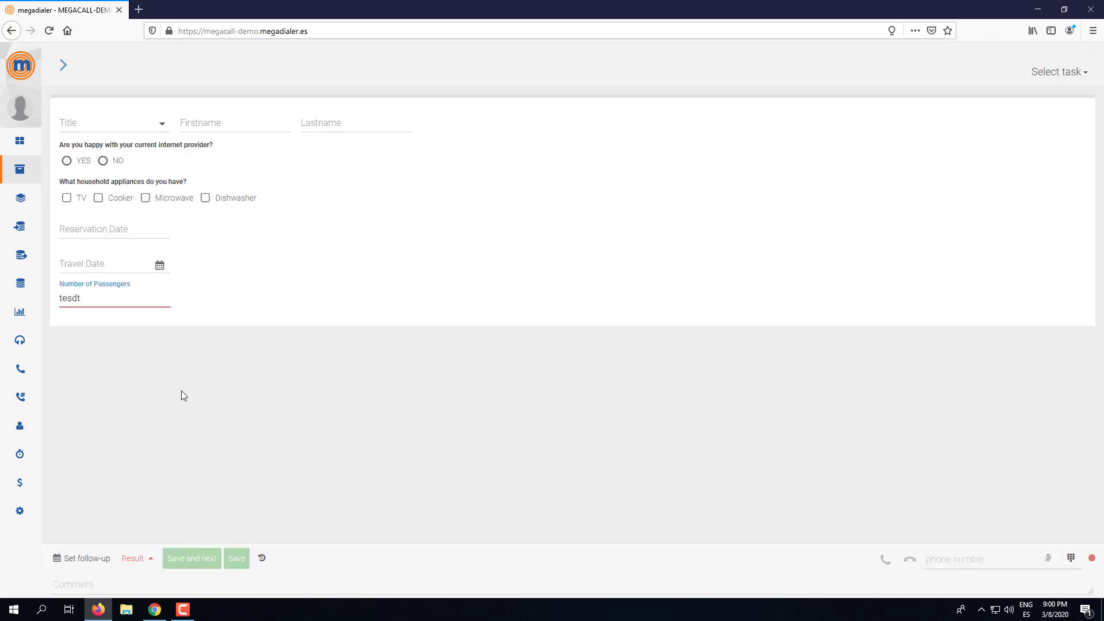
click(181, 392)
key(BackSpace)
double_click(80, 297)
text(2)
click(212, 394)
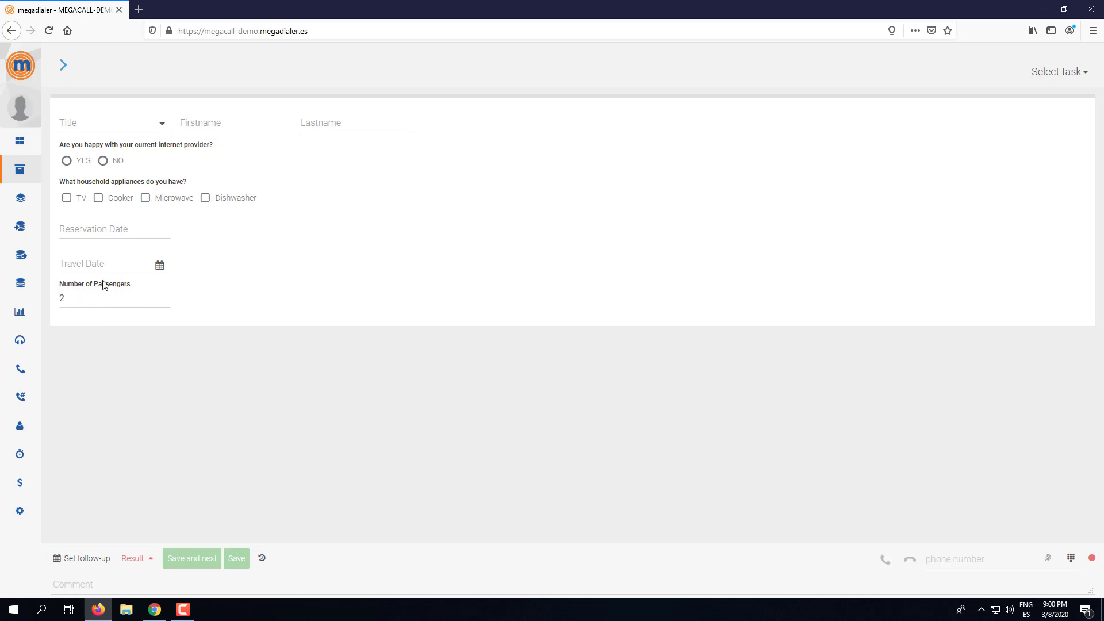
- Enter 45, then 10000 (shown as 10,000), in Number of Passengers and return to the editor
click(106, 297)
text(454)
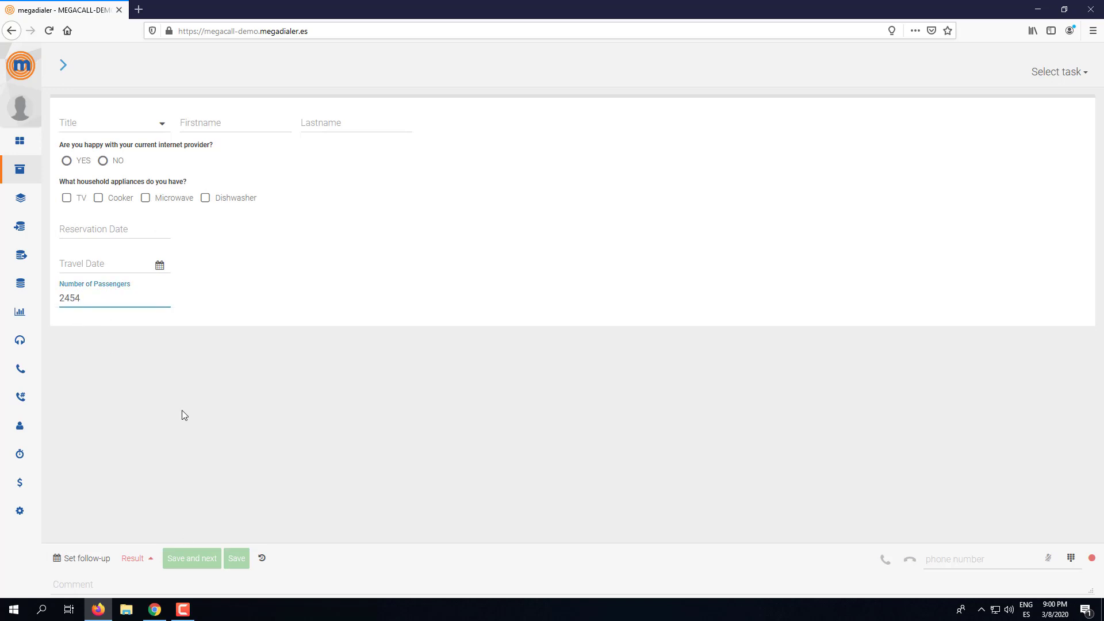
click(260, 437)
drag(103, 298, 3, 290)
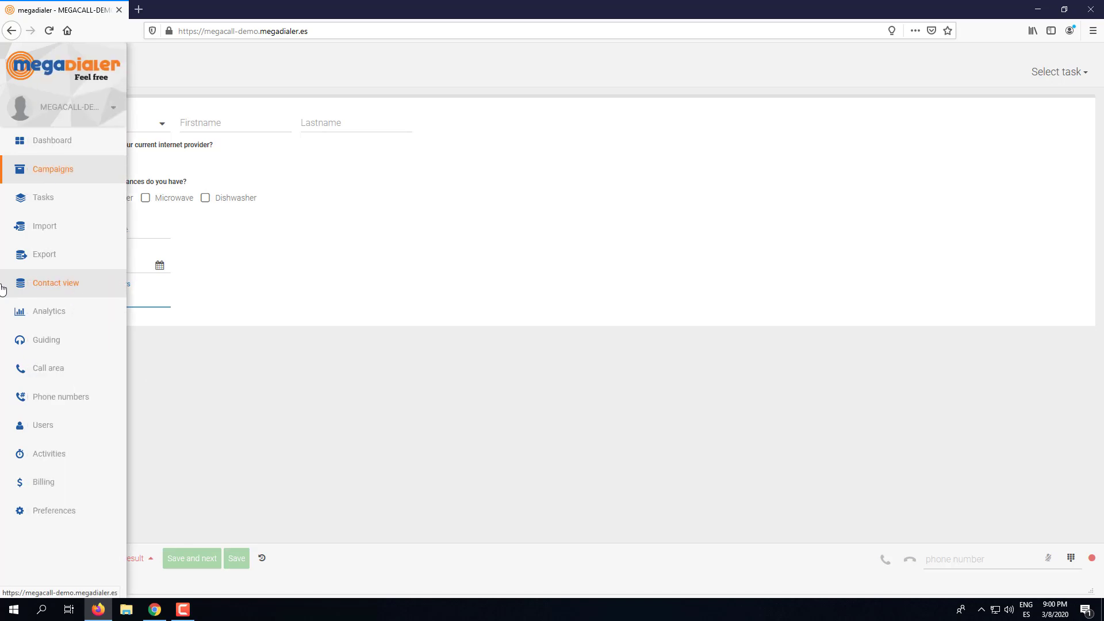
text(10000)
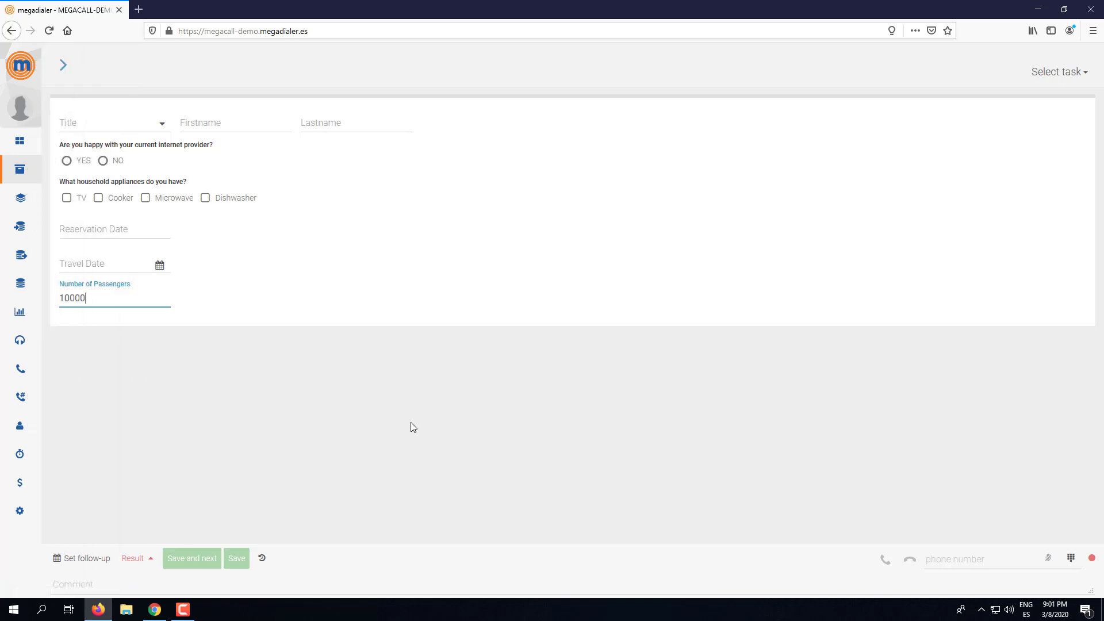
click(410, 426)
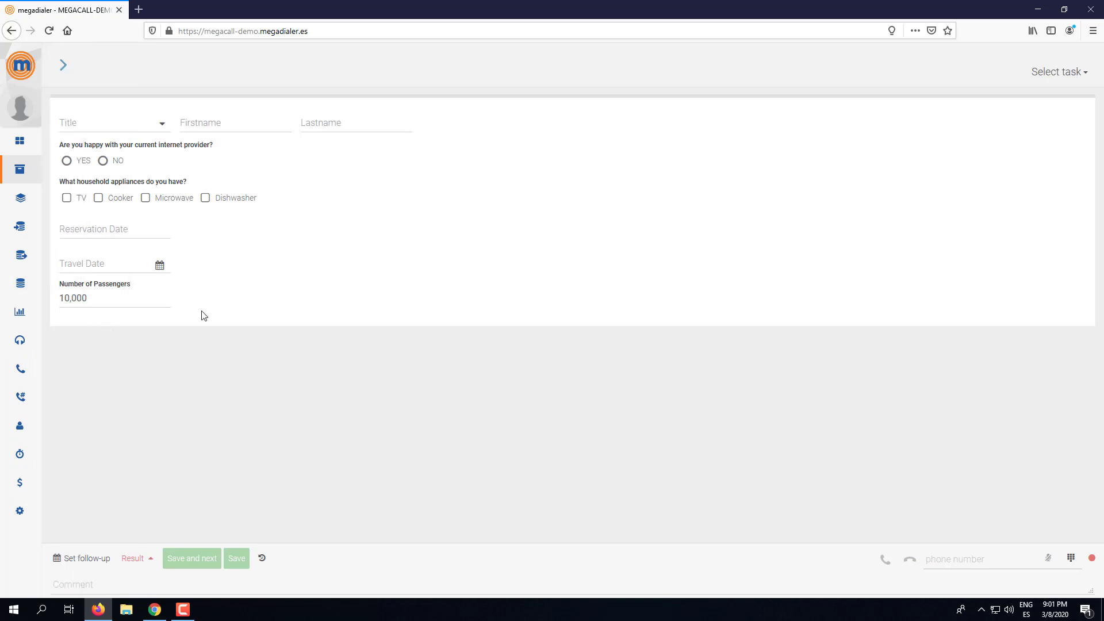
click(65, 66)
- Add a phone number field titled 'Mobile Number' (Mobile_Number) below Number of Passengers and save
scroll(586, 345, down, 4)
click(584, 407)
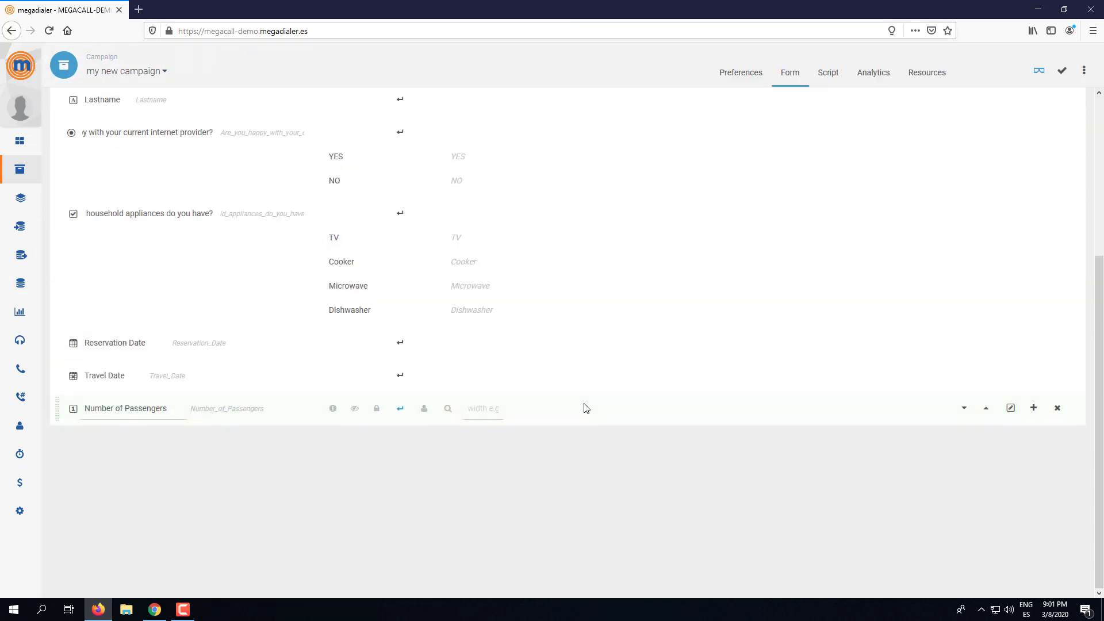
click(1033, 408)
scroll(935, 526, down, 3)
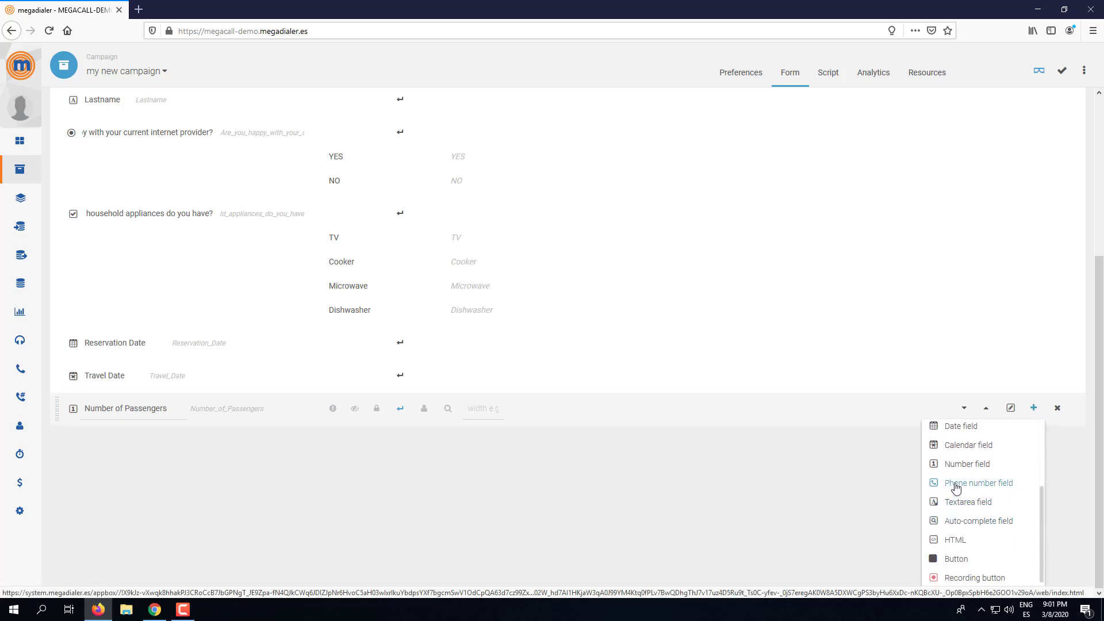
click(956, 485)
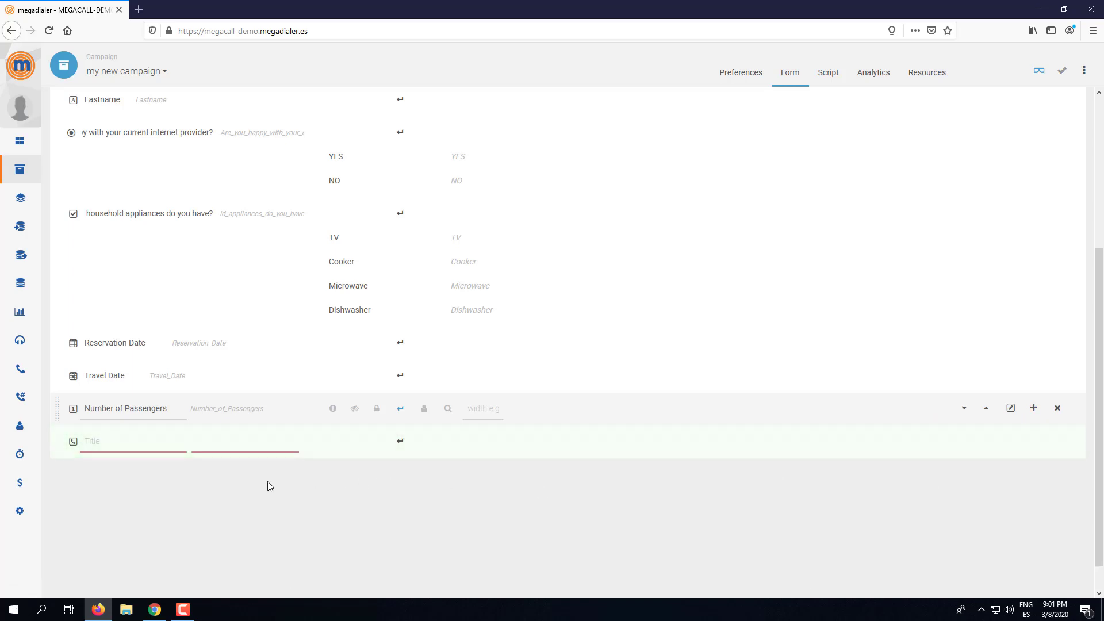
click(167, 440)
text(Mobil)
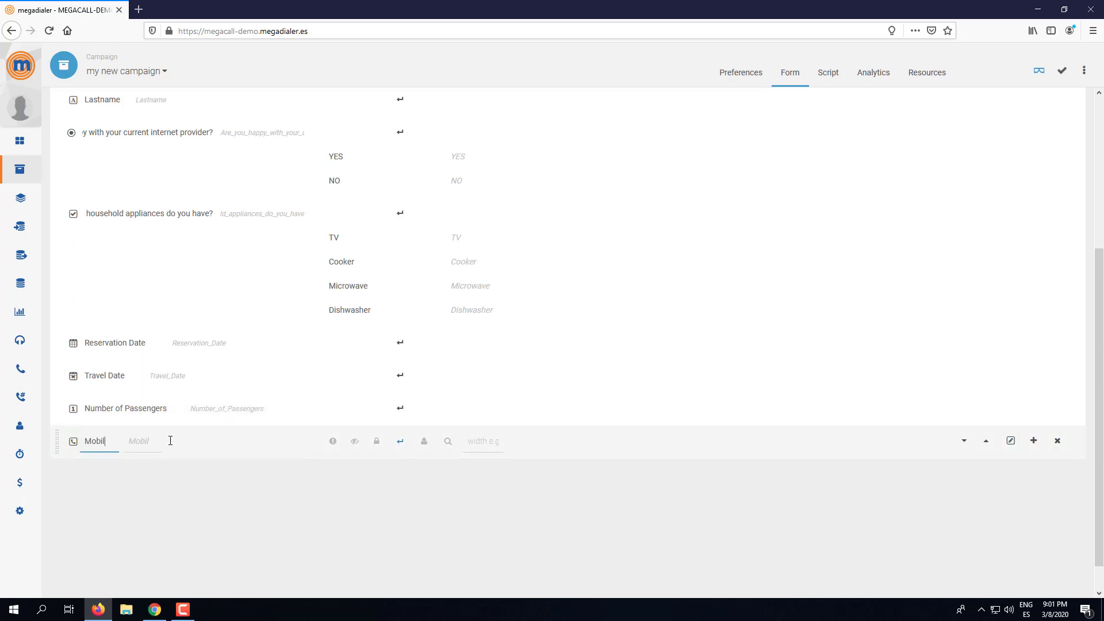
text(e Number)
click(164, 446)
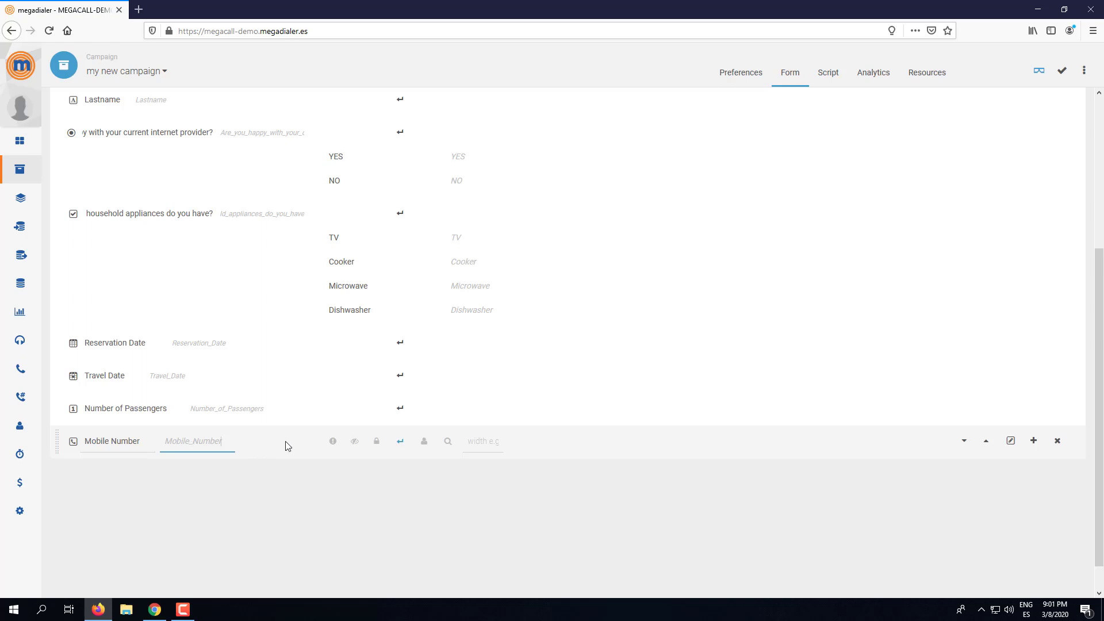
click(1063, 72)
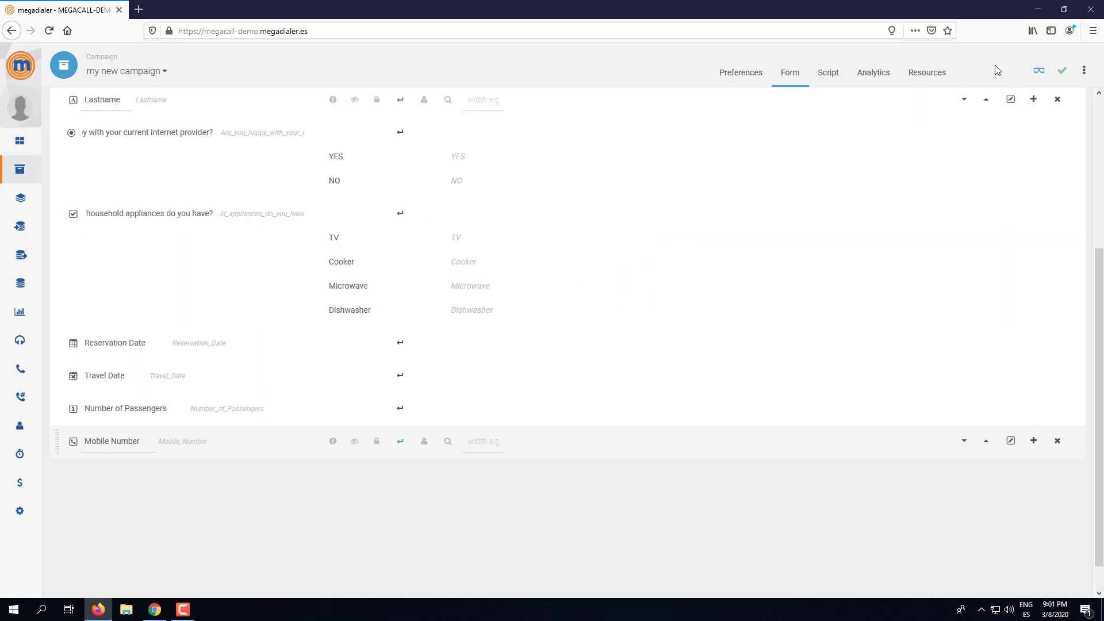
- Preview the form and try the Mobile Number field and the dialer's phone number box
click(1039, 71)
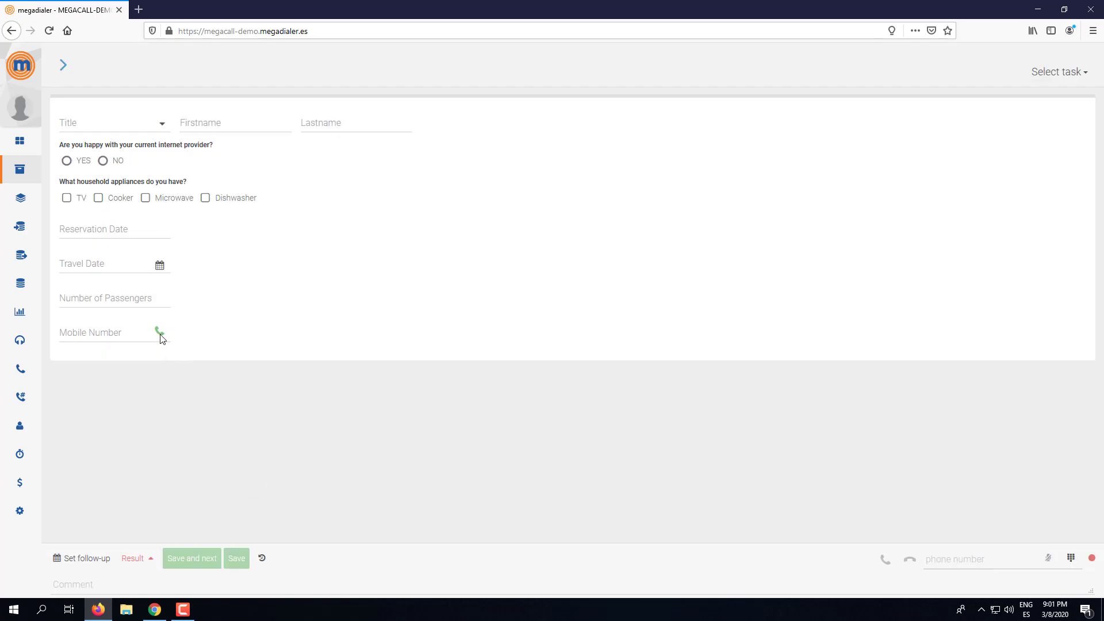
click(118, 329)
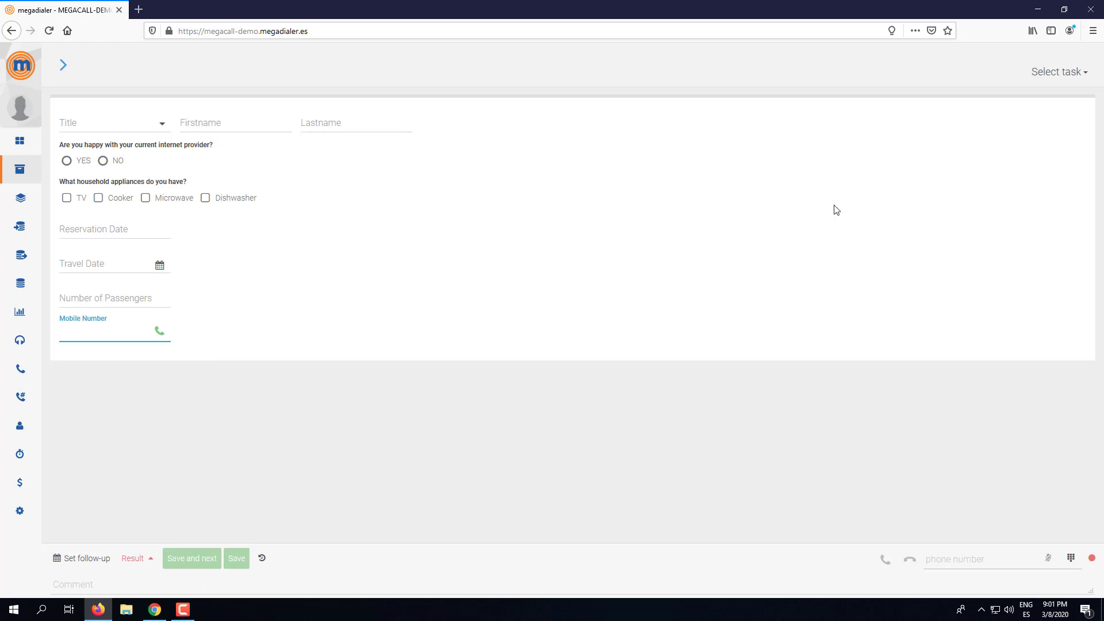
click(972, 561)
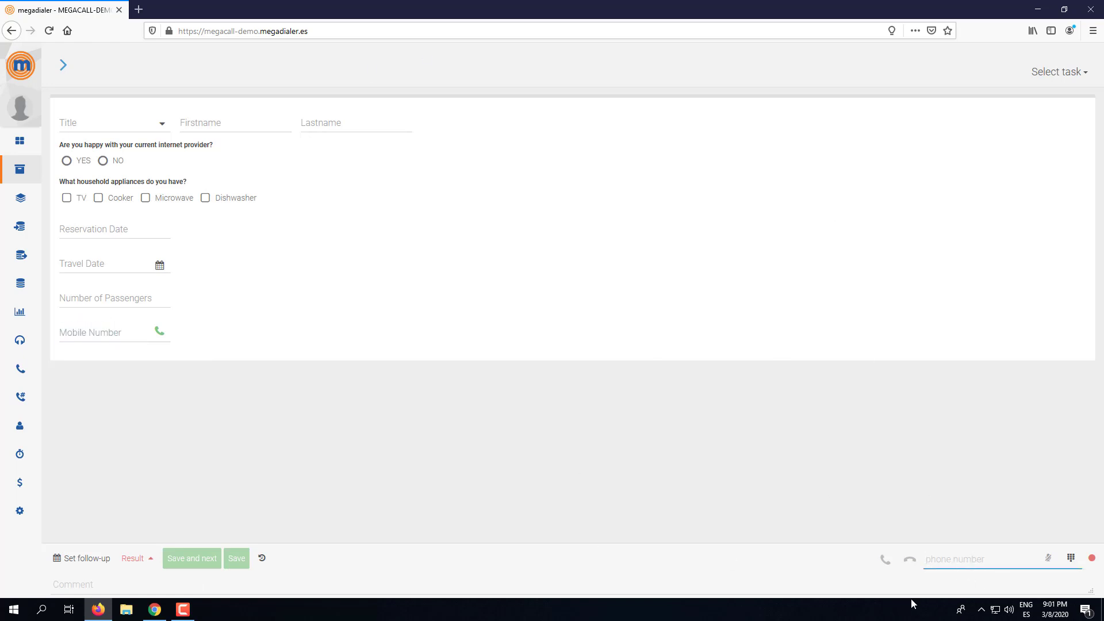
- Return to the form editor and insert an HTML block below the Mobile Number field
click(65, 66)
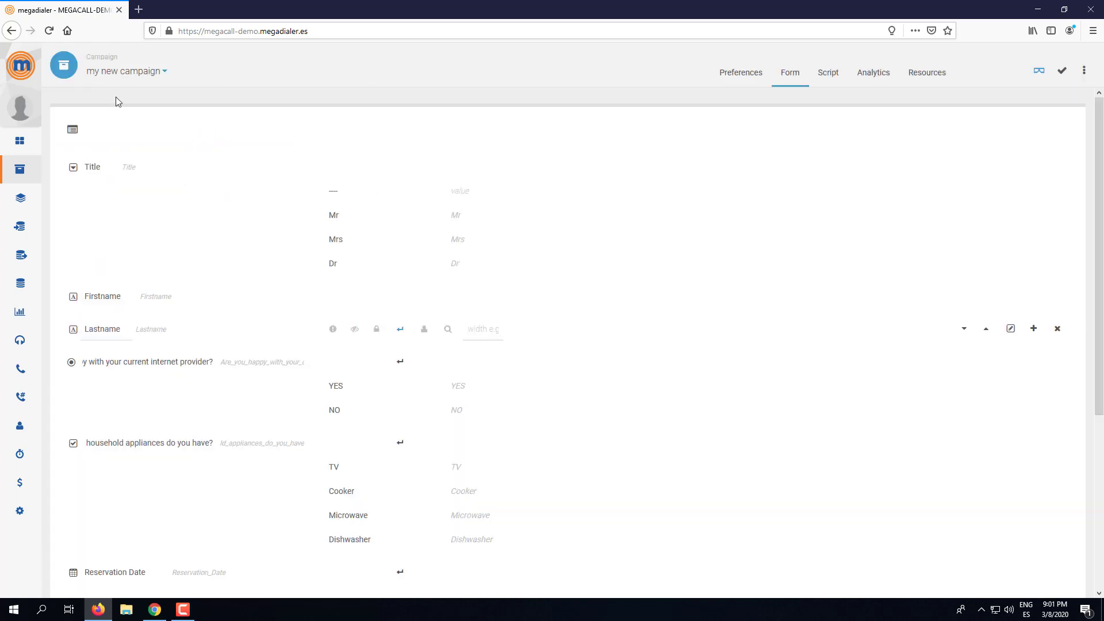
scroll(951, 460, down, 5)
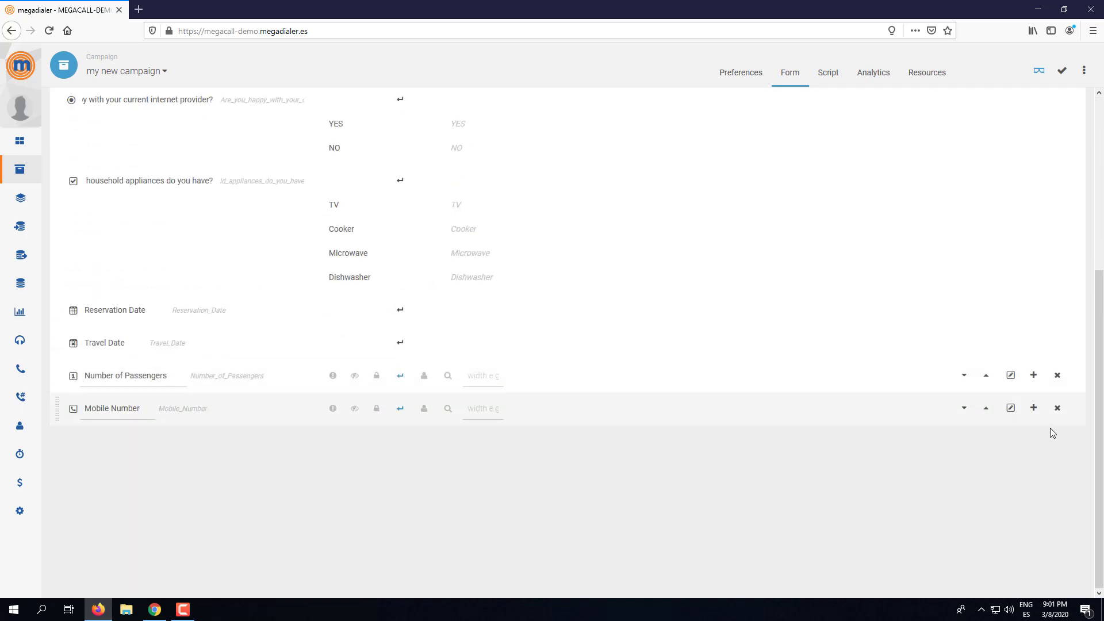
click(1033, 408)
scroll(943, 488, down, 2)
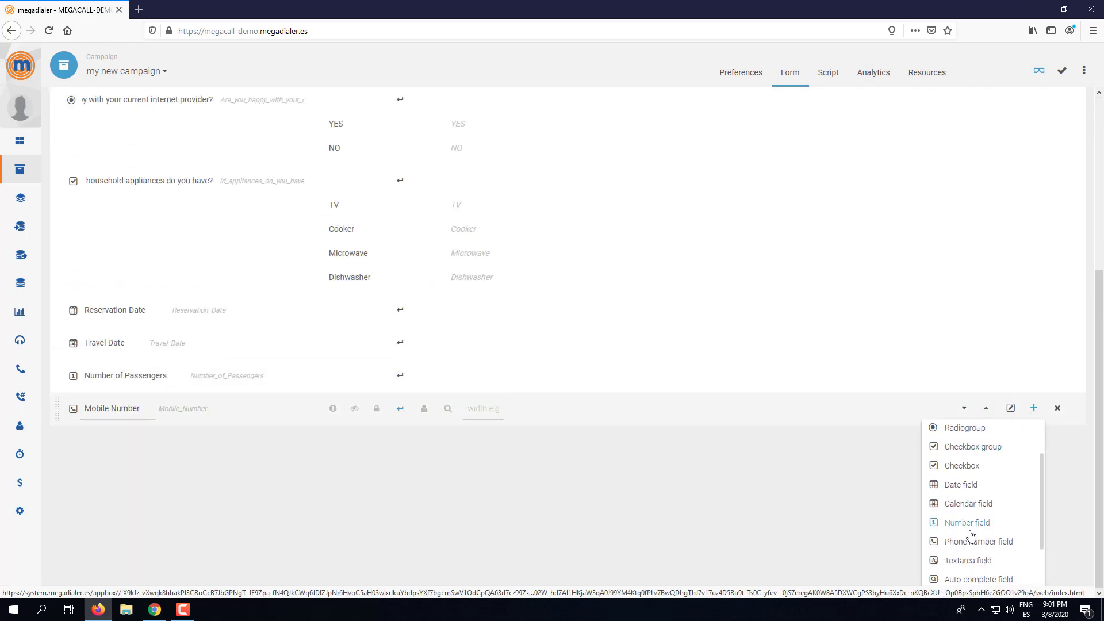
scroll(971, 535, down, 3)
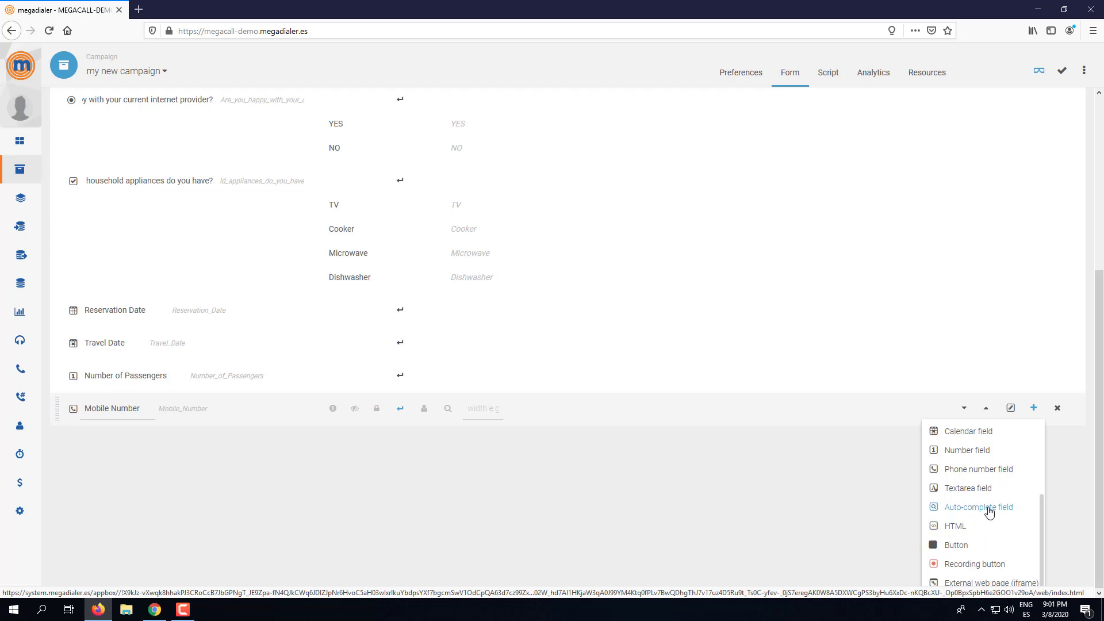
click(952, 529)
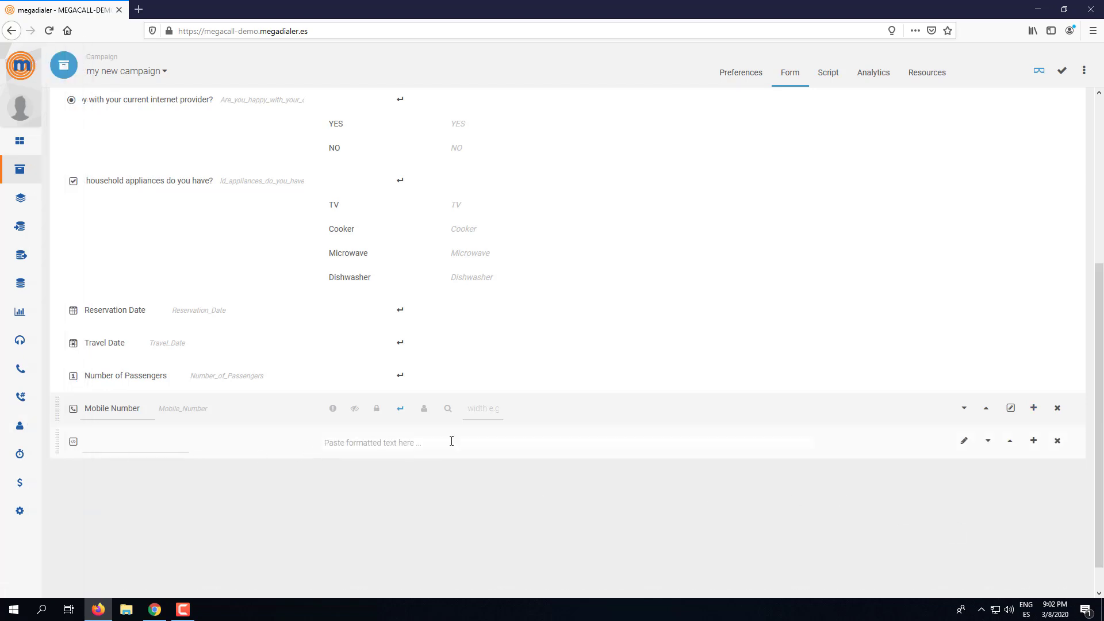
- Enter '<h1>THIS IS A TEST</h1>' as the HTML block's heading and render it
click(966, 444)
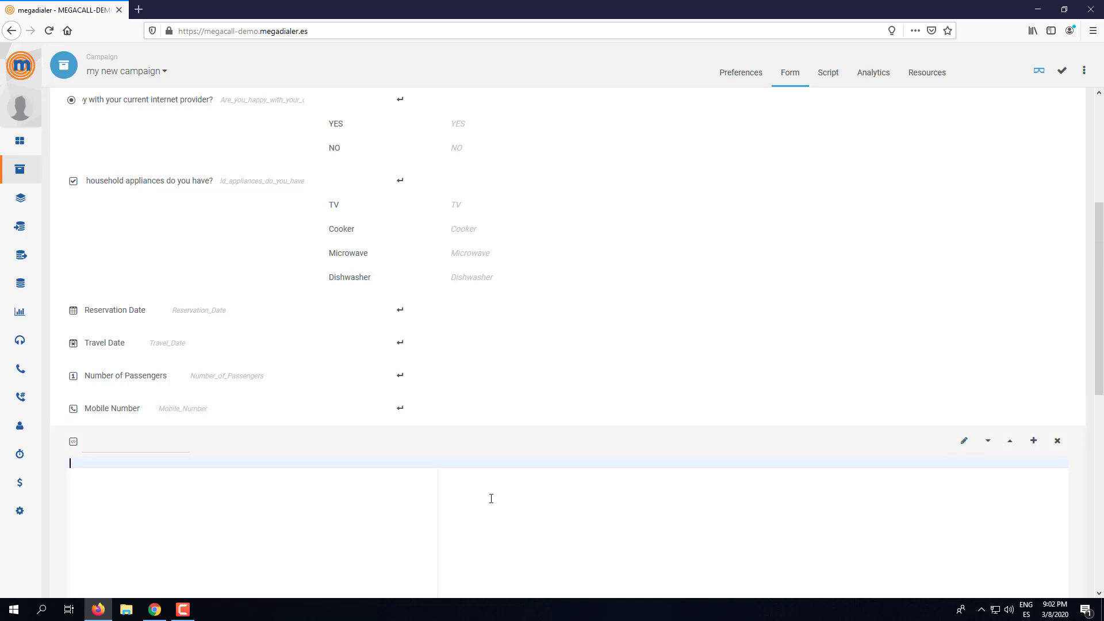
text(<h1>THIS IS A TEST</H1>)
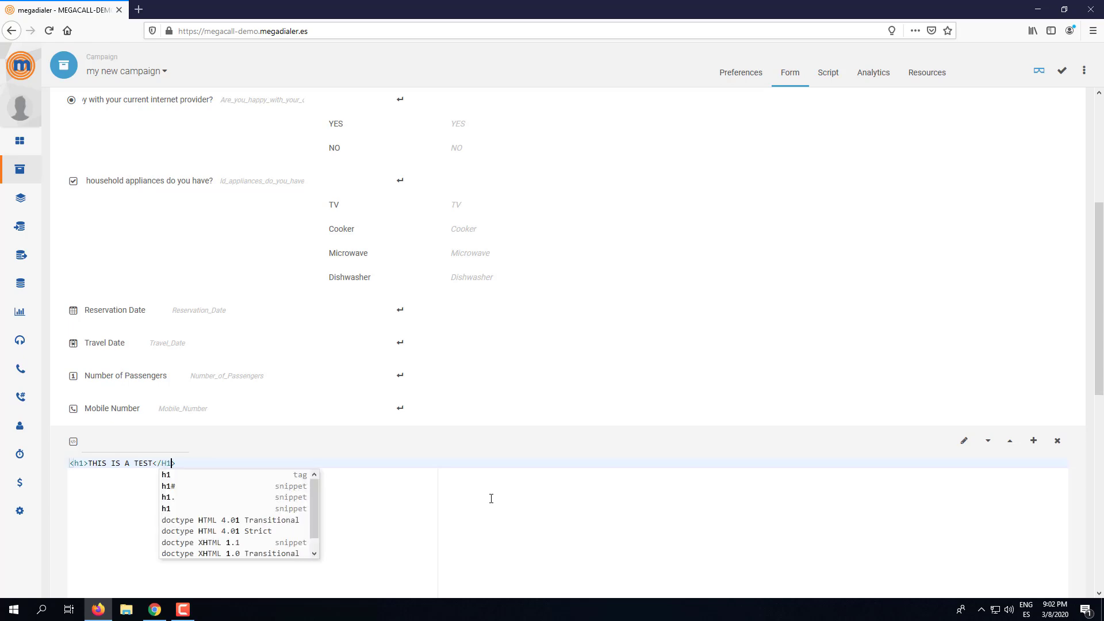
key(BackSpace)
key(BackSpace)
text(h1)
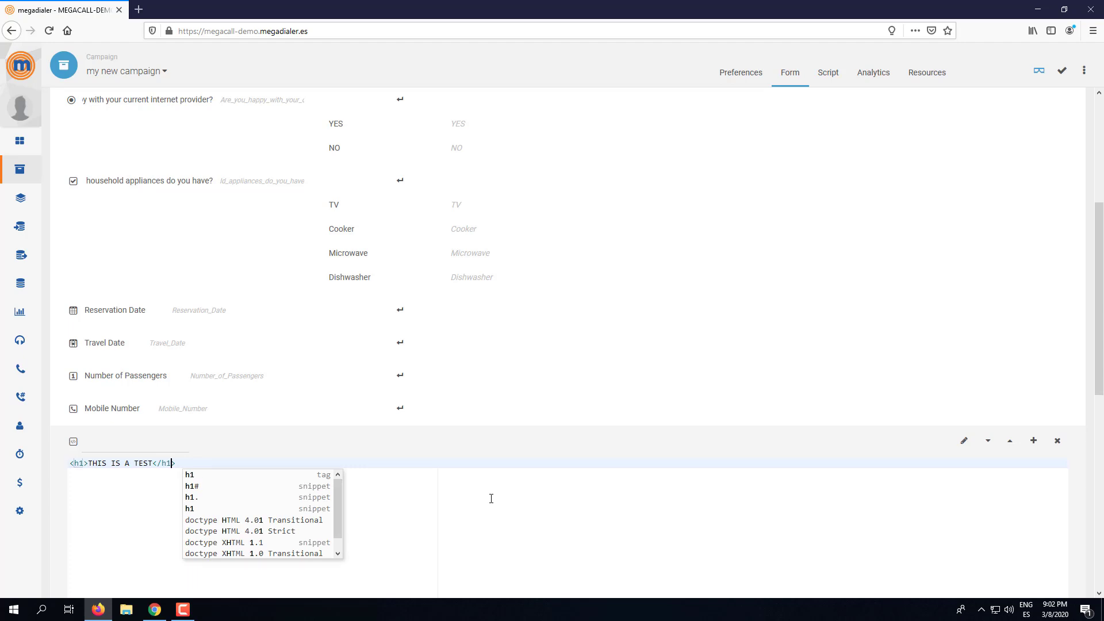
click(964, 446)
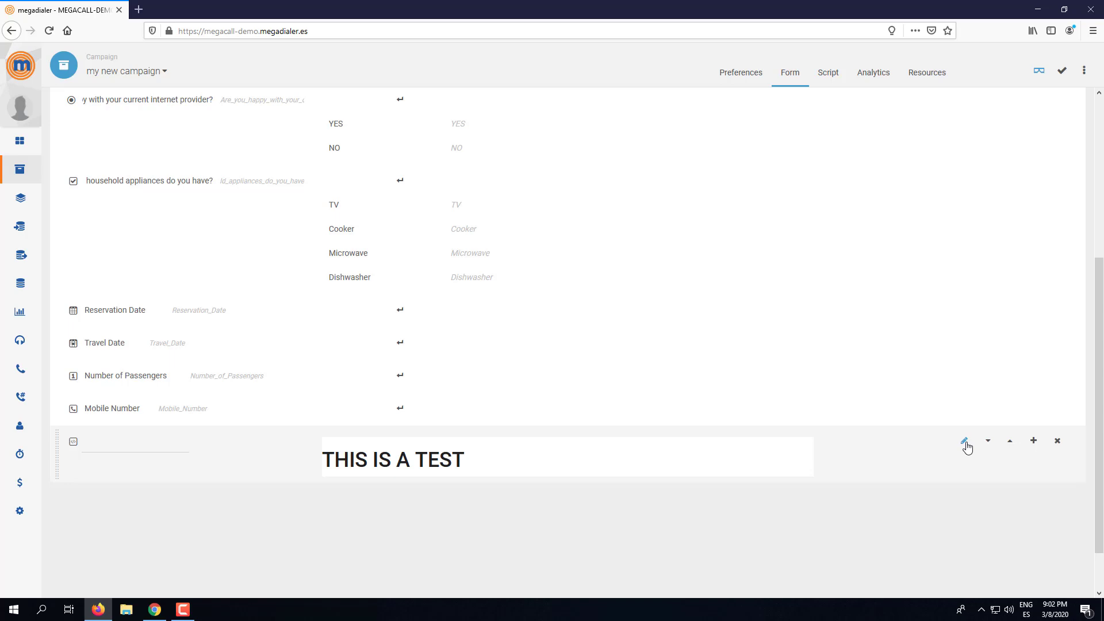
- Add the line 'Hello {{Firstname}} {{Lastname}}' below the heading and render the block
click(964, 443)
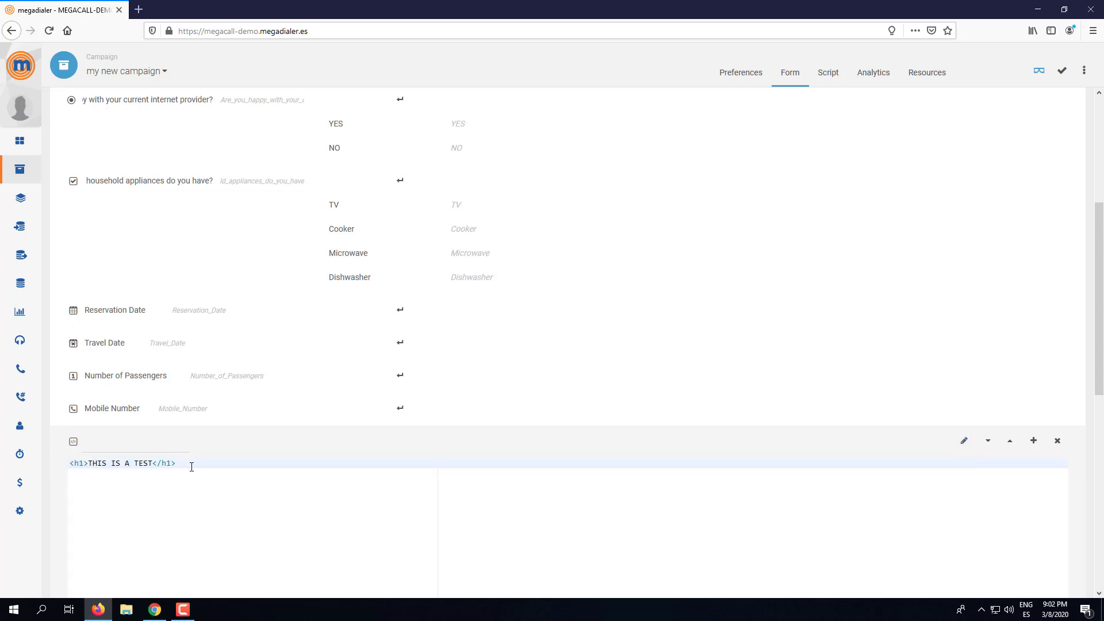
key(Return)
text({{}})
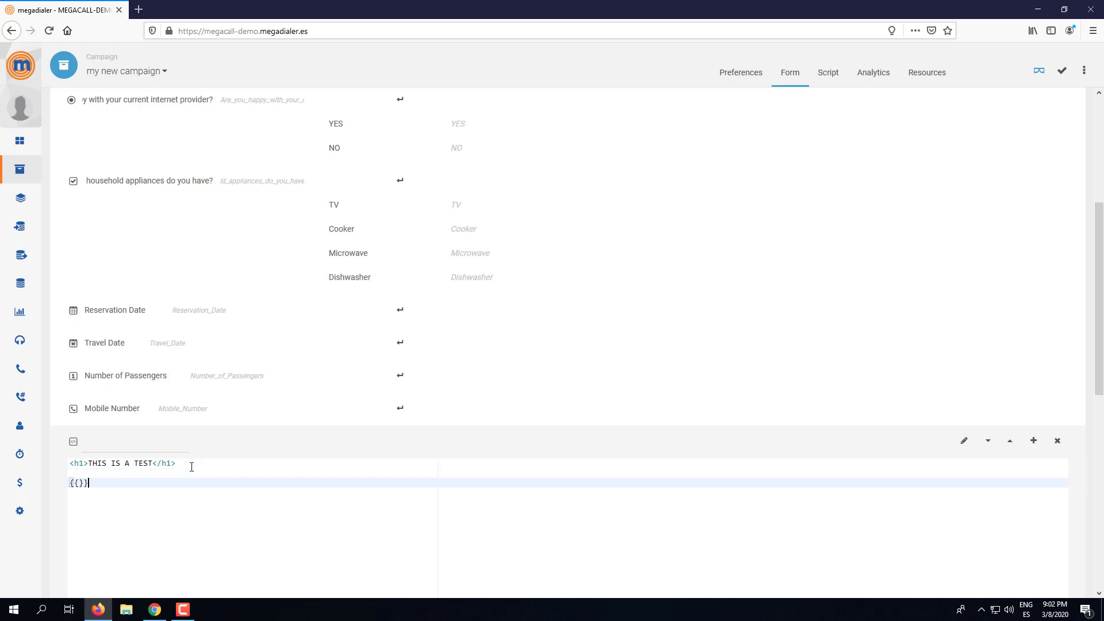
key(Left)
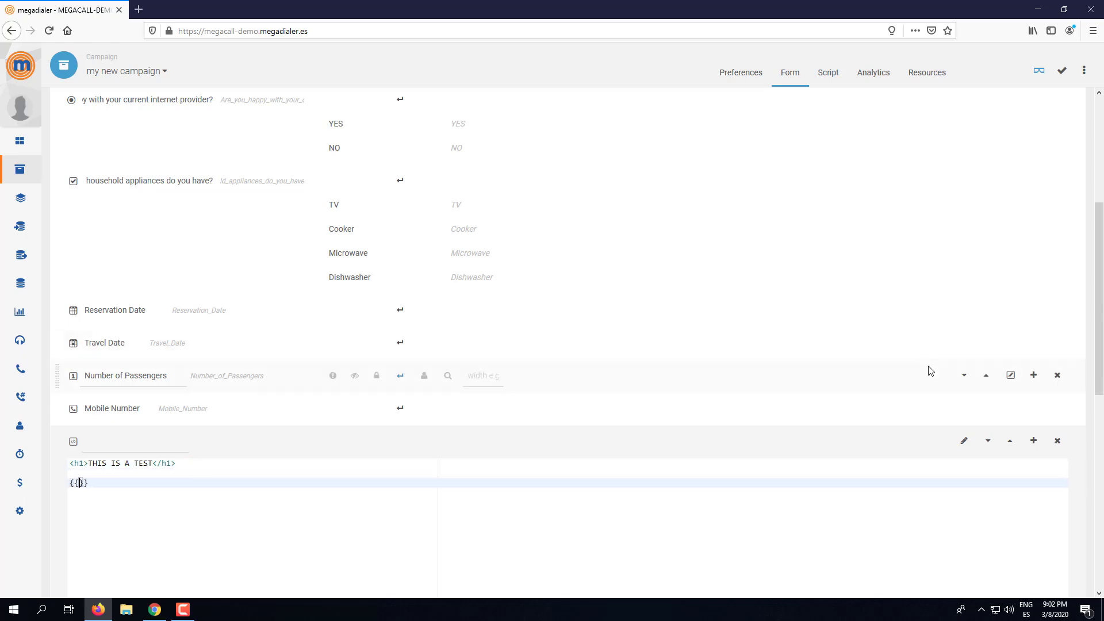
text(Fir)
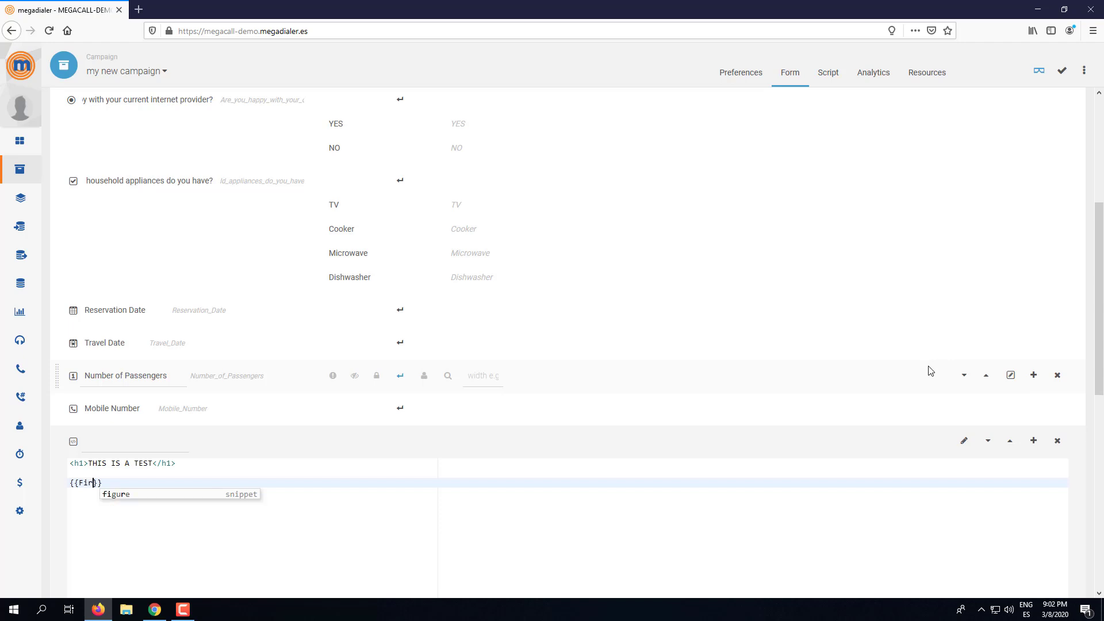
text(stnam)
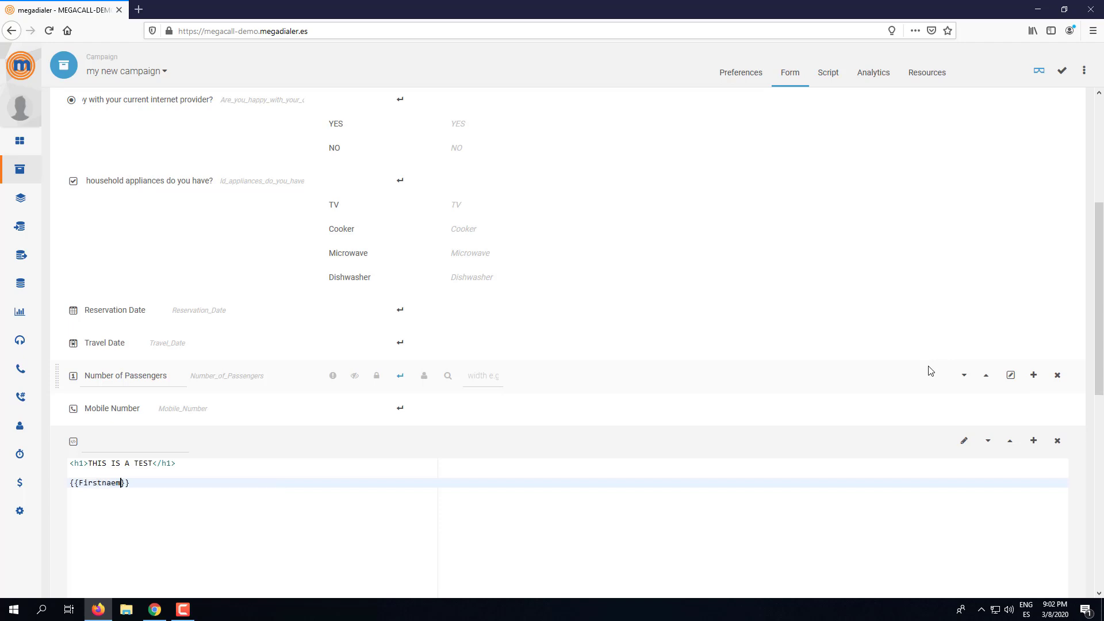
key(BackSpace)
text(me)
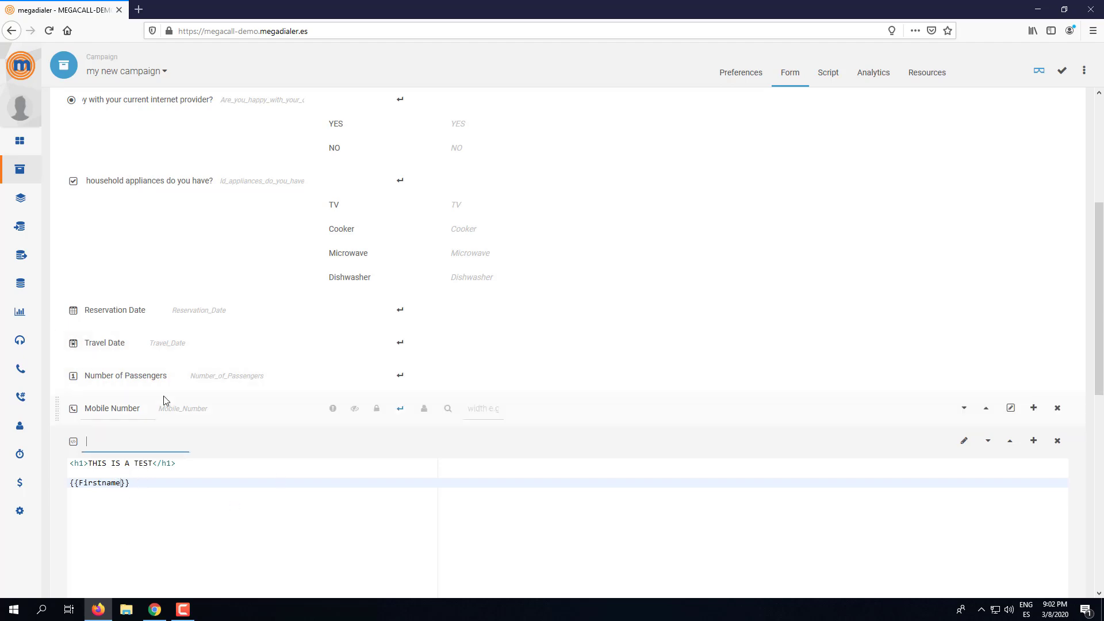
scroll(162, 323, up, 5)
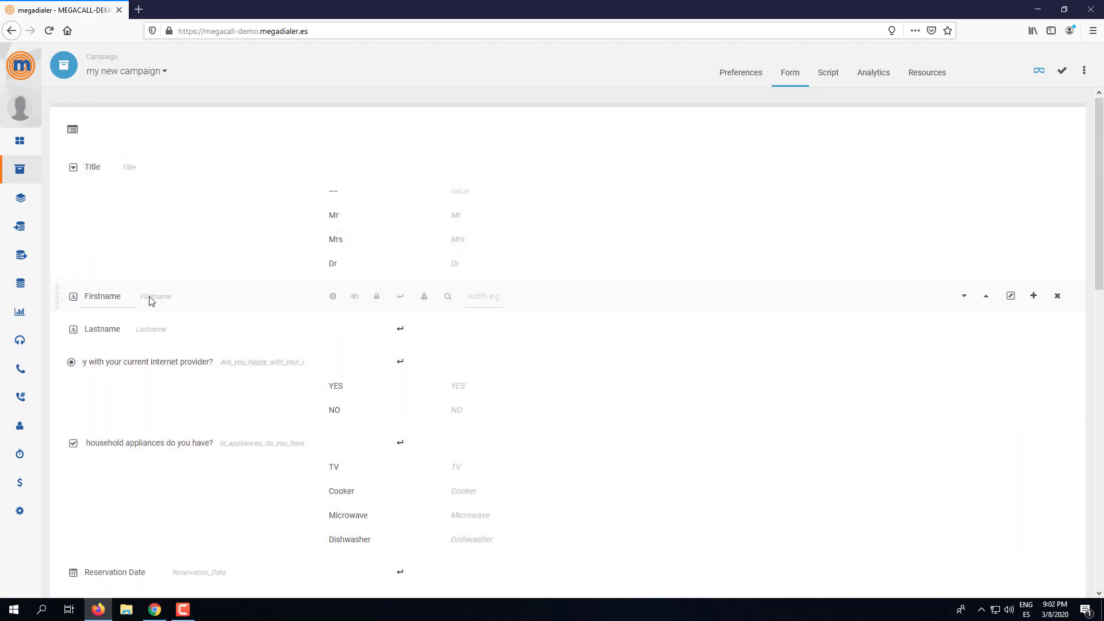
scroll(163, 404, down, 1)
scroll(164, 404, down, 10)
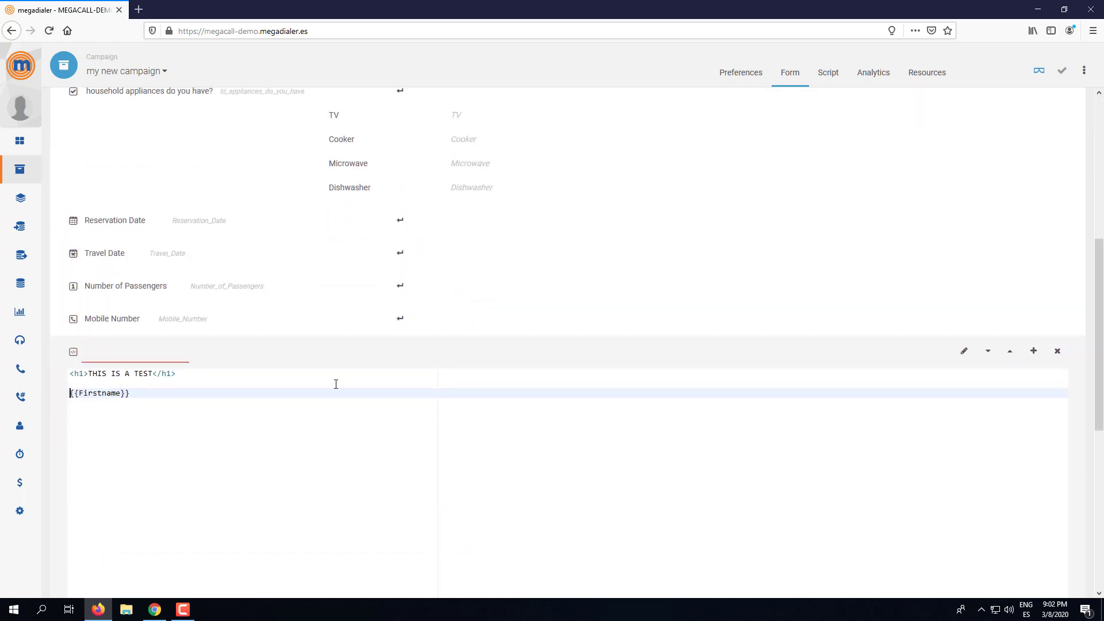
text(Hello)
scroll(215, 328, up, 11)
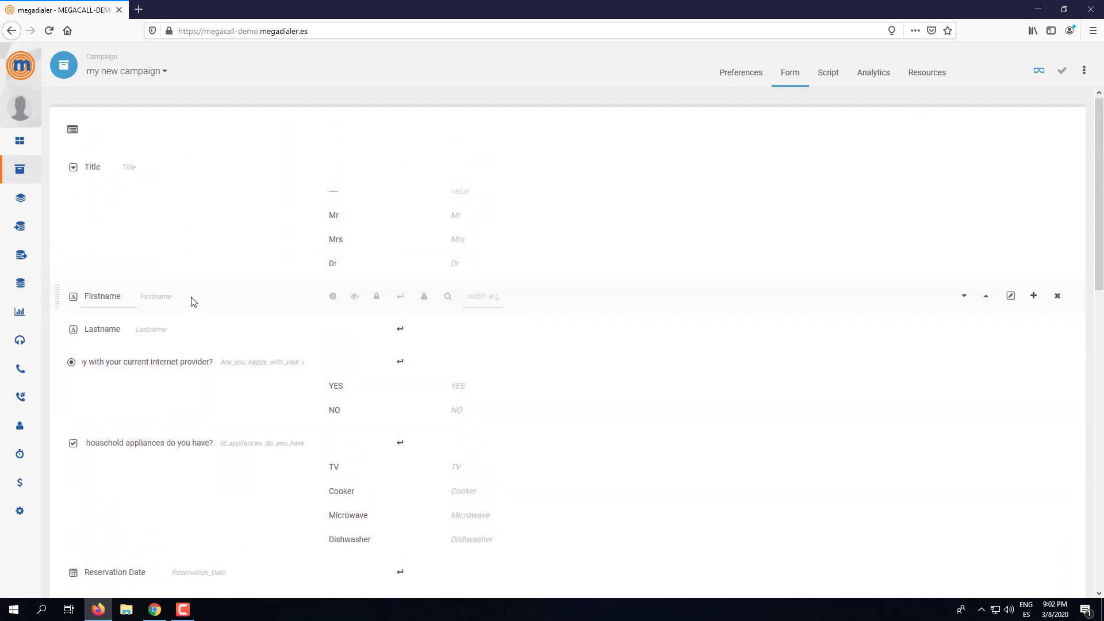
scroll(200, 402, down, 13)
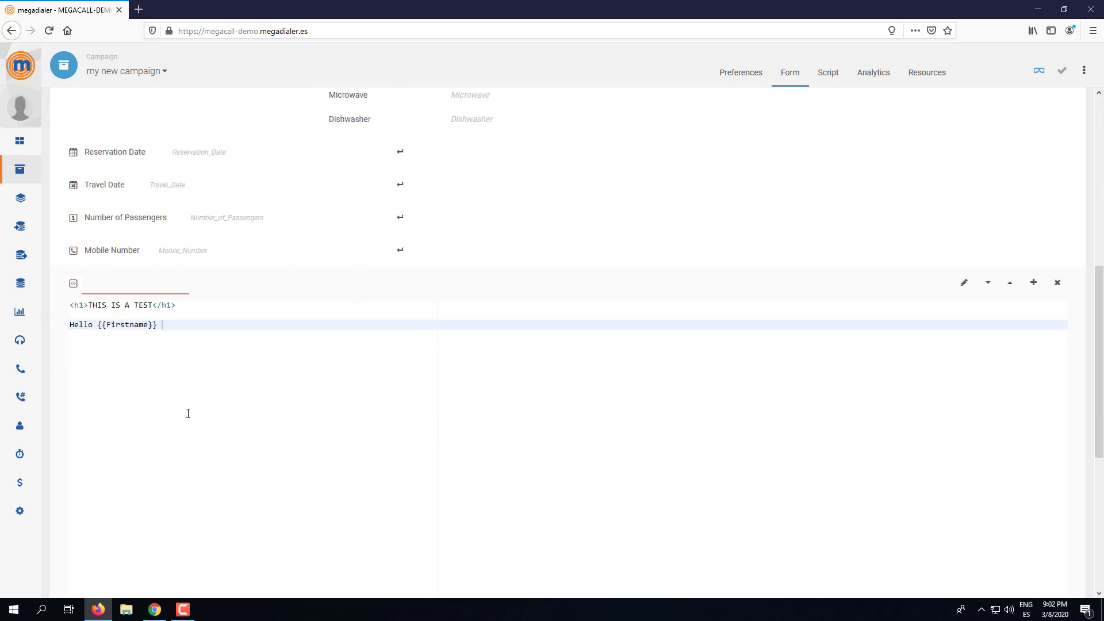
scroll(188, 413, down, 2)
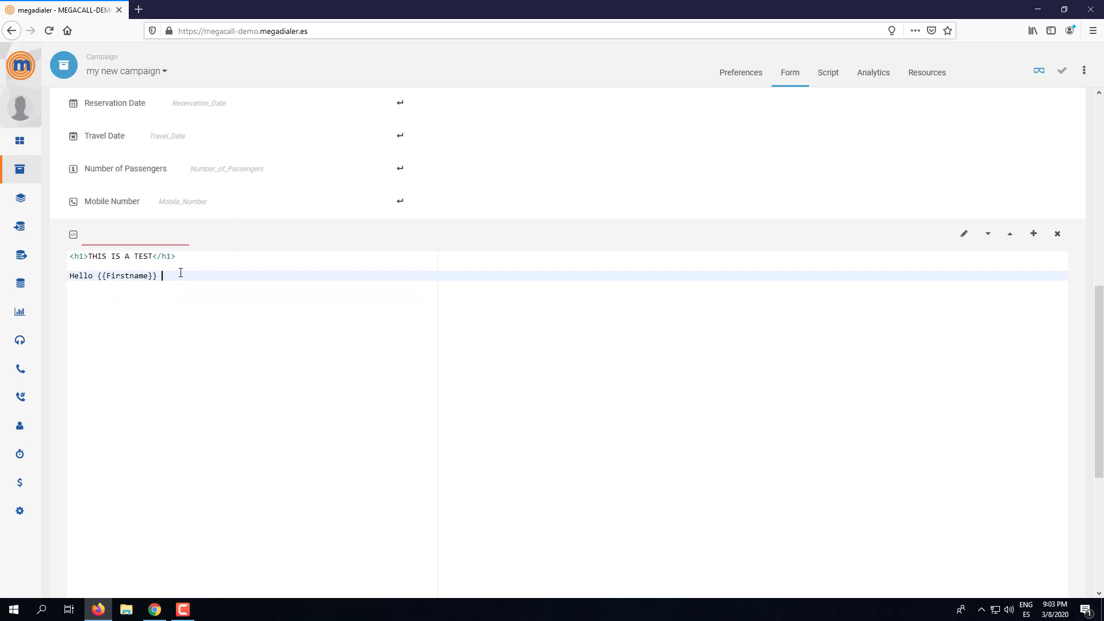
text({{Lastname)
click(964, 233)
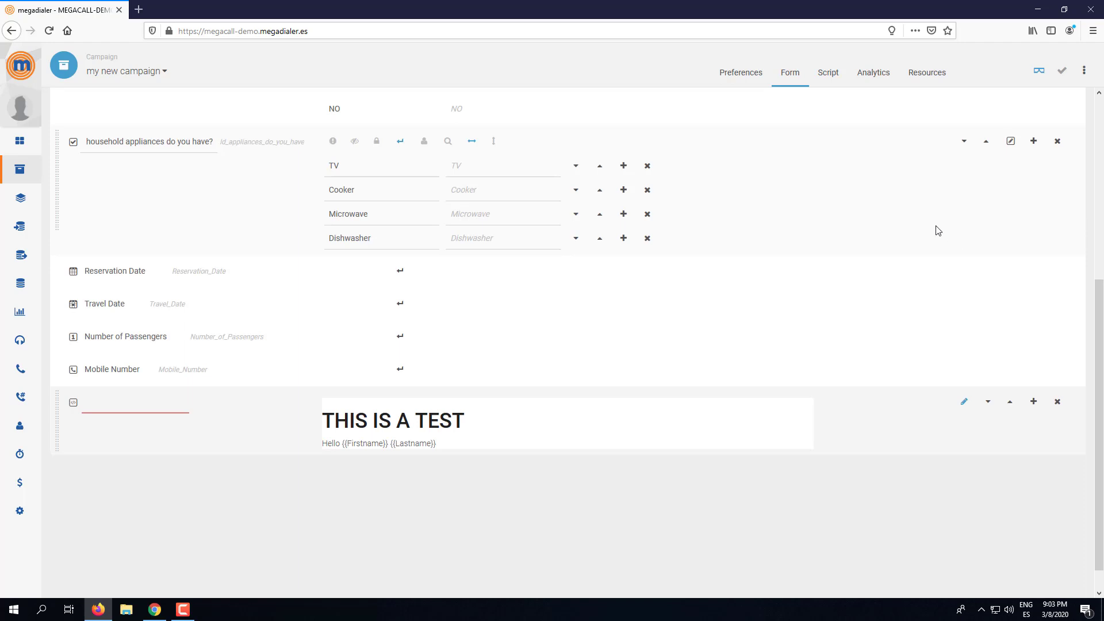
- Add a Button field below the greeting HTML block
click(326, 444)
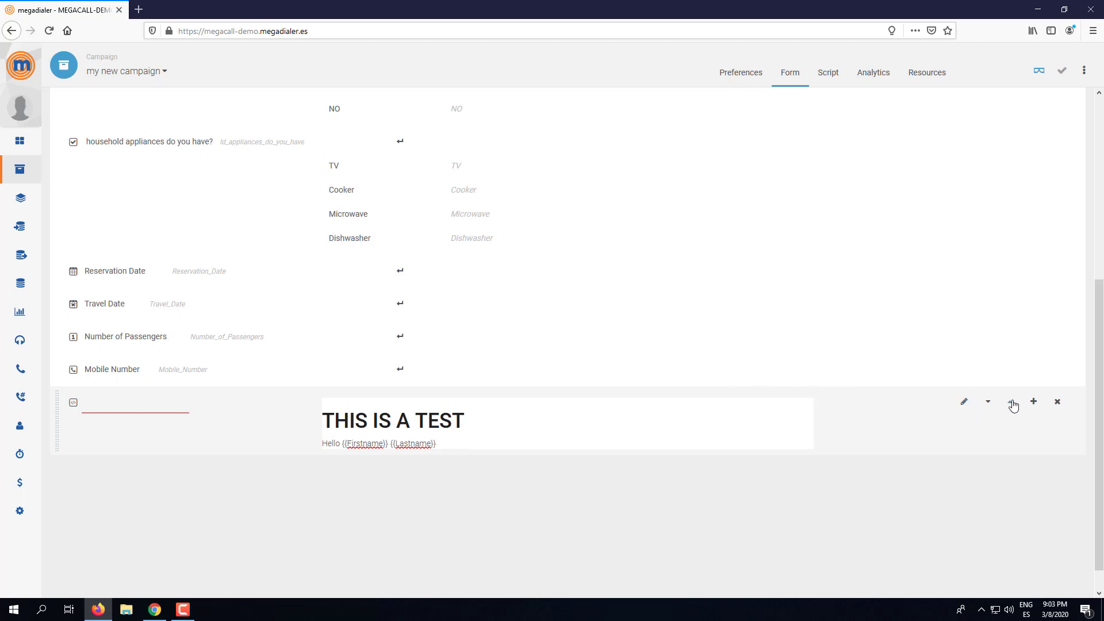
click(1034, 401)
scroll(955, 552, down, 5)
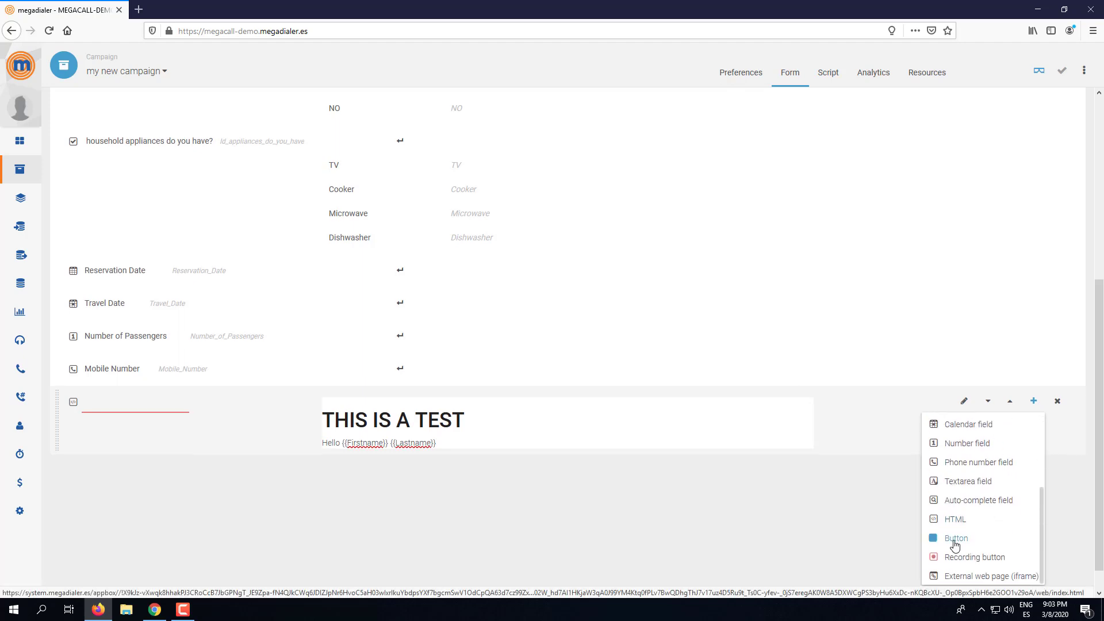
scroll(955, 545, down, 1)
click(947, 511)
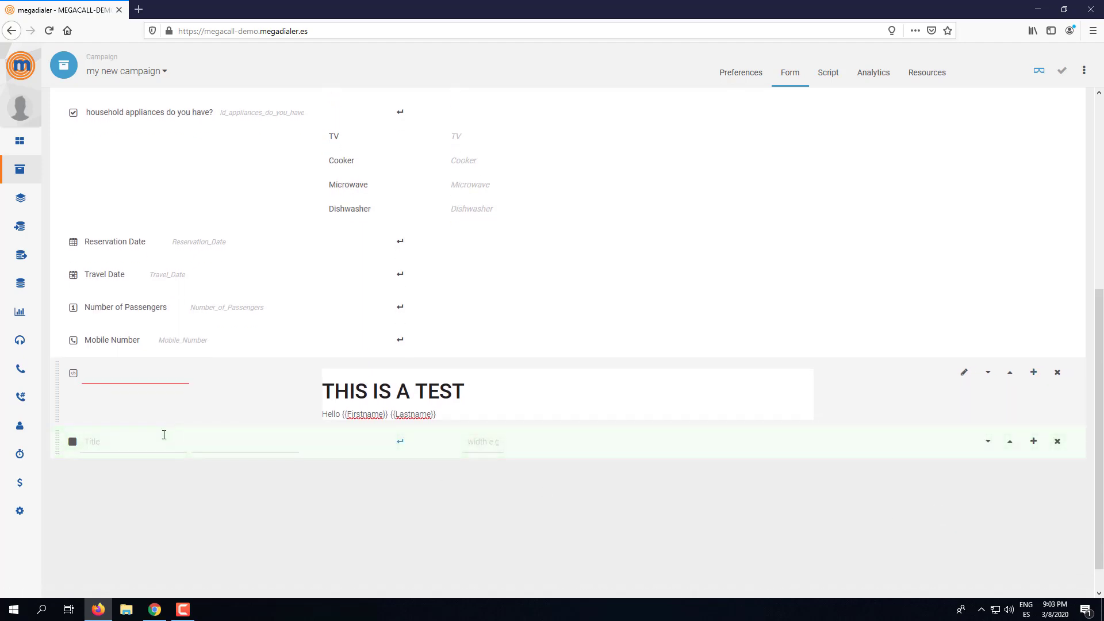
click(134, 439)
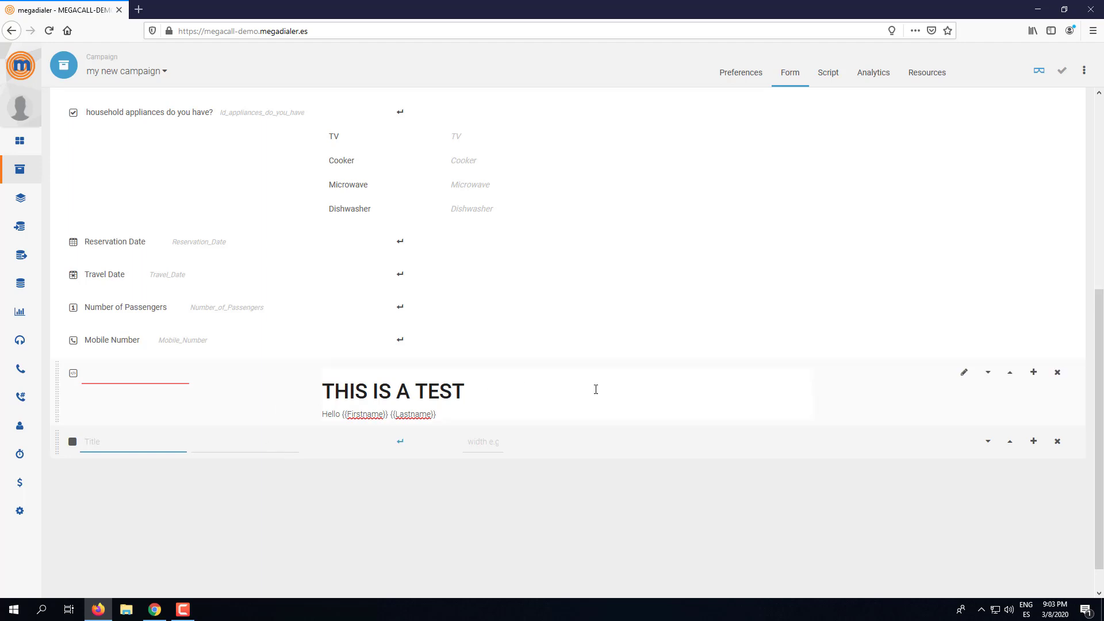
- Add a Recording button field titled 'Recording' to the form
click(1033, 441)
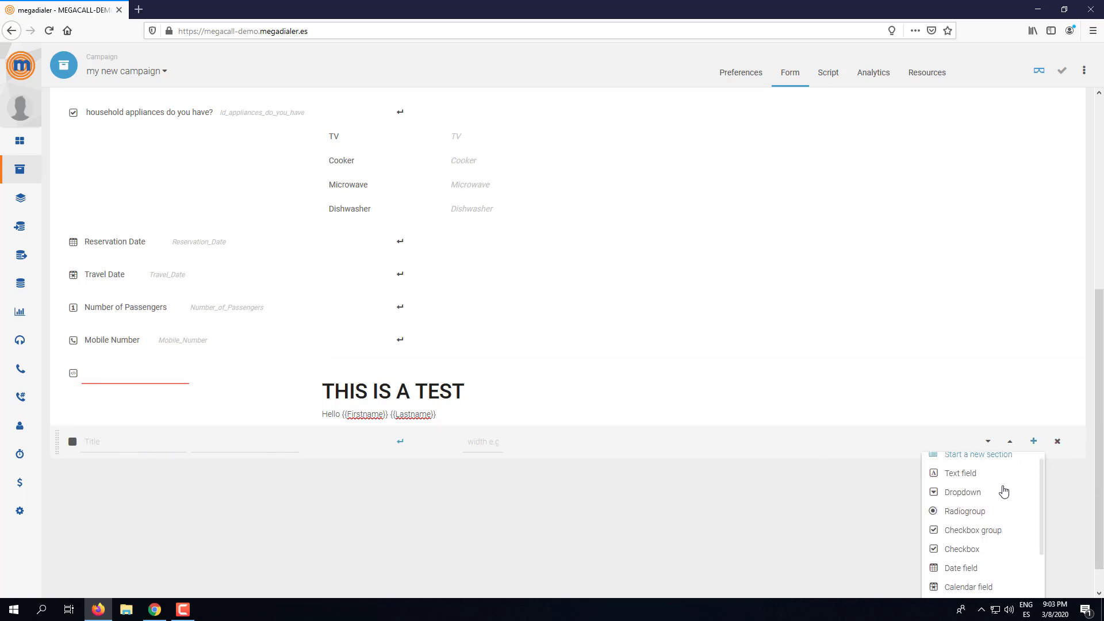
scroll(998, 507, down, 3)
click(956, 568)
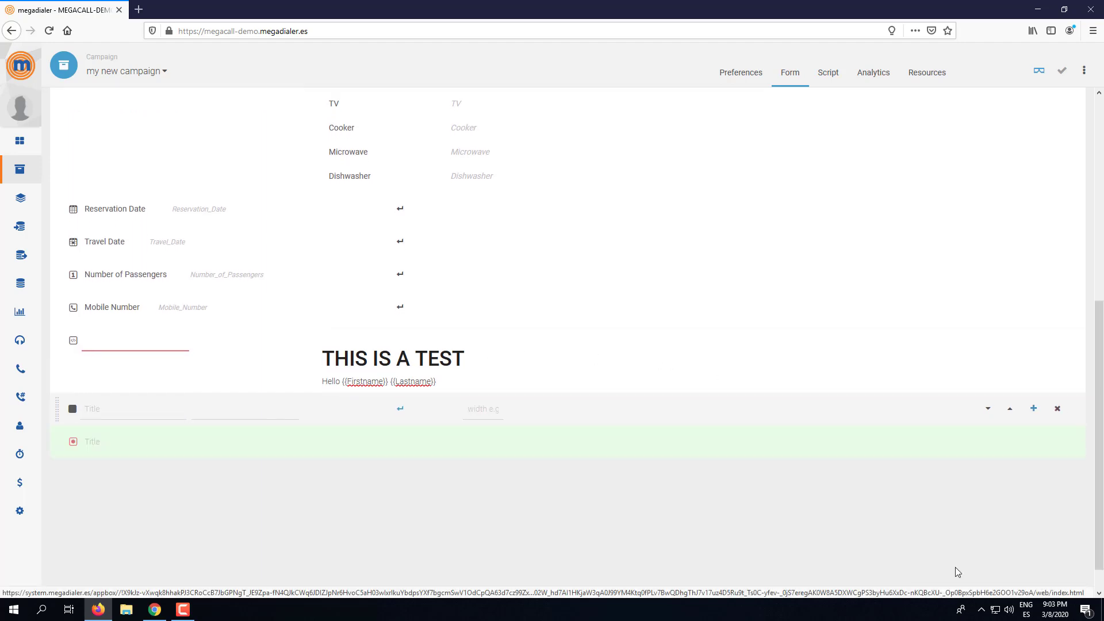
scroll(259, 446, down, 1)
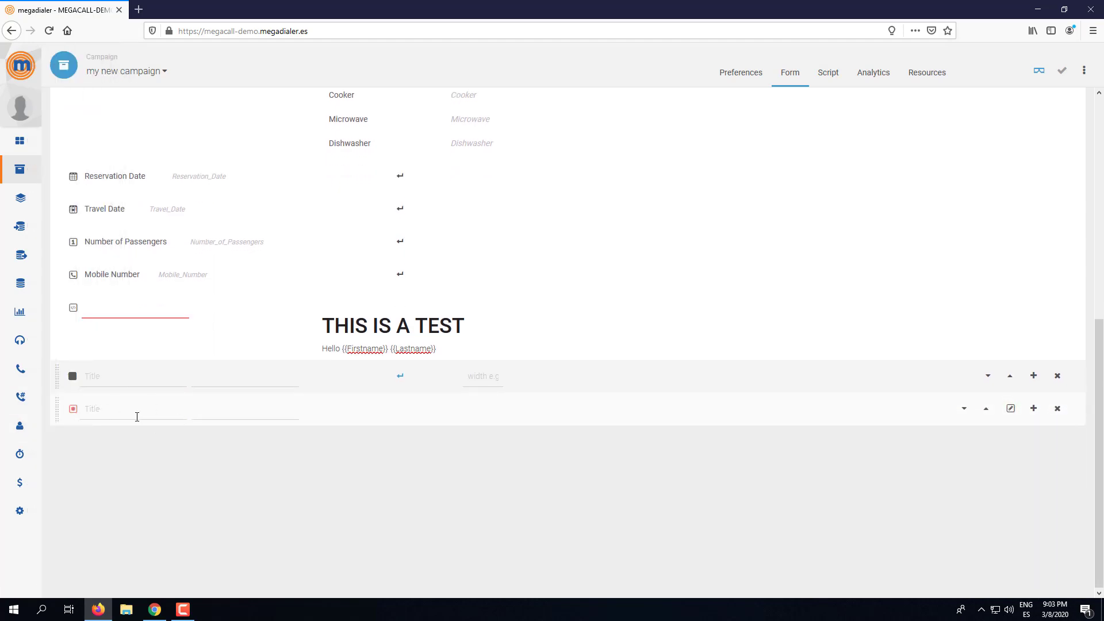
click(120, 408)
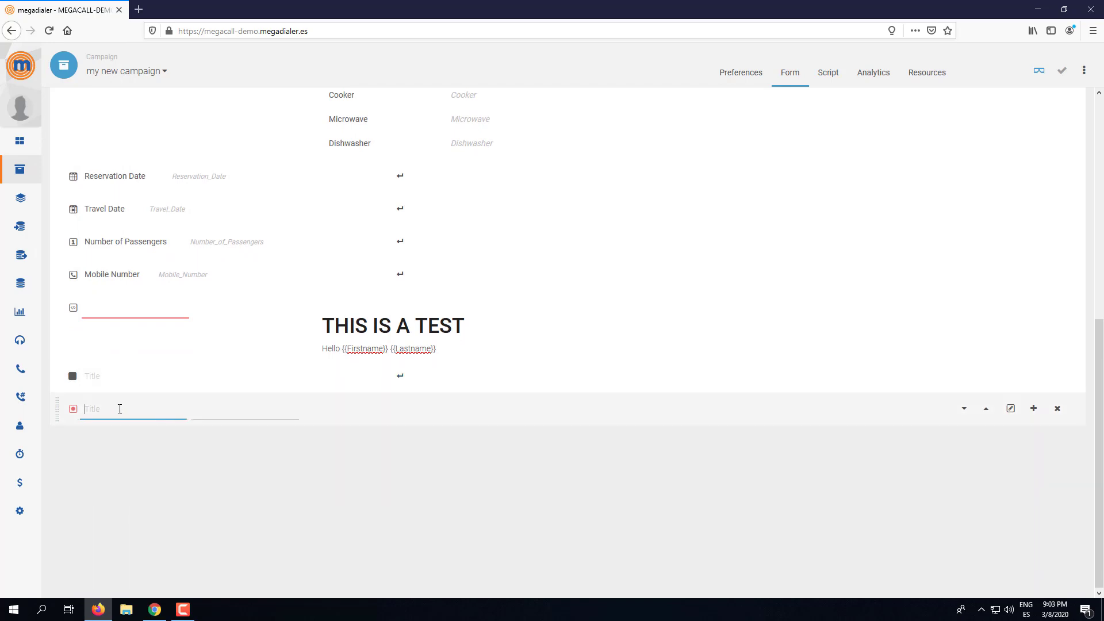
text(Recording)
click(1061, 71)
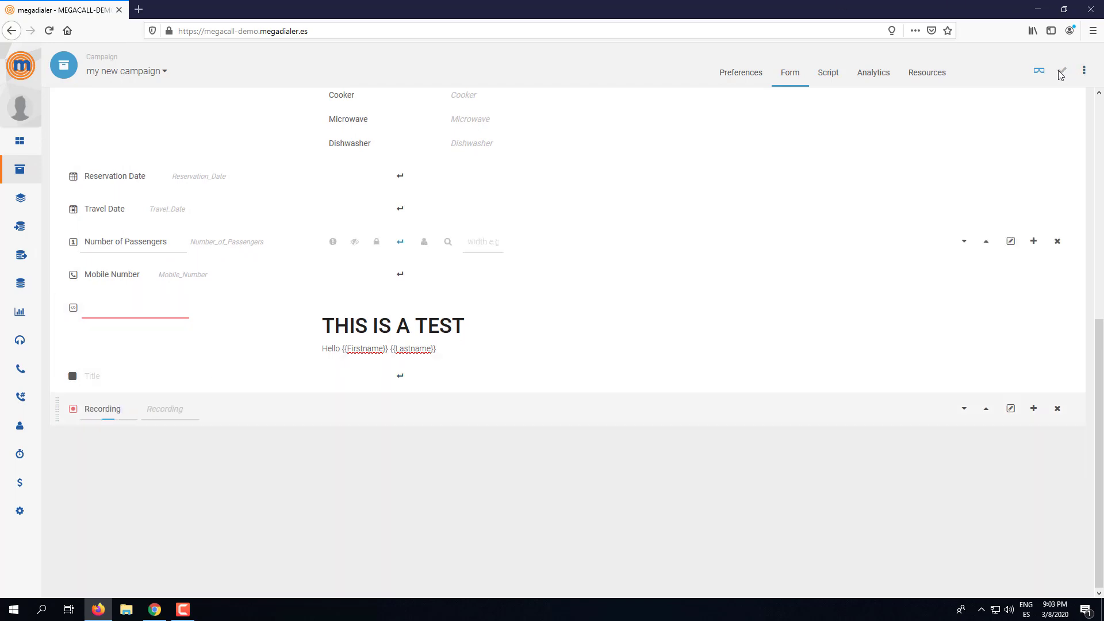
click(143, 309)
- Title the HTML block 'test', save, and test the Recording button in the preview
text(test)
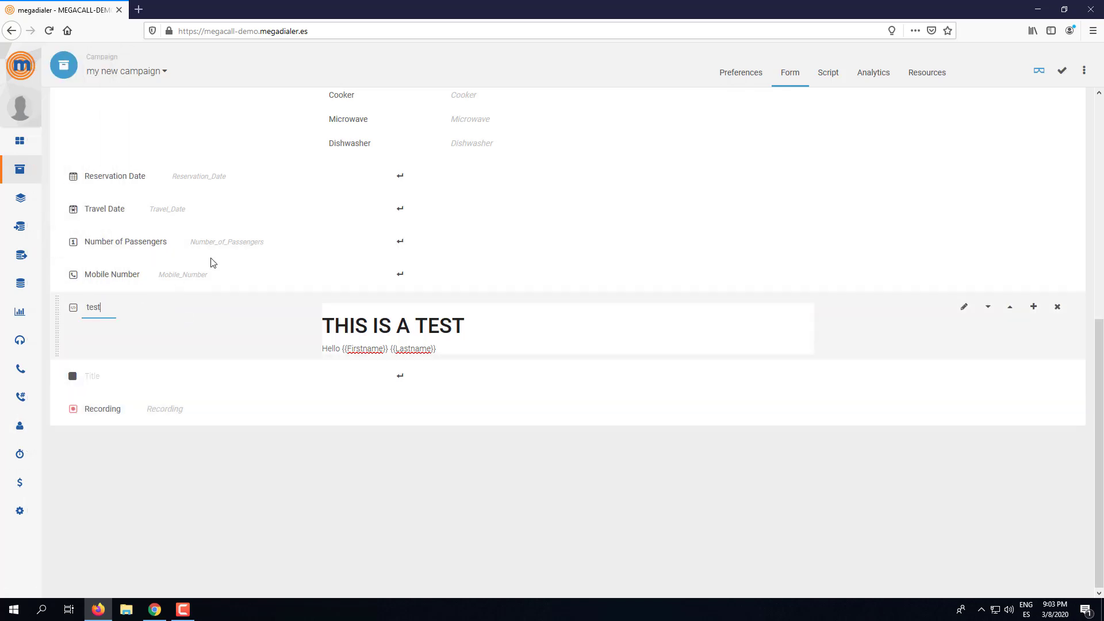
click(1064, 76)
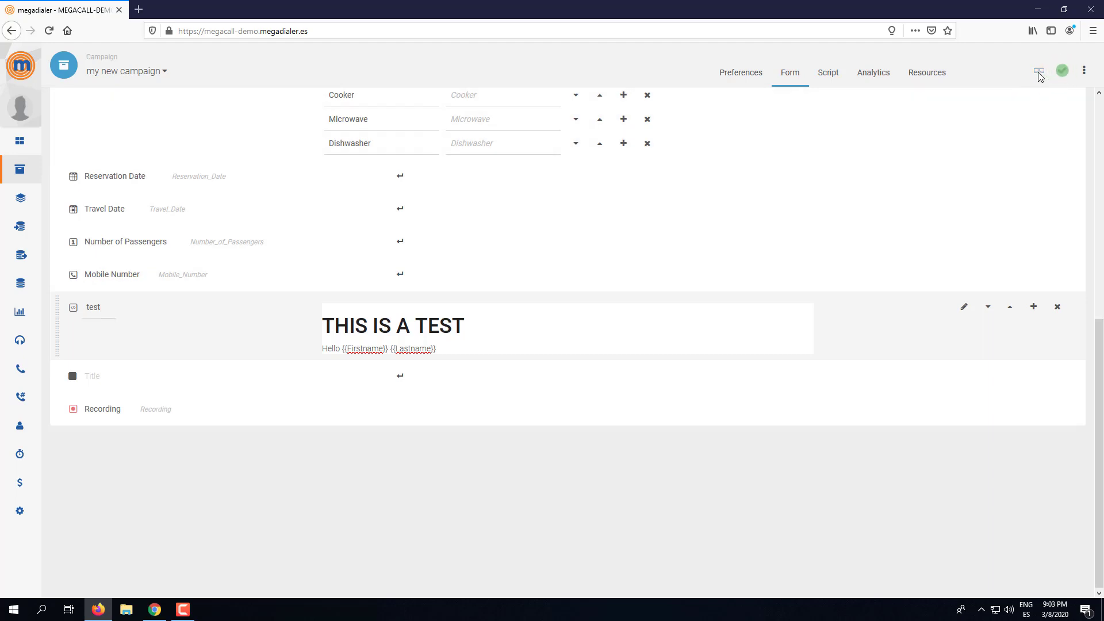
click(1041, 74)
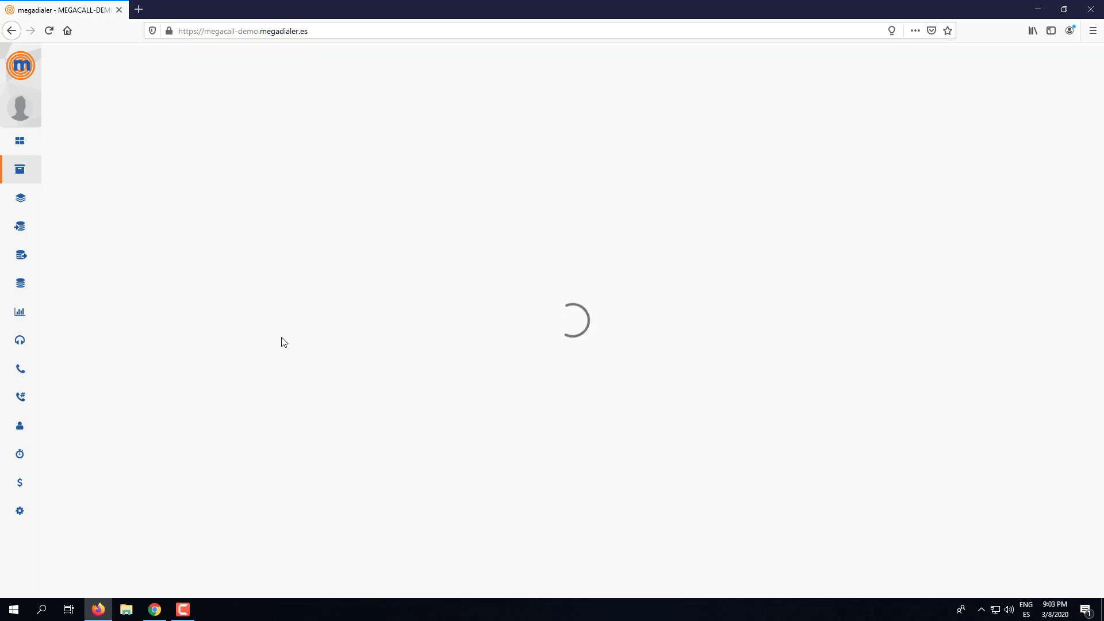
click(90, 454)
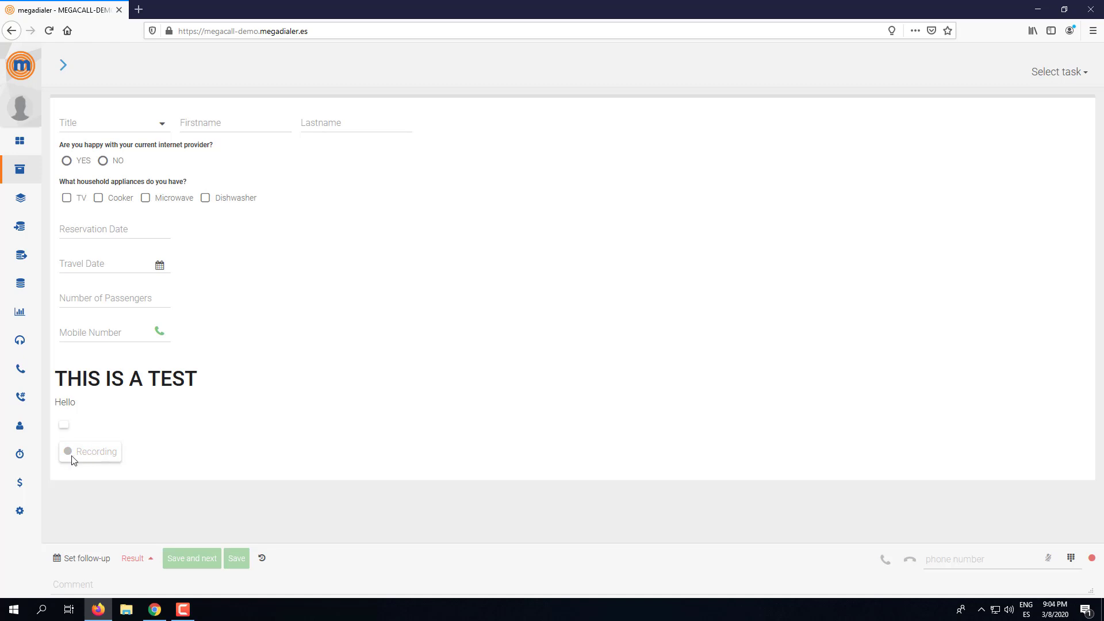
click(73, 459)
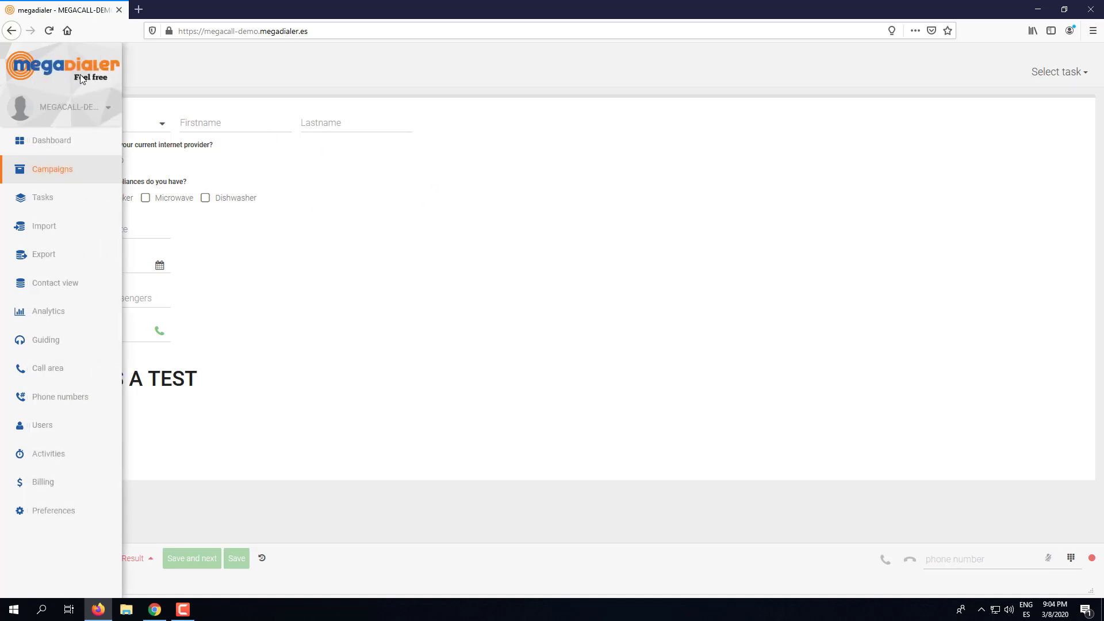
- Add an external web page frame below Recording, then delete the empty frame row
click(66, 68)
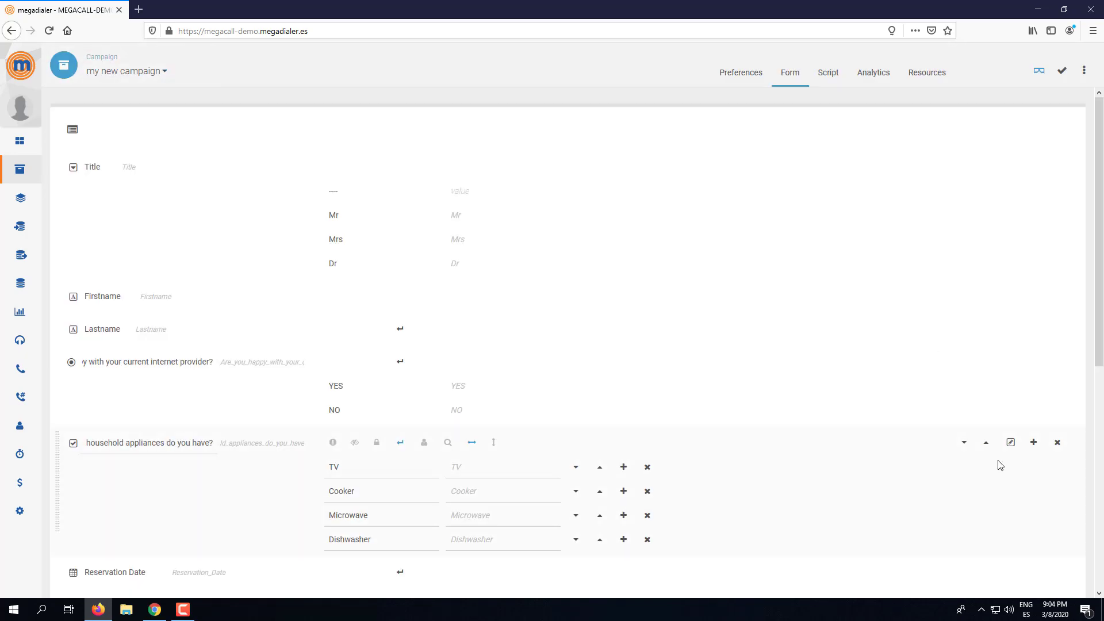
scroll(998, 461, down, 7)
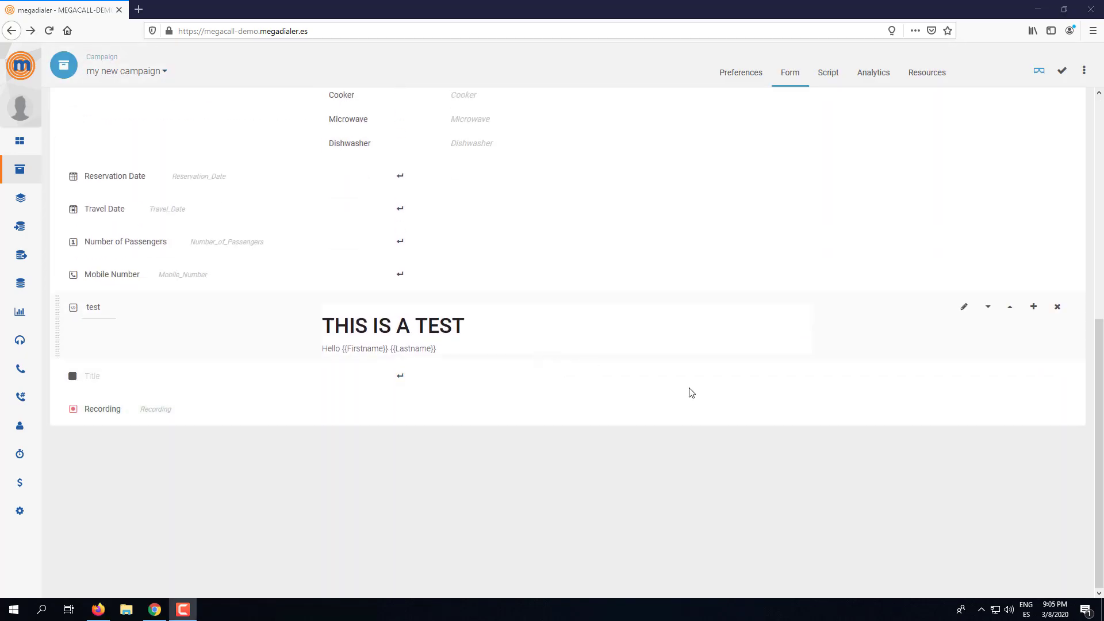
click(1033, 409)
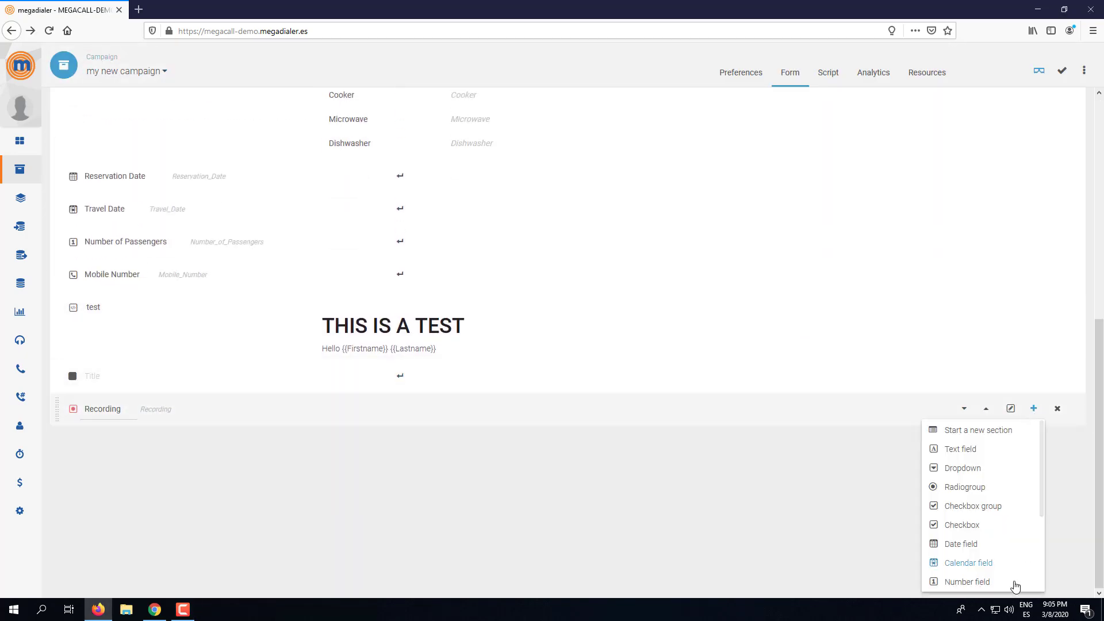
scroll(981, 565, down, 3)
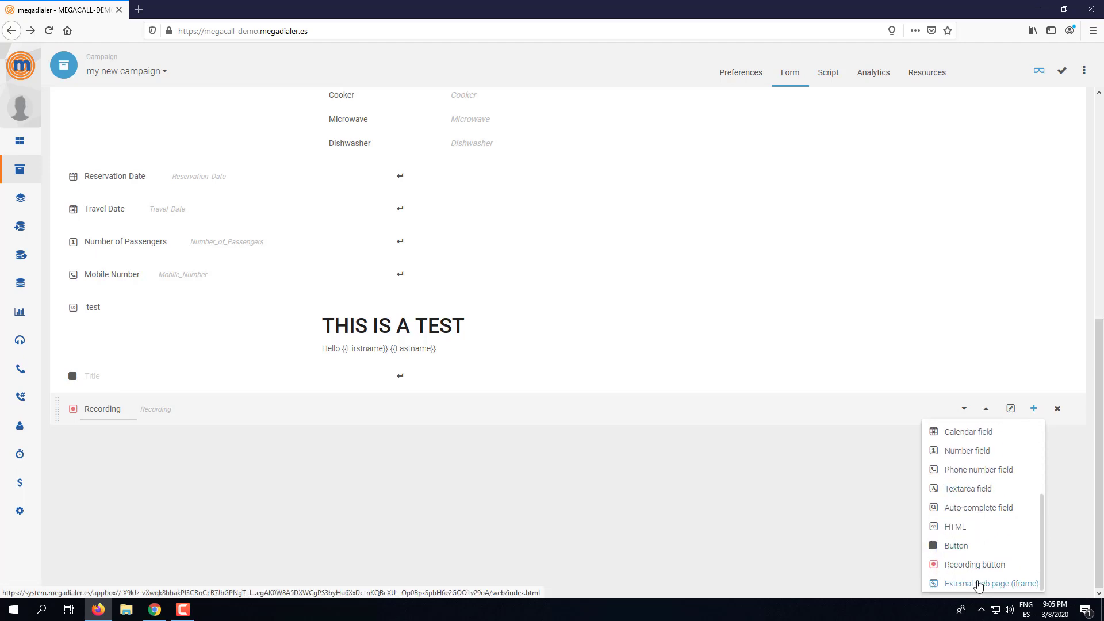
click(978, 584)
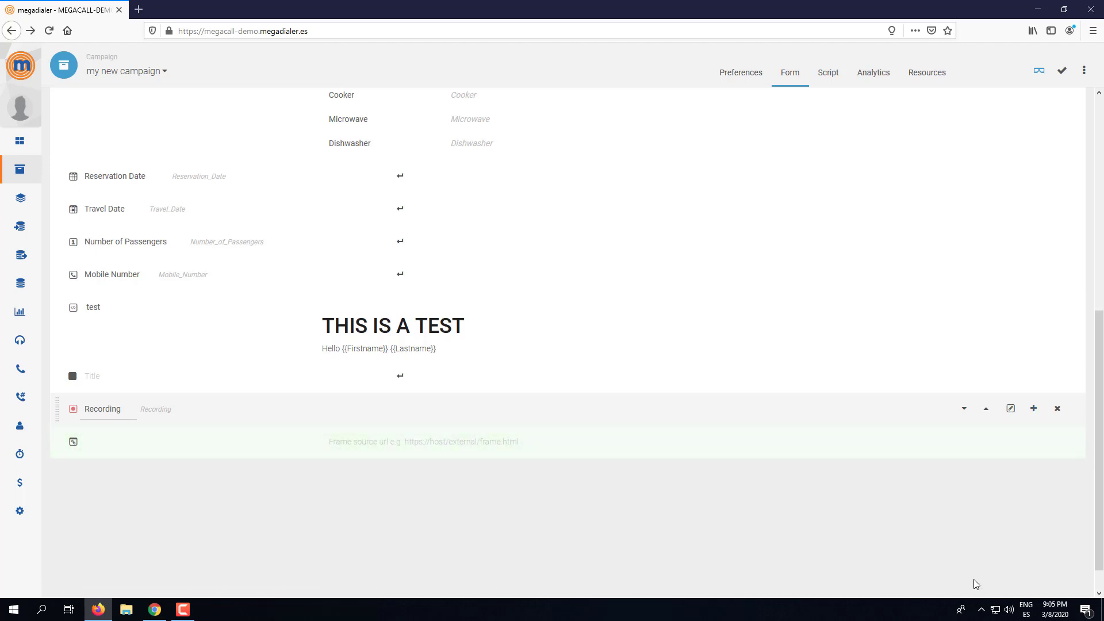
click(370, 441)
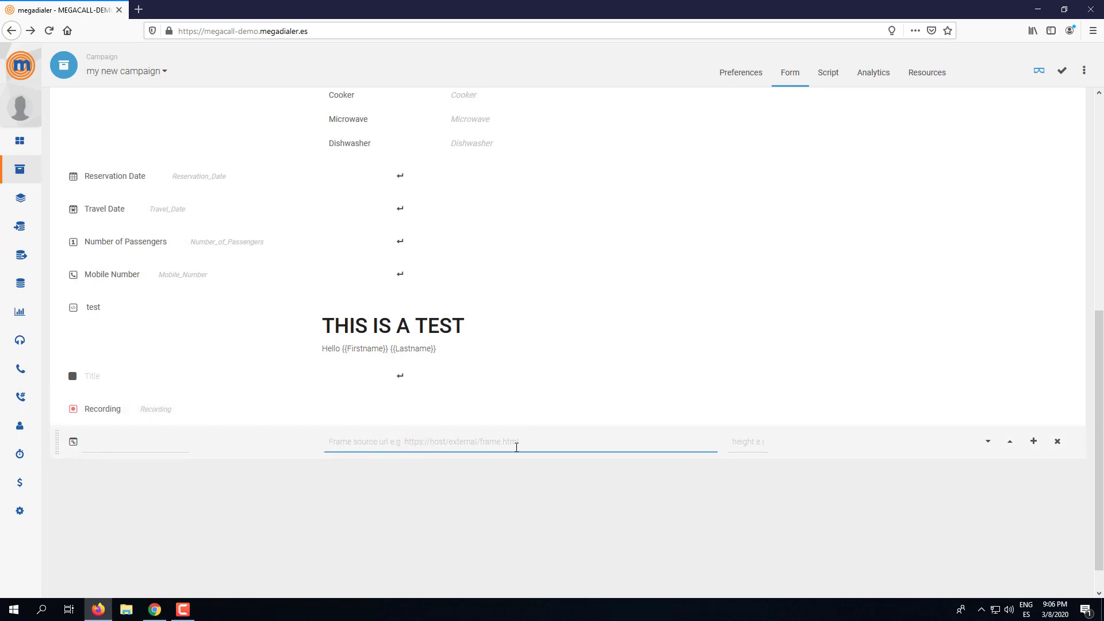
click(758, 442)
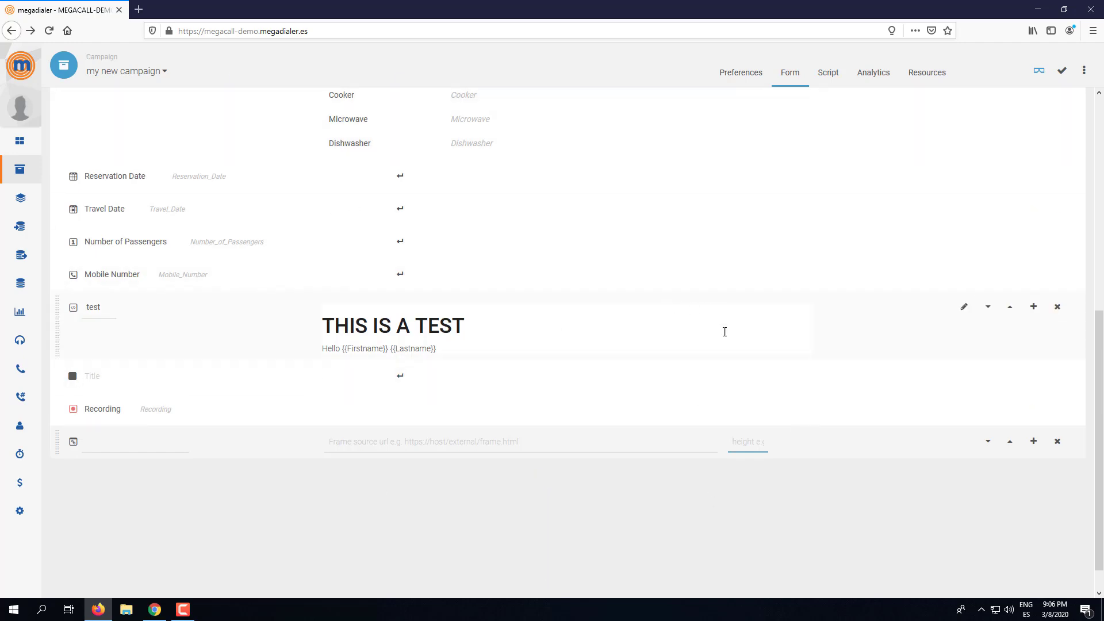
click(1057, 441)
click(1034, 309)
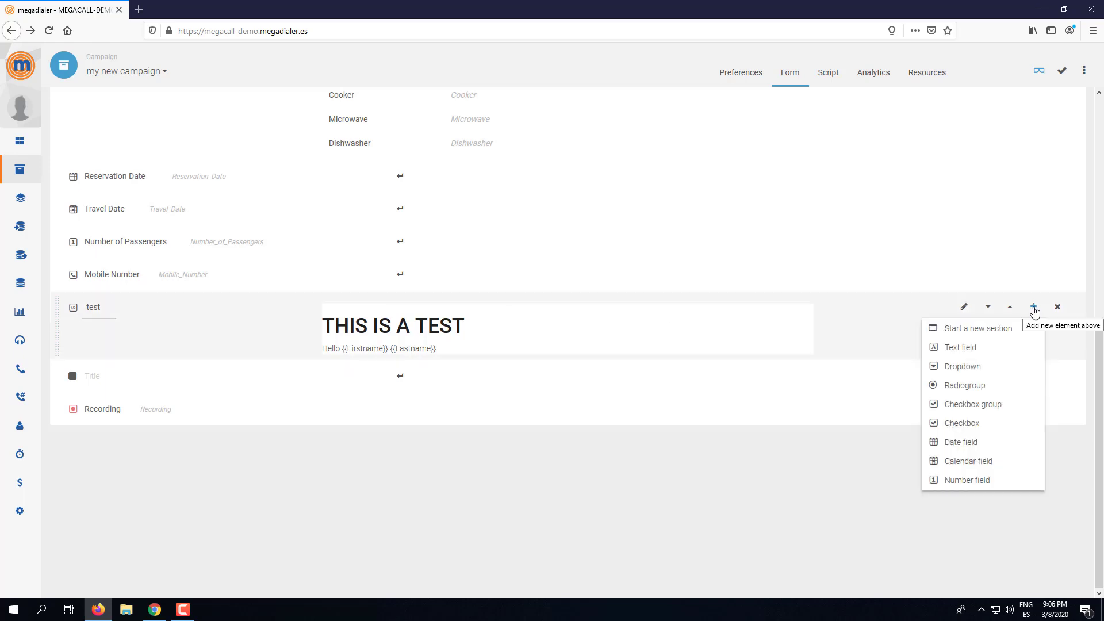
- Start a new section above the test HTML block and save the form
click(981, 332)
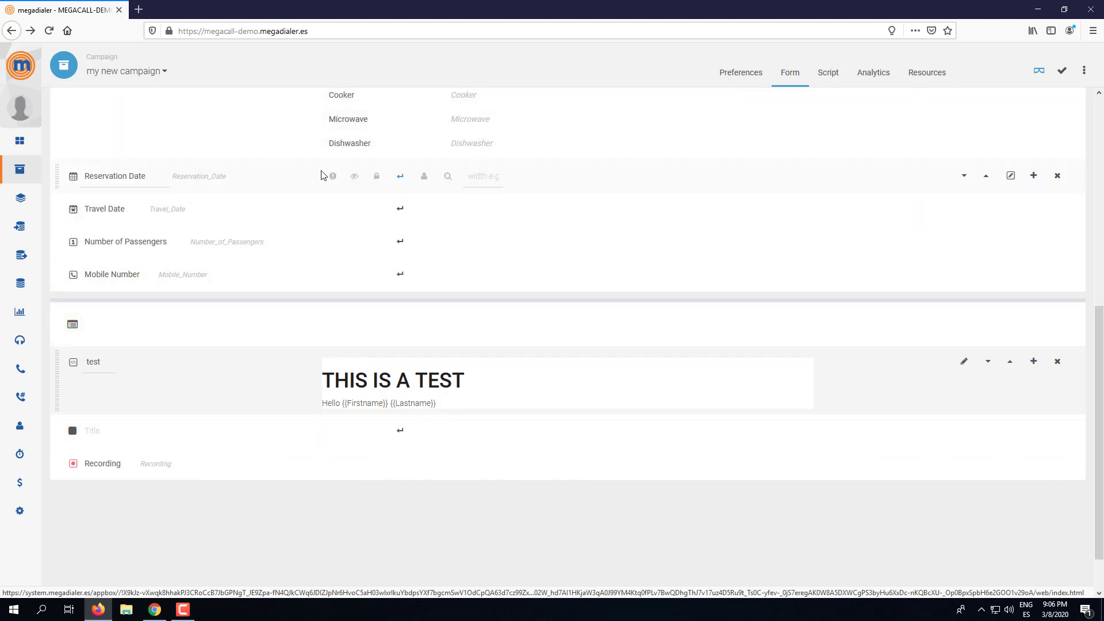
click(1057, 71)
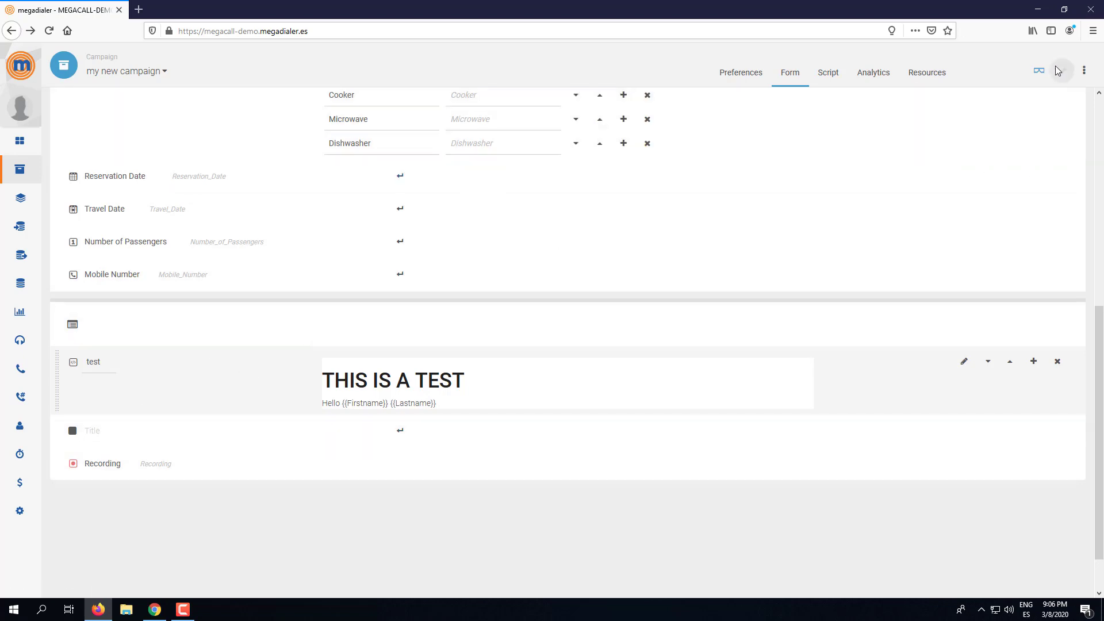
- Preview the two-section agent form, then return to the form editor
click(1036, 72)
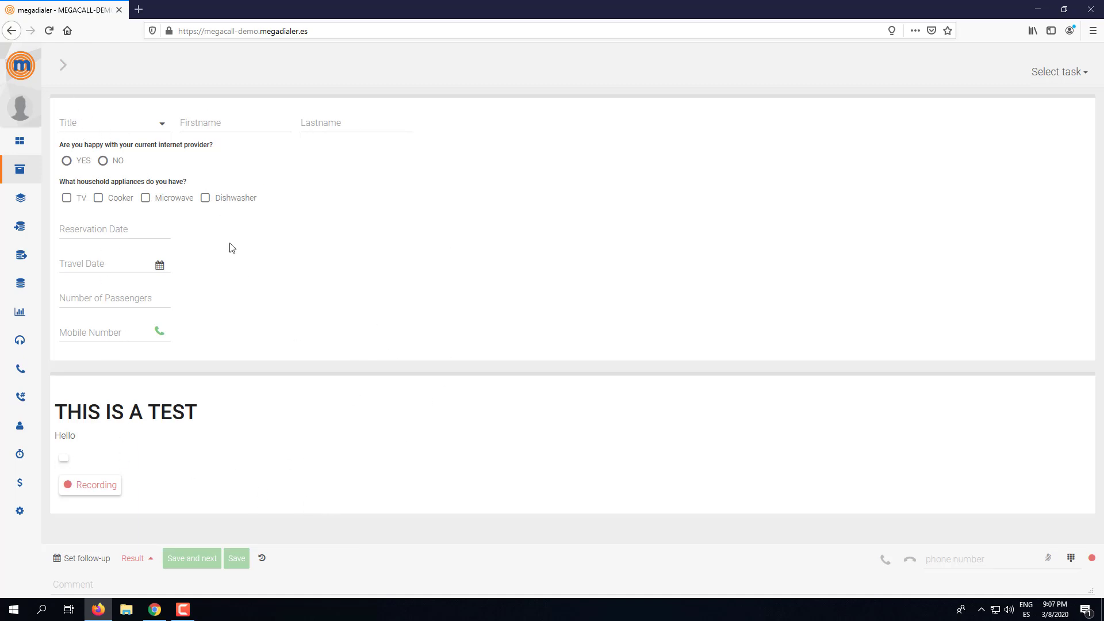
click(63, 67)
- Insert a column break after Mobile Number, before the heading section, and save
scroll(626, 439, down, 8)
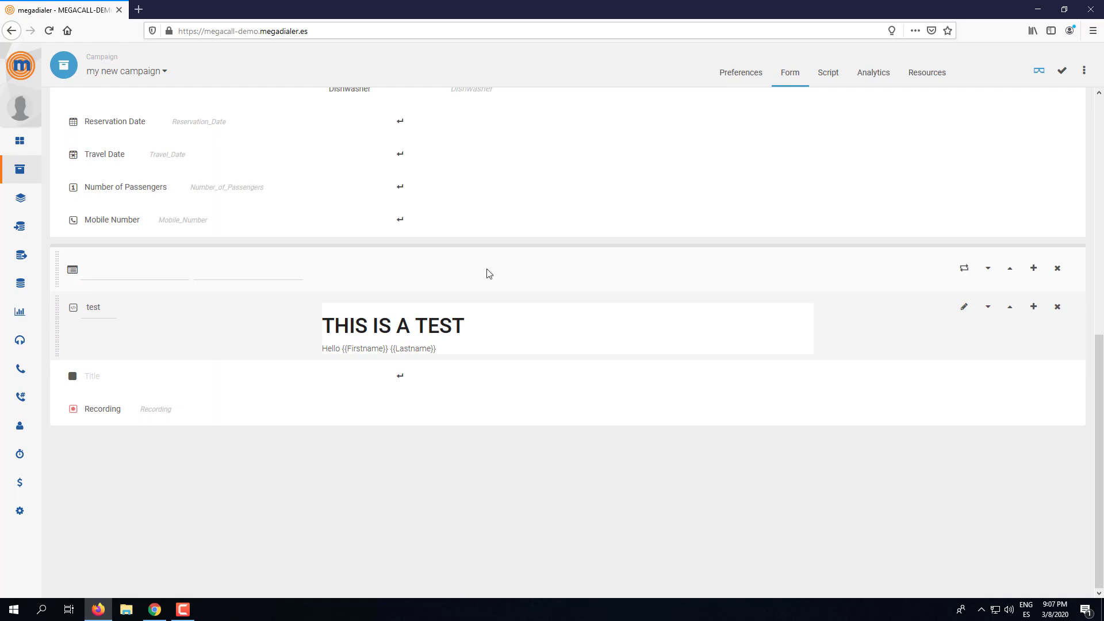
click(1033, 269)
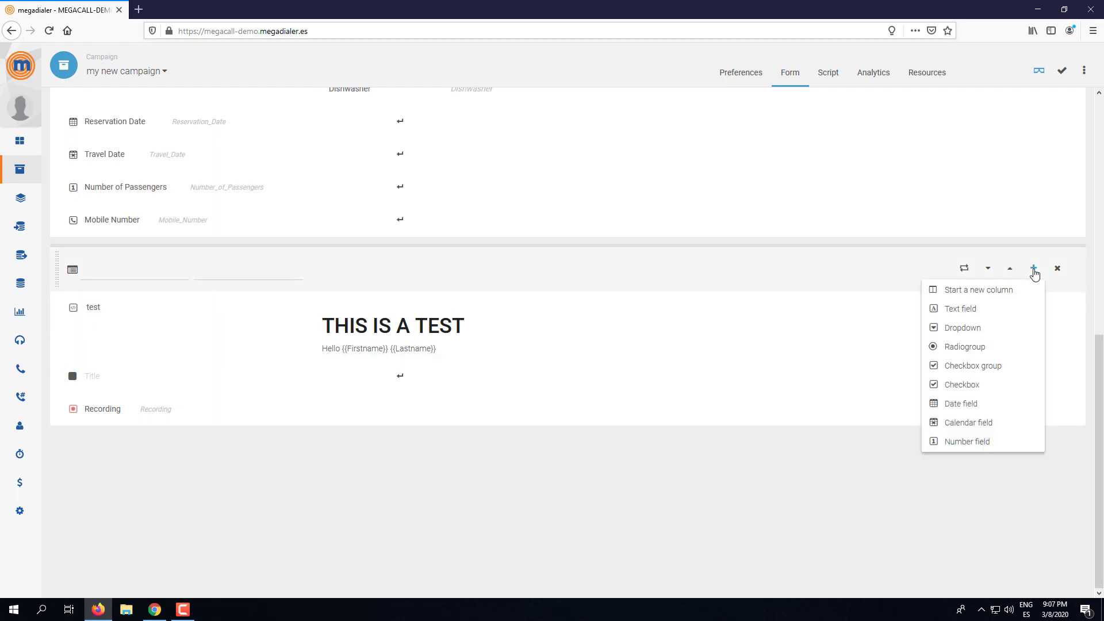
click(953, 295)
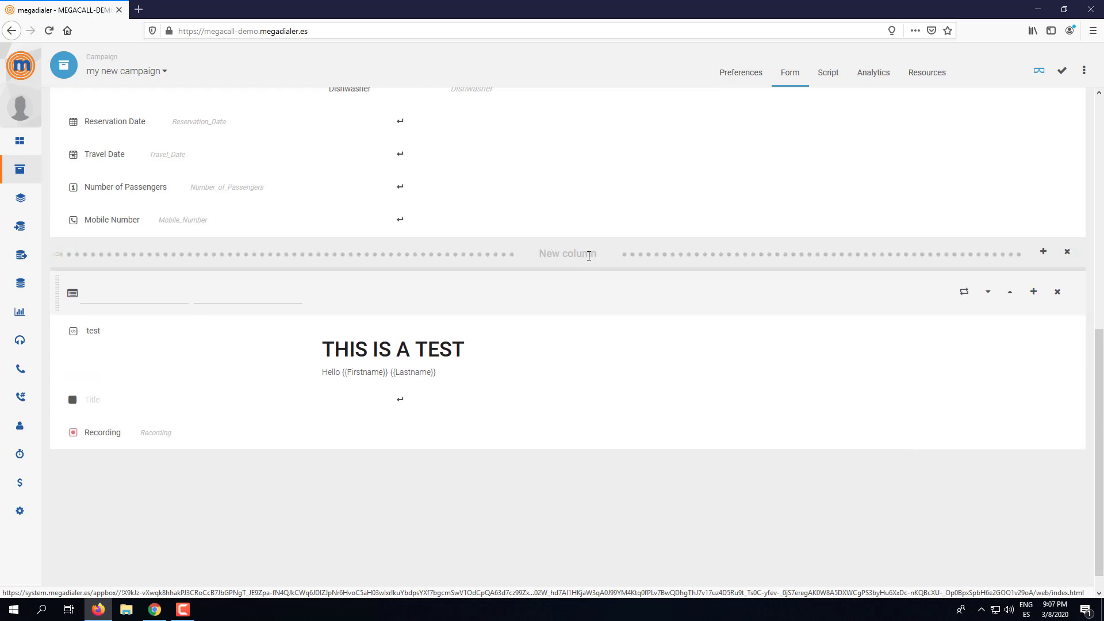
click(1061, 72)
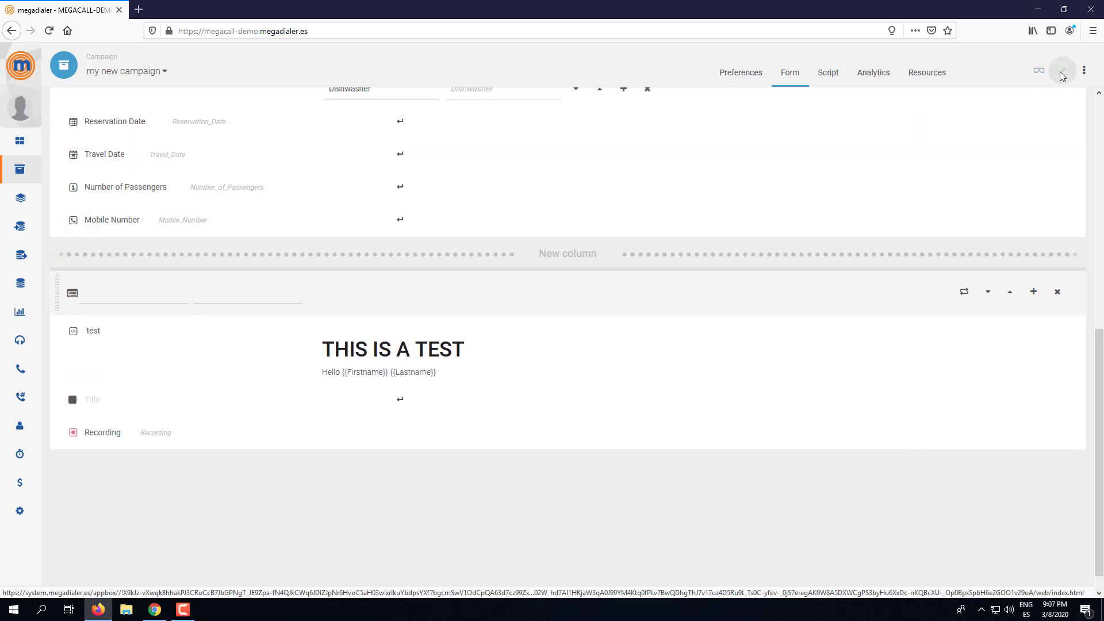
- Preview the form showing contact fields left and the test heading with Recording button right
click(1040, 72)
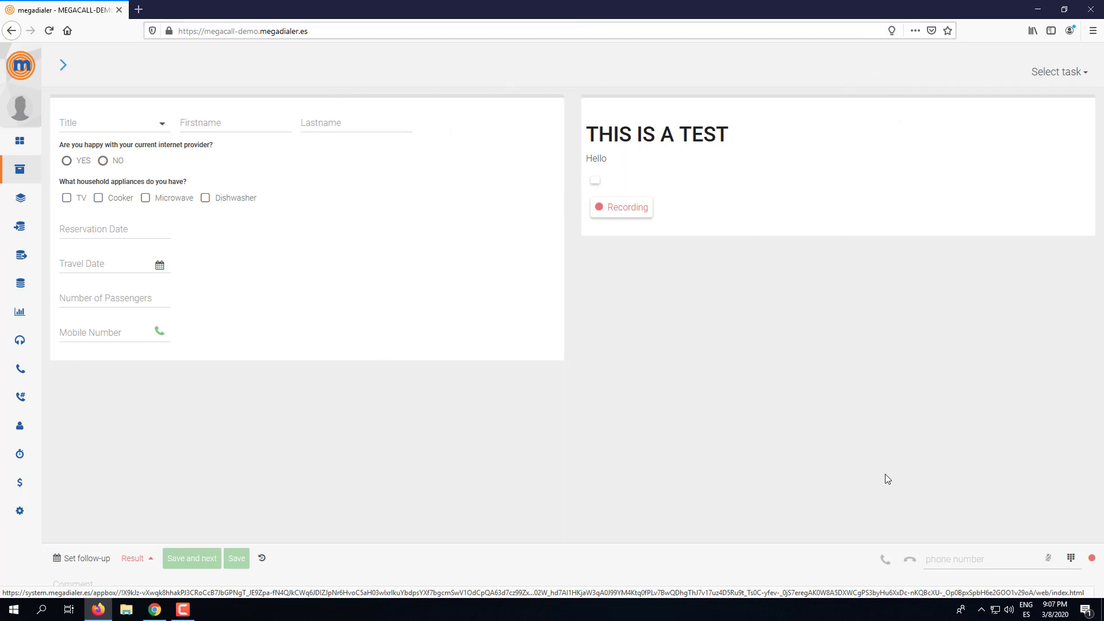
mouse_move(42, 147)
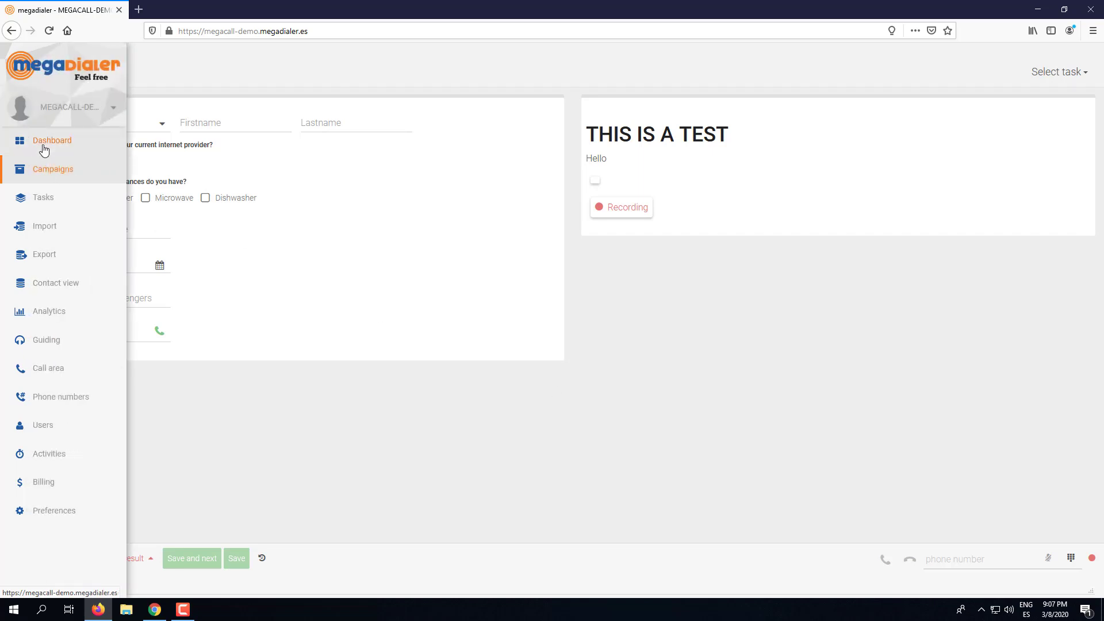
click(47, 169)
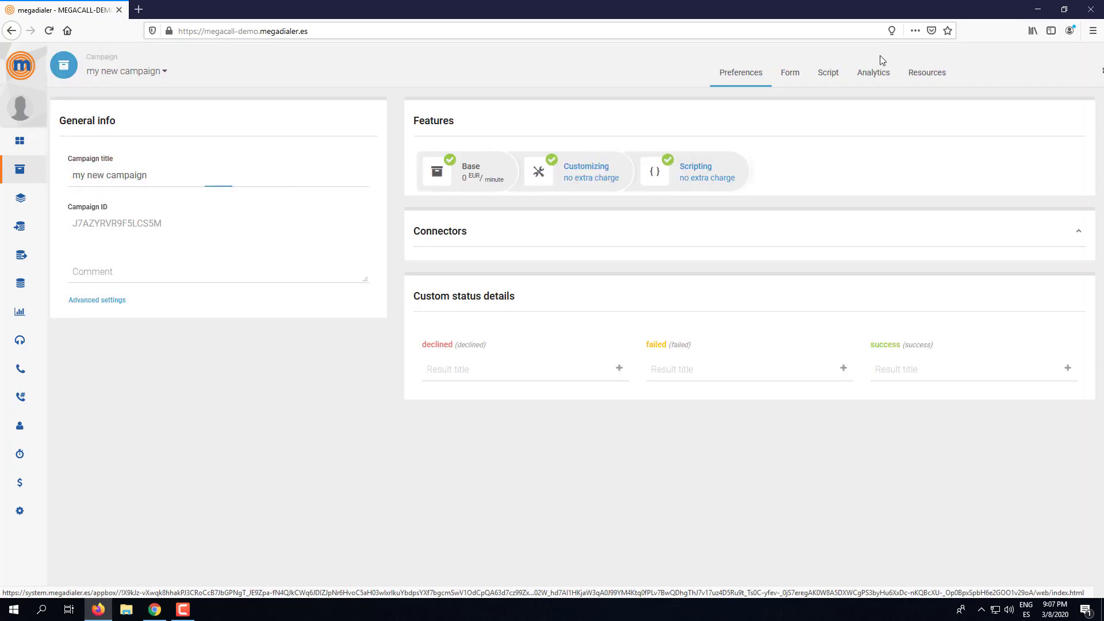
click(790, 76)
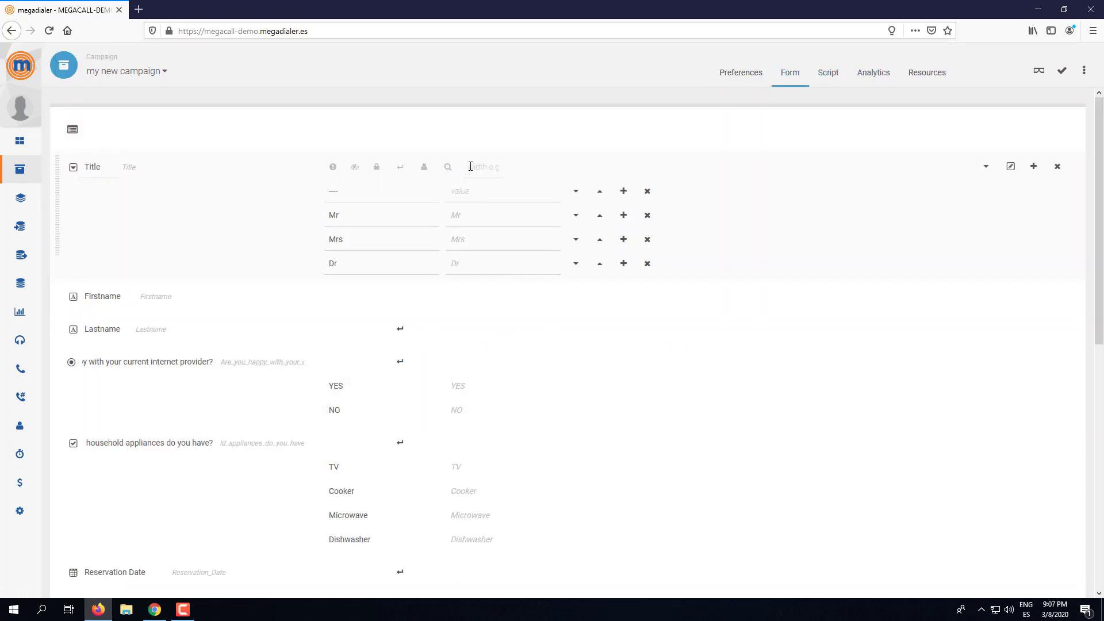
click(473, 167)
click(473, 297)
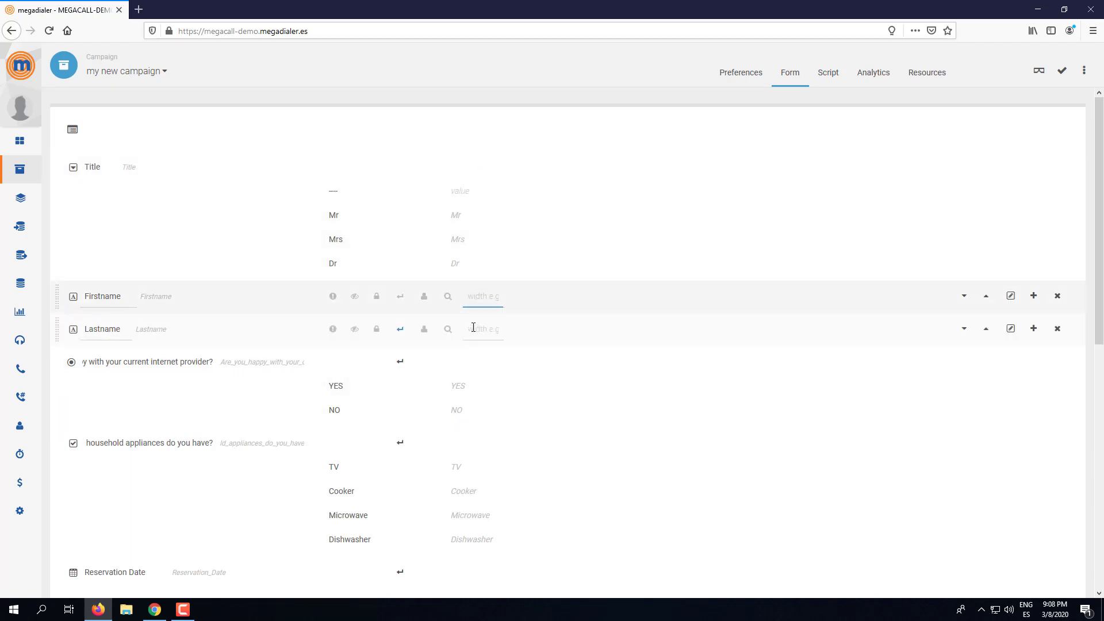
click(473, 327)
click(473, 297)
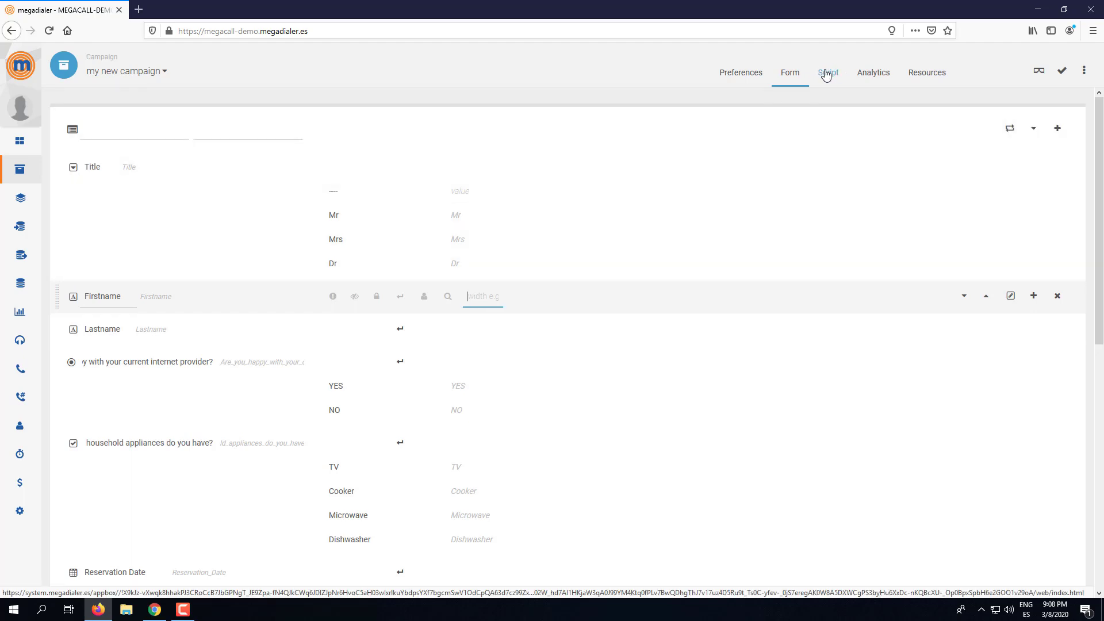
click(1039, 70)
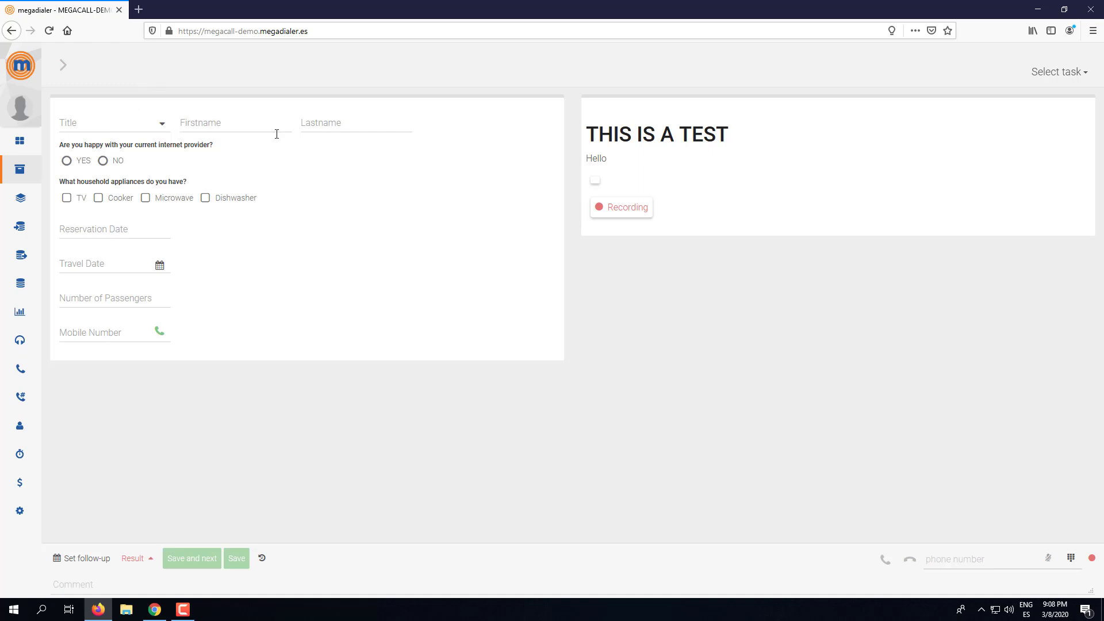
- Set field widths to Title 20%, Firstname 40% and Lastname 40%, then save the form
click(64, 65)
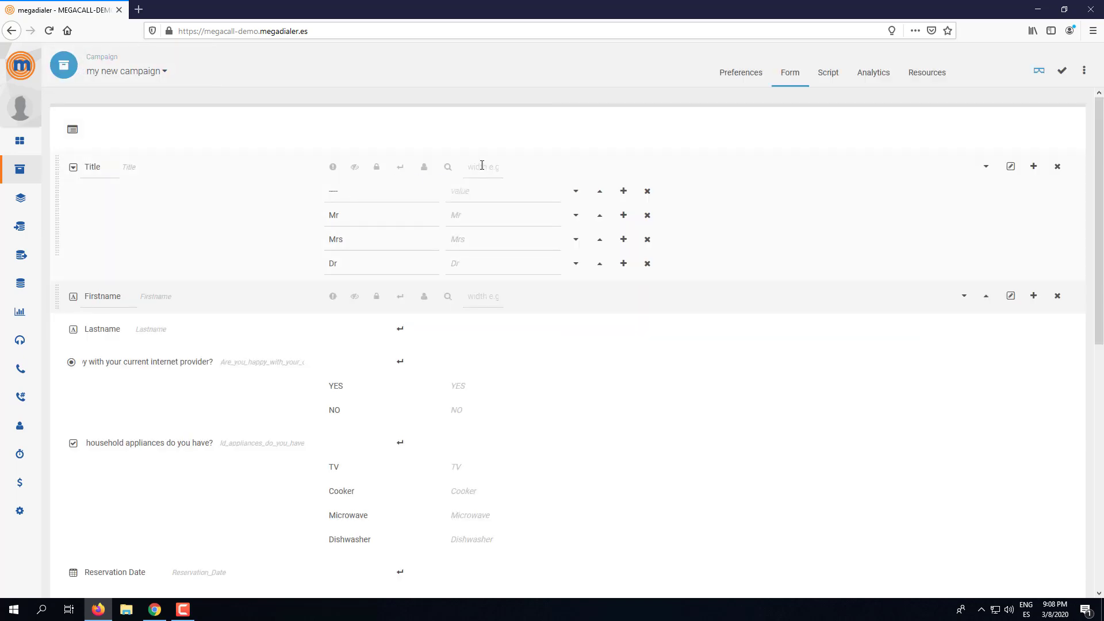
click(482, 166)
text(20)
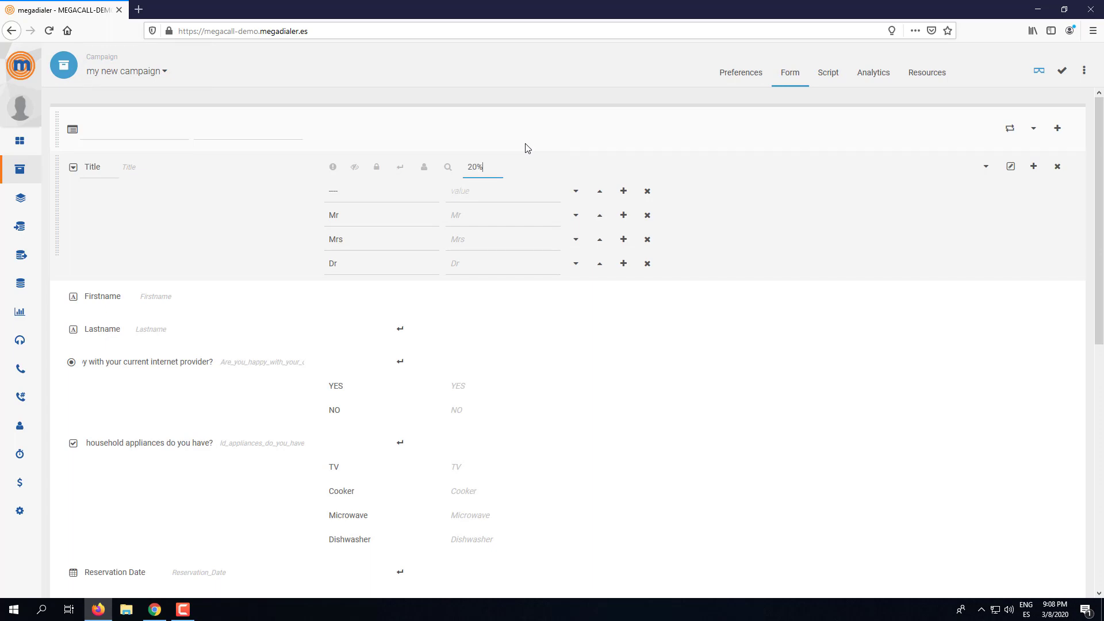
click(479, 296)
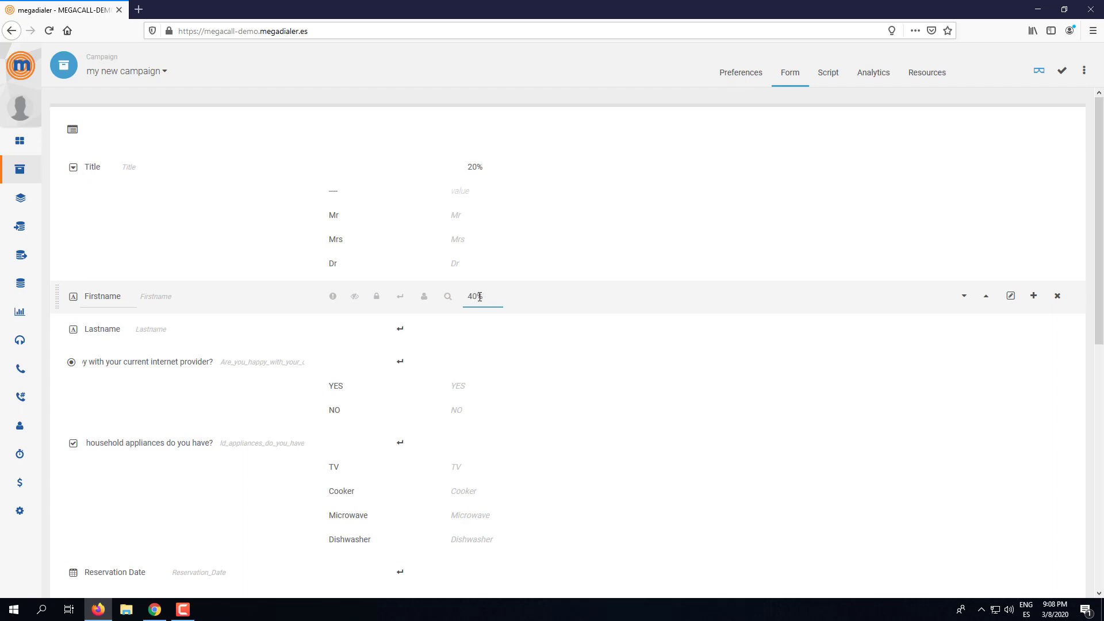
text(40%)
click(469, 330)
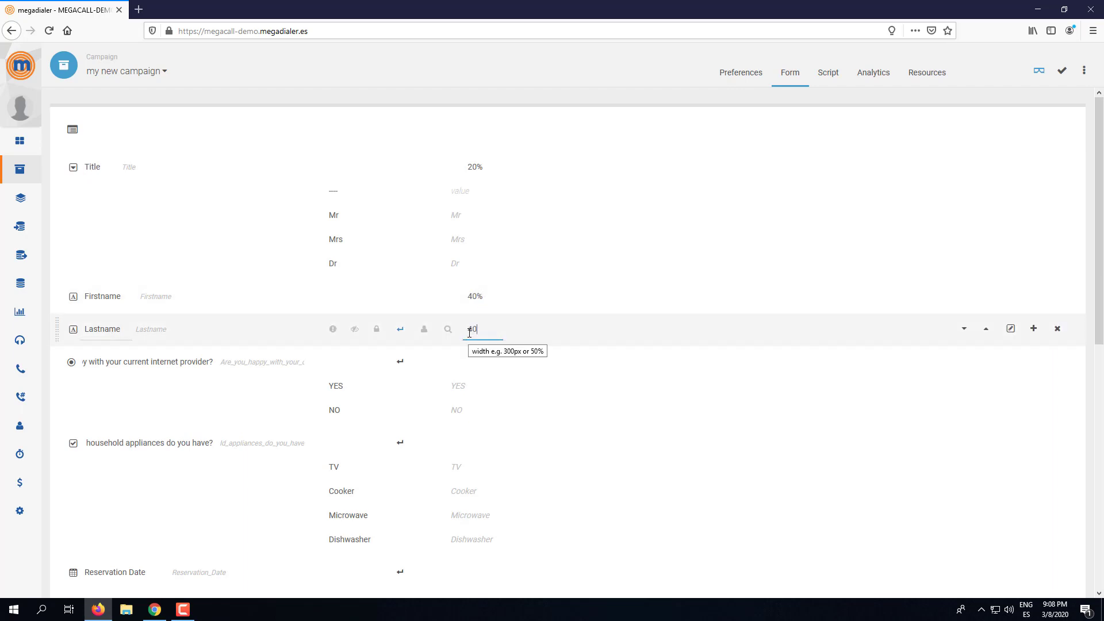
text(40%)
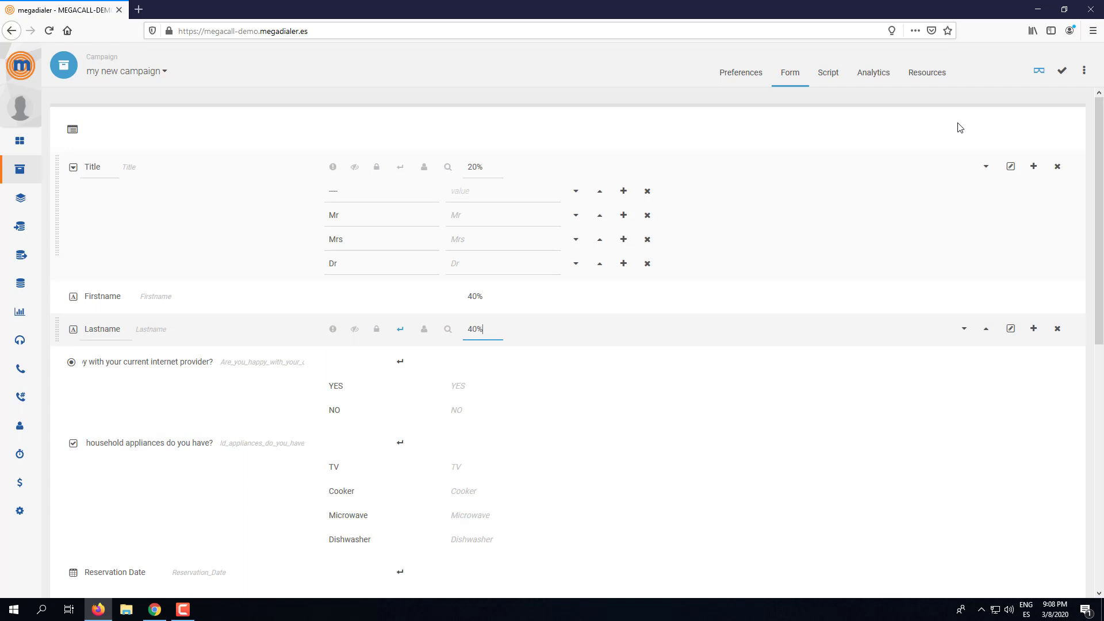
click(1062, 71)
click(1040, 72)
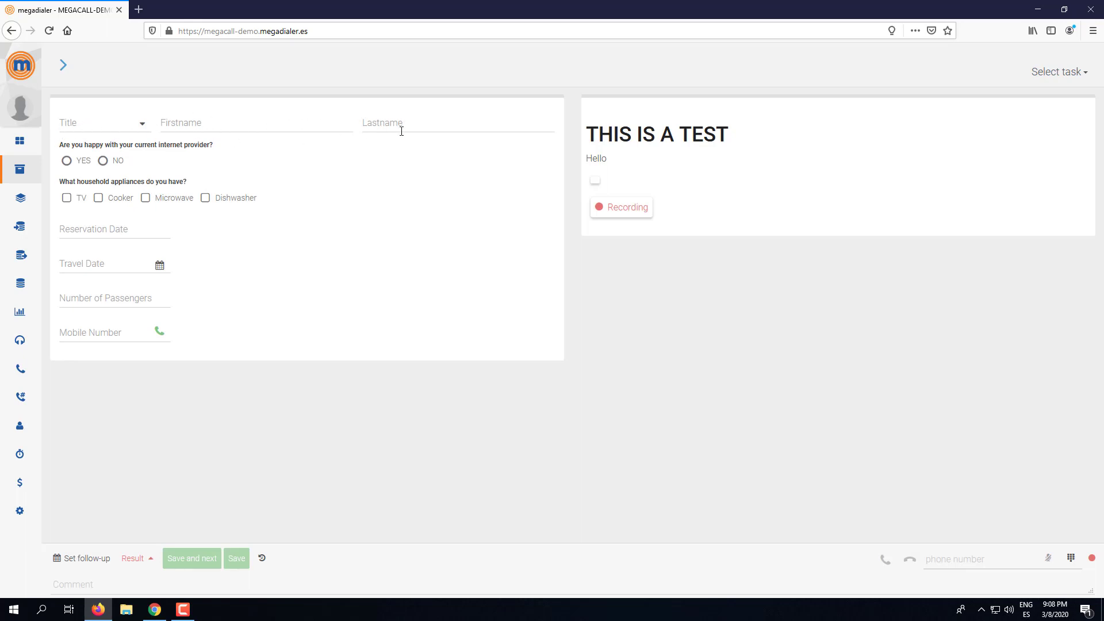
click(108, 122)
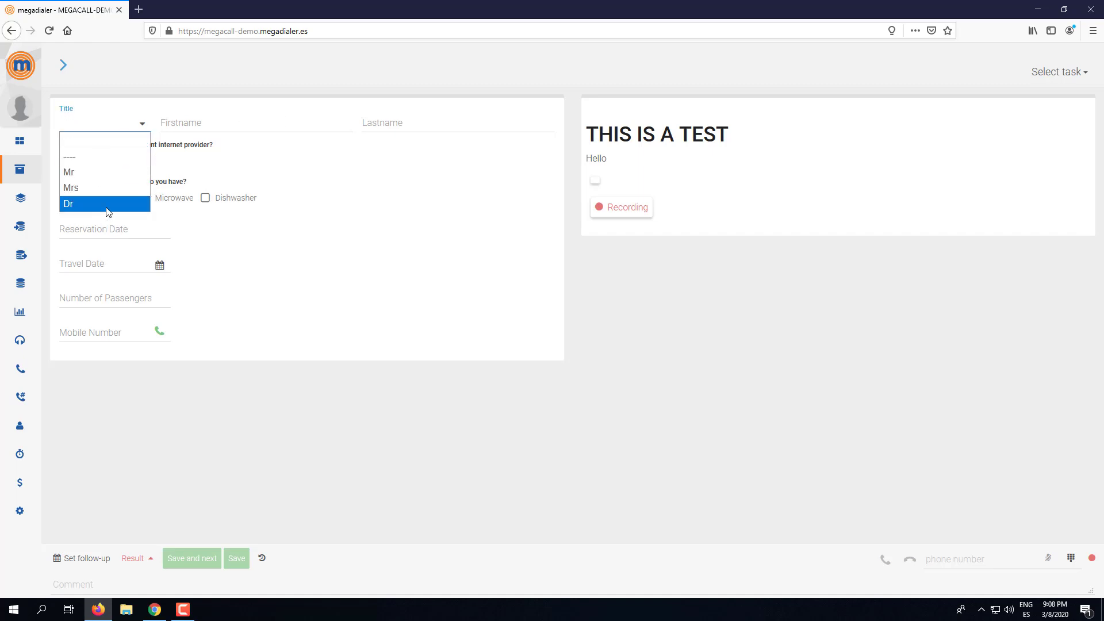
click(275, 128)
click(475, 120)
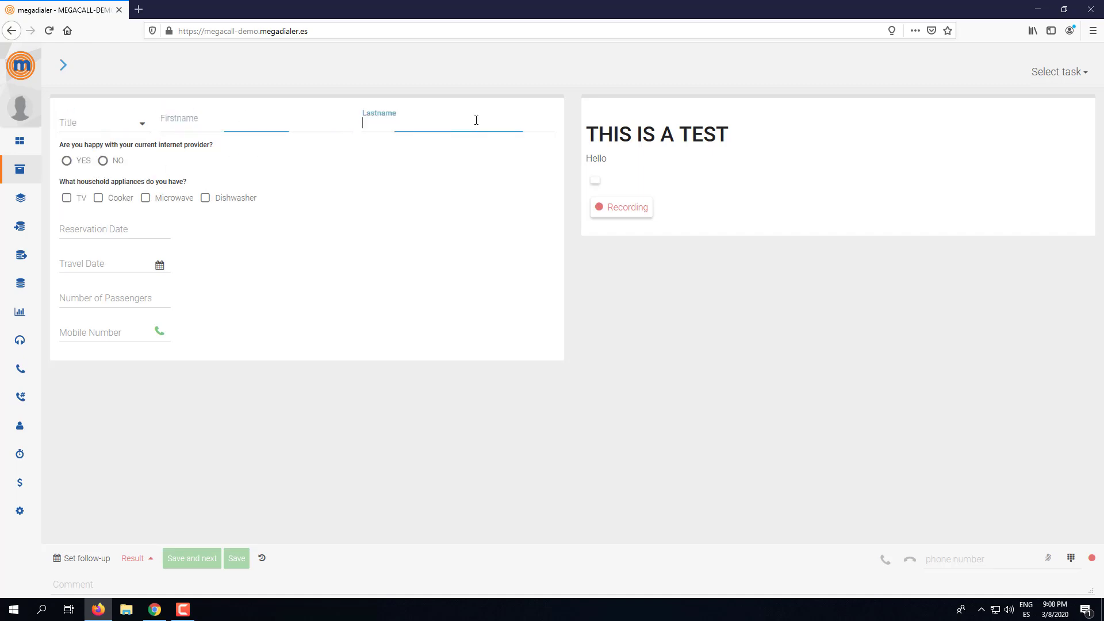
click(146, 125)
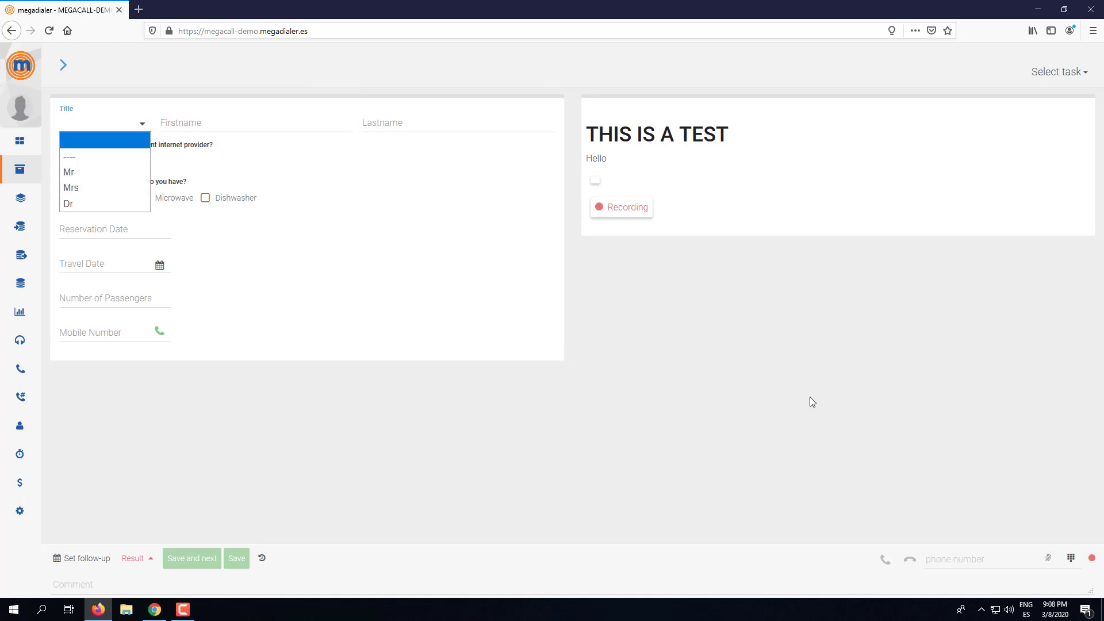
click(354, 280)
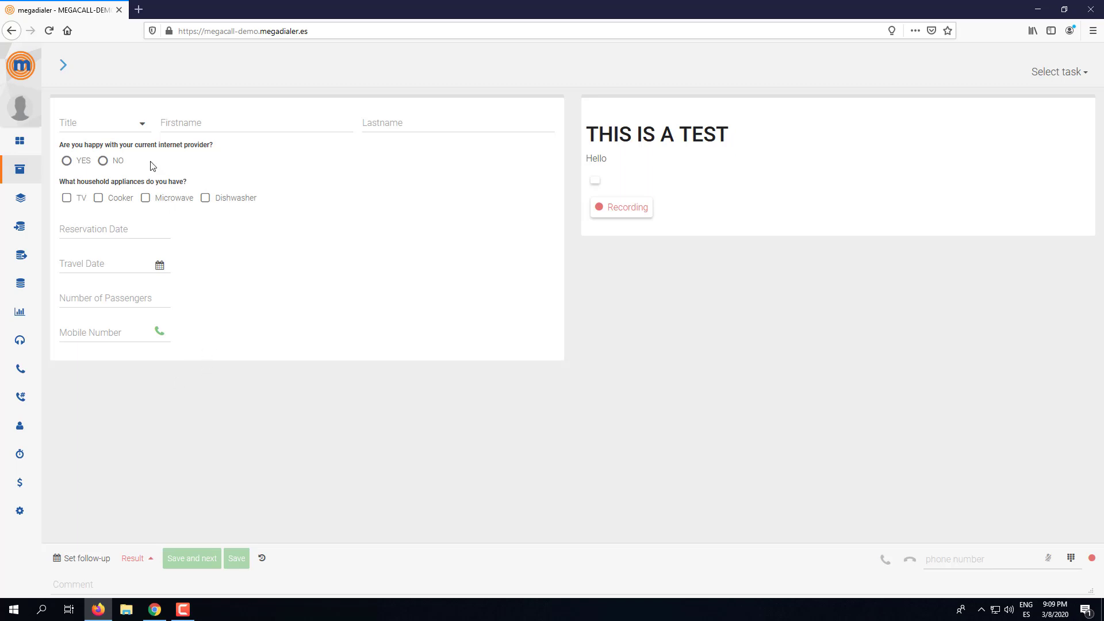
click(64, 65)
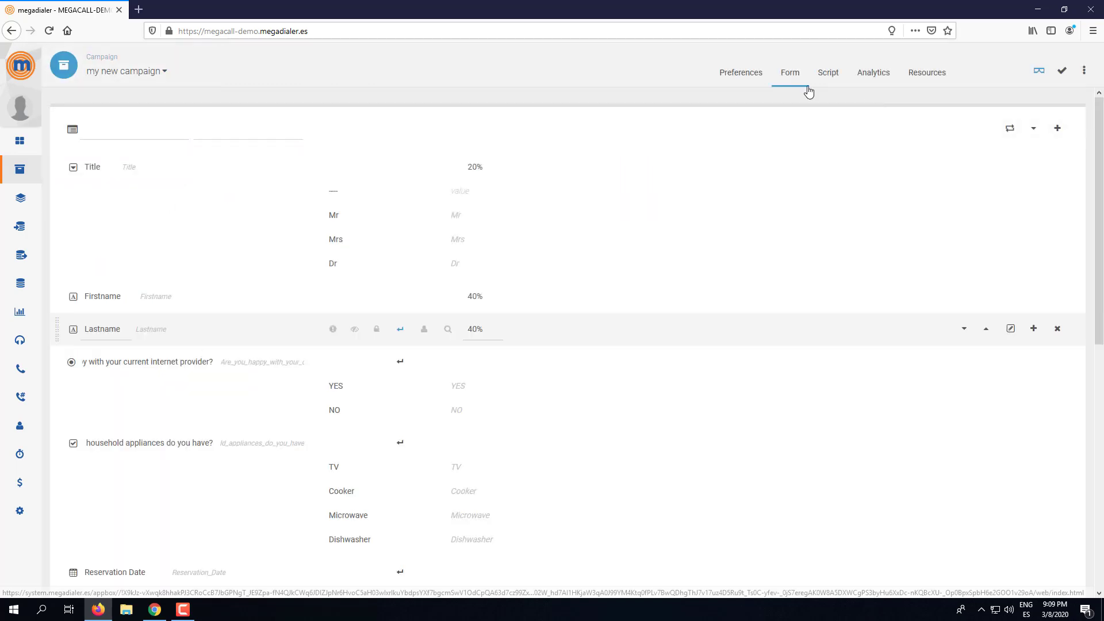